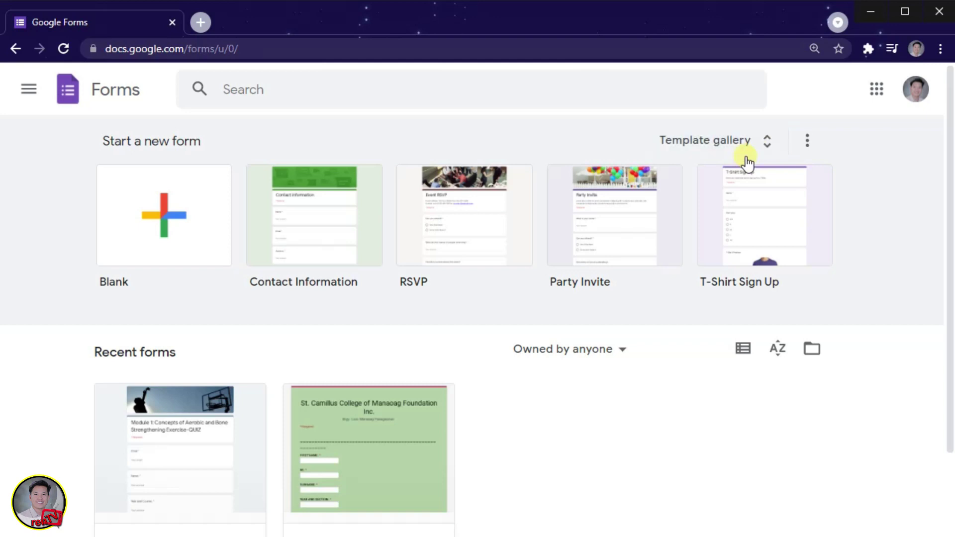
Create a blank form with one untitled multiple-choice question, glancing at the More options menu.
left_click(178, 231)
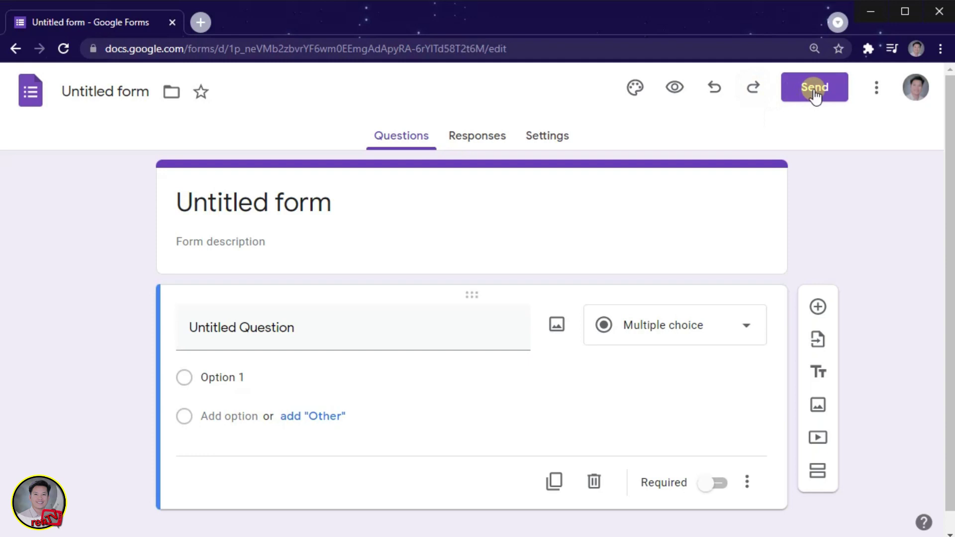
left_click(875, 92)
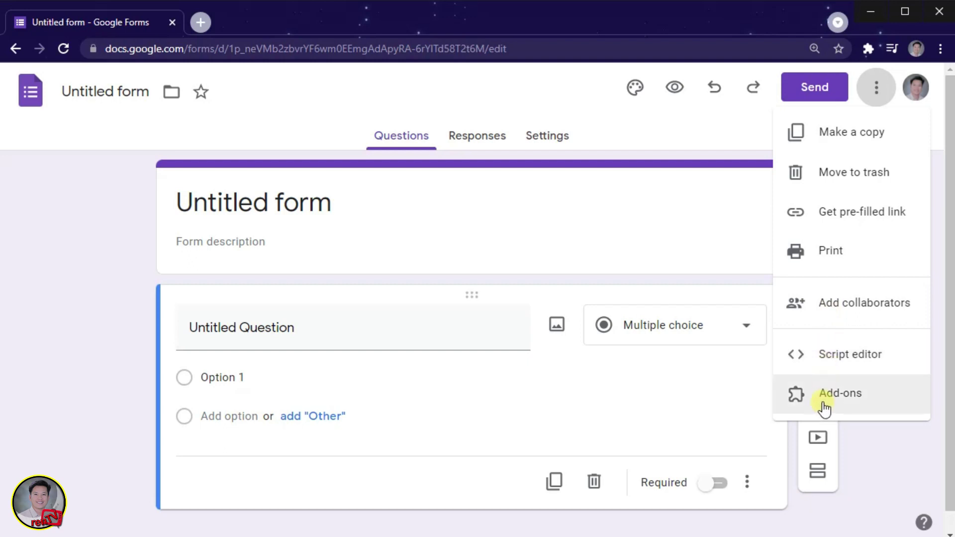
left_click(61, 300)
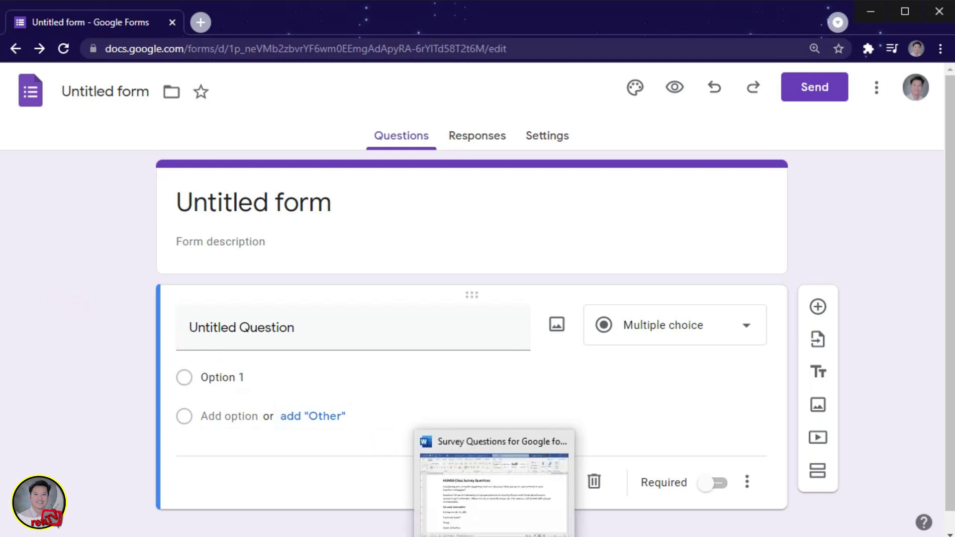
Set the form title to 'HUMSS Class Survey Questions' using the heading from the Word document.
left_click(493, 473)
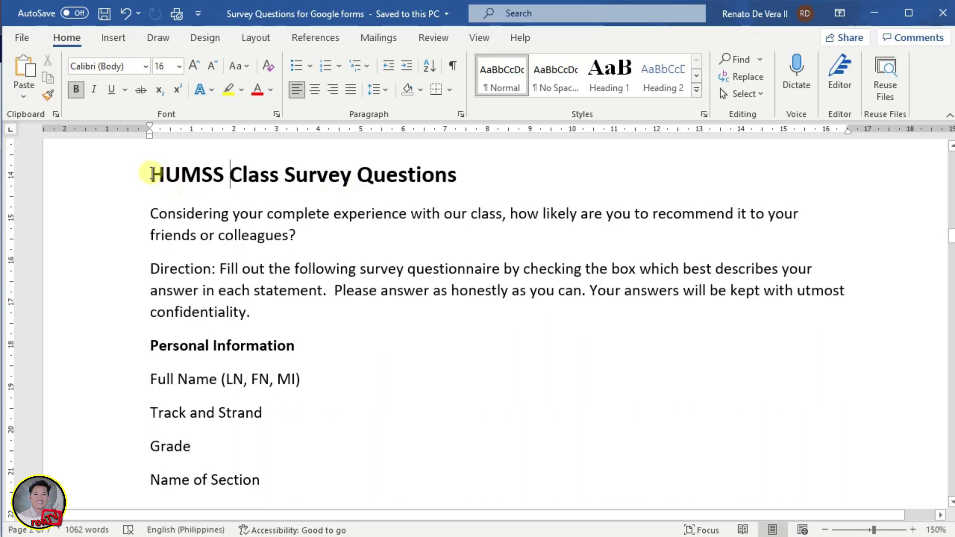
left_click_drag(149, 175, 448, 176)
key("ctrl+c")
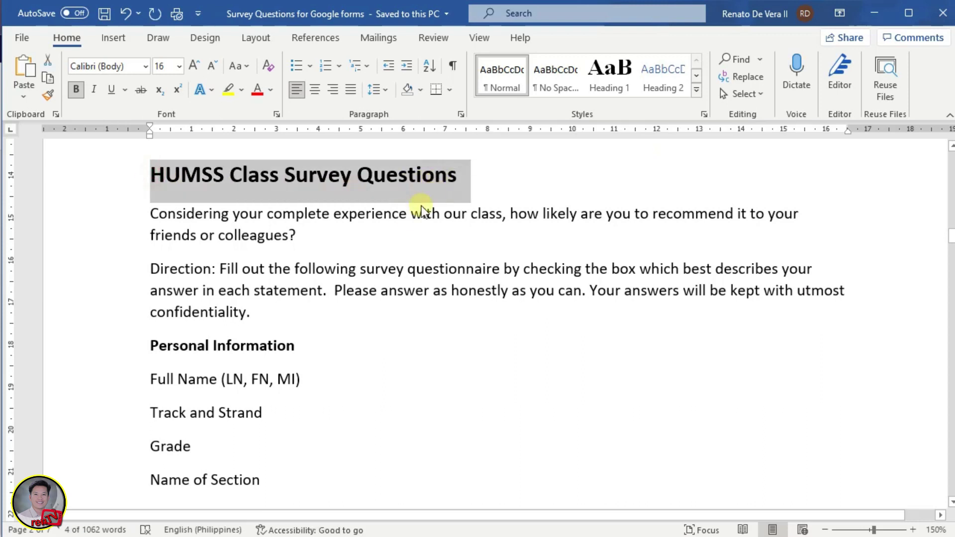
key("alt+Tab")
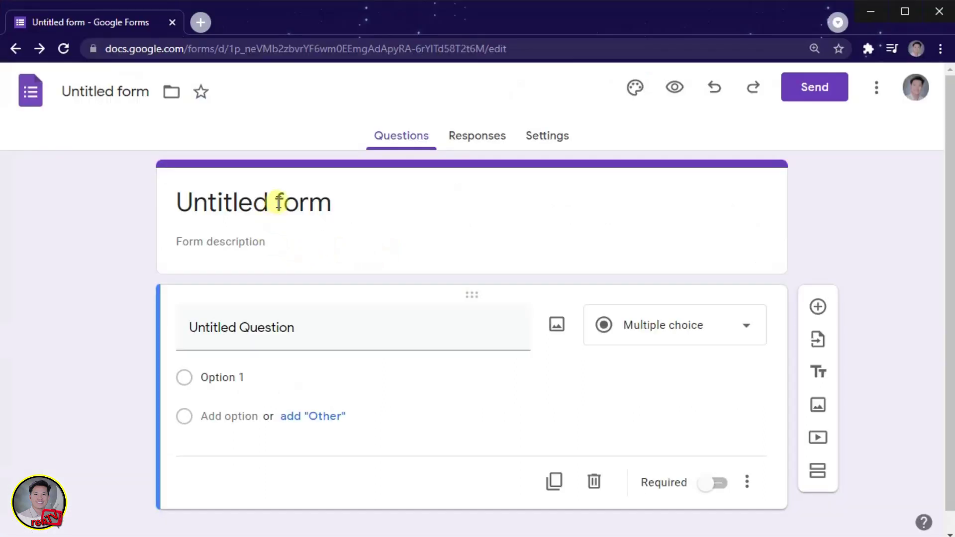
left_click(273, 202)
left_click_drag(342, 205, 165, 211)
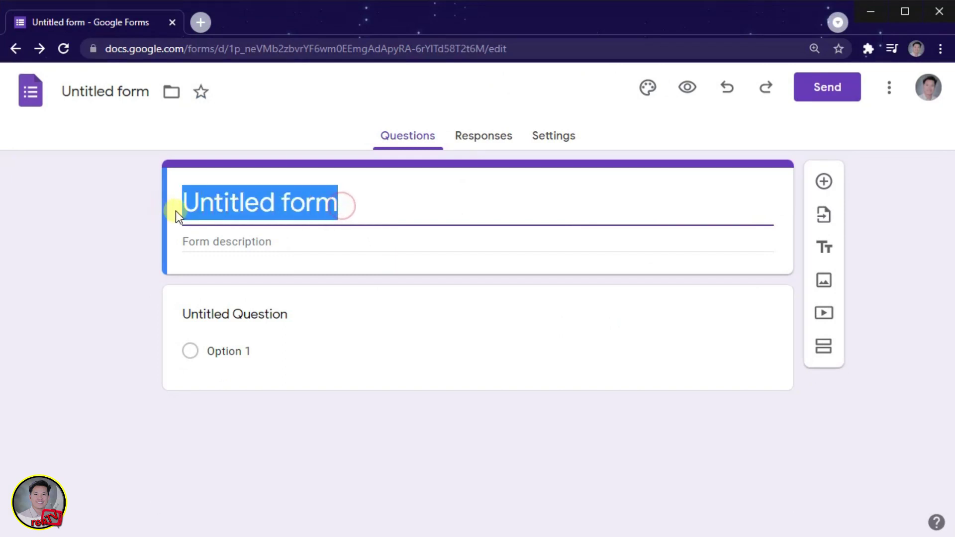
key("ctrl+v")
Paste the opening recommendation question from Word into the form description and add a question.
left_click(296, 241)
key("alt+Tab")
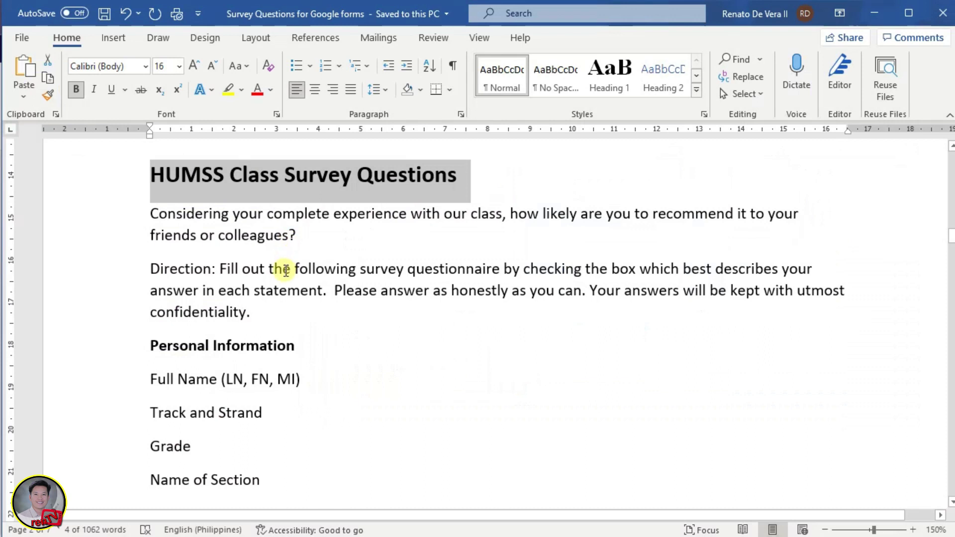
left_click_drag(148, 214, 276, 237)
key("ctrl+c")
key("alt+Tab")
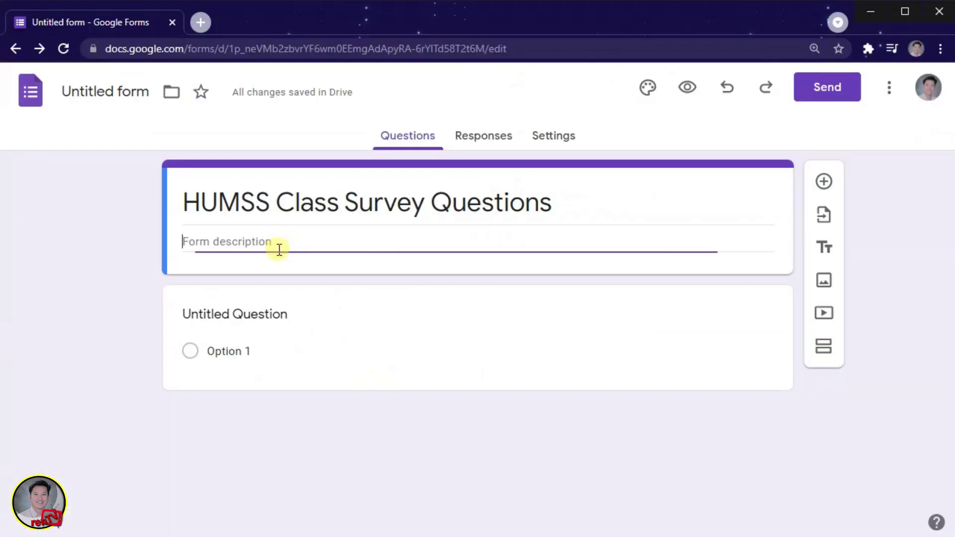
key("ctrl+v")
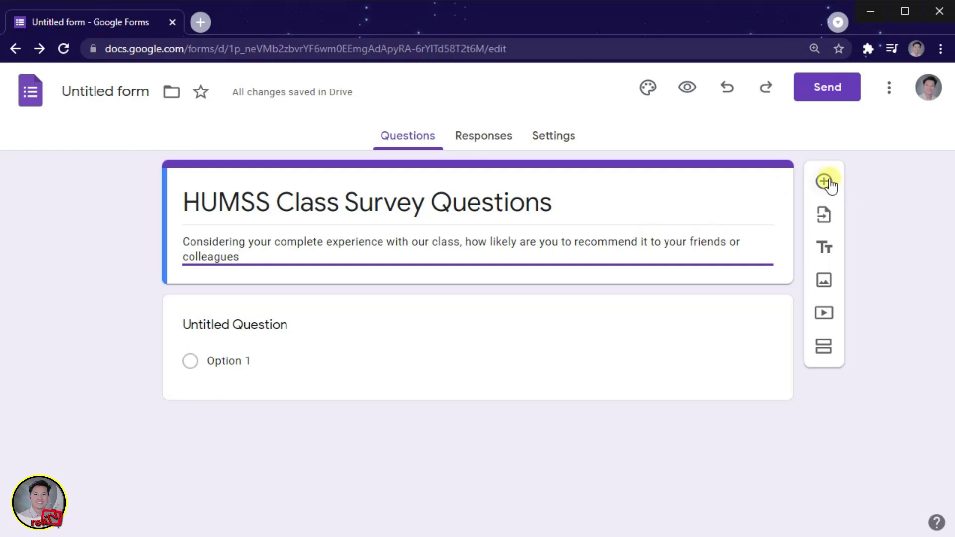
left_click(826, 182)
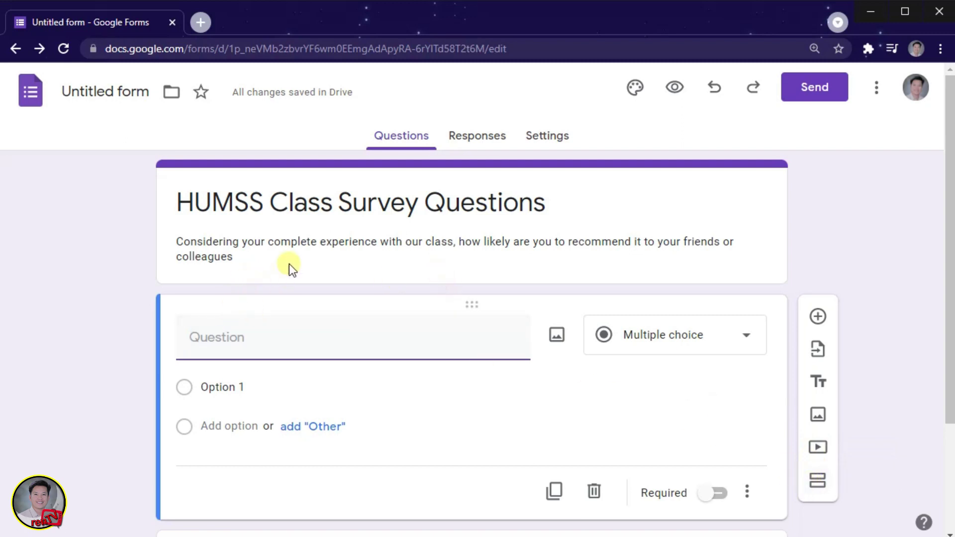
Append the Direction paragraph from Word on a new line of the description.
left_click(616, 208)
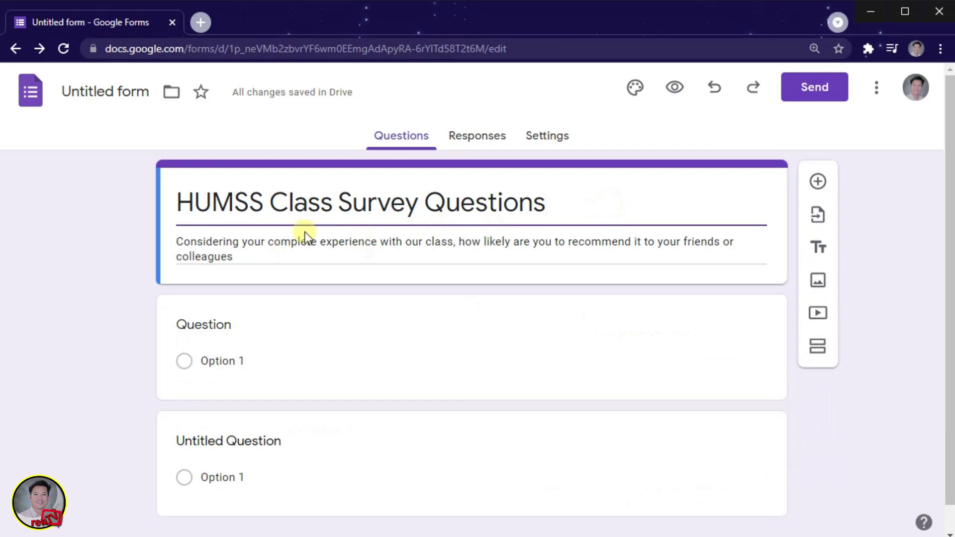
triple_click(263, 257)
left_click(264, 257)
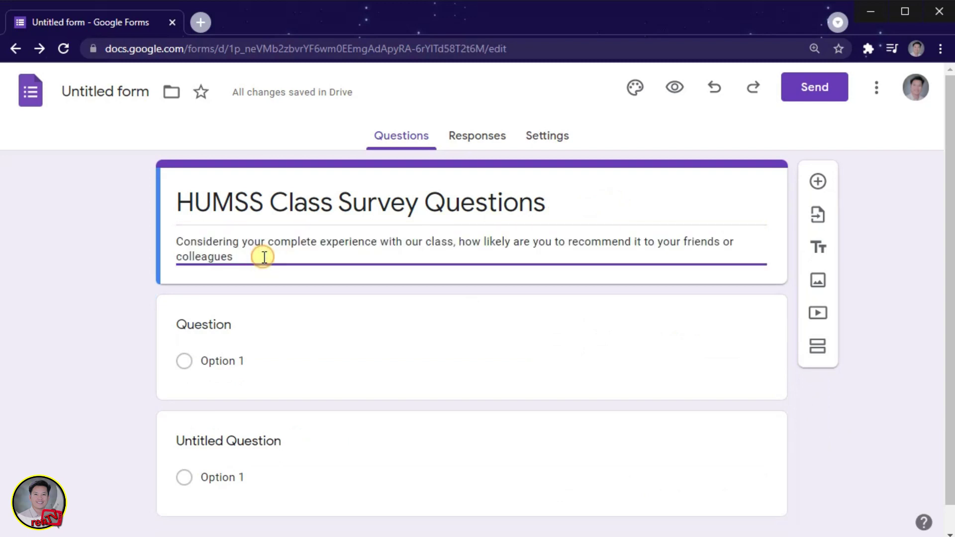
type("...")
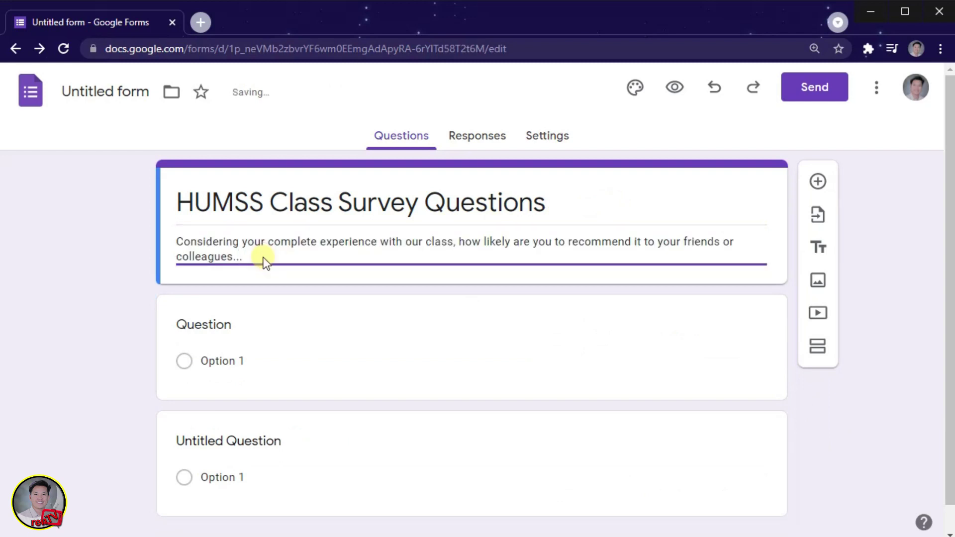
key("Return")
key("alt+Tab")
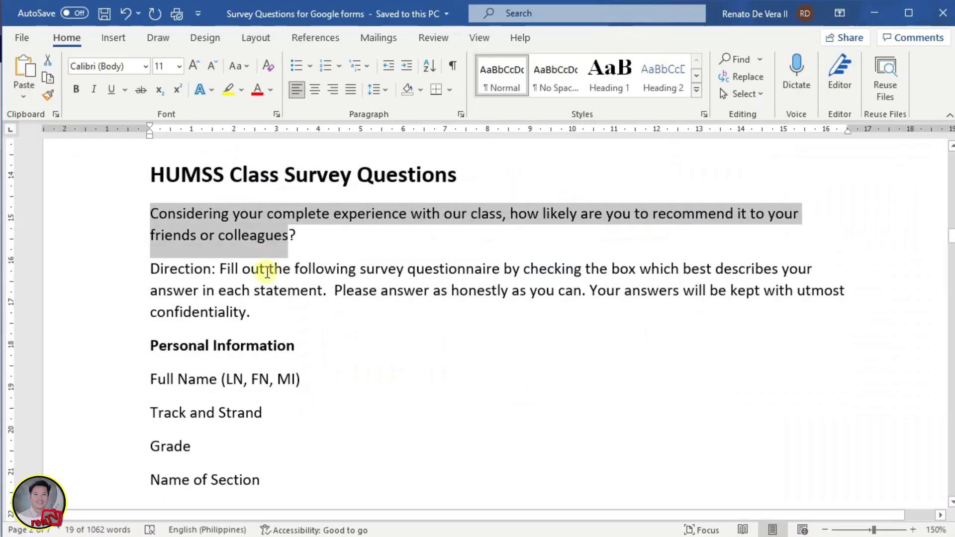
left_click_drag(145, 269, 256, 307)
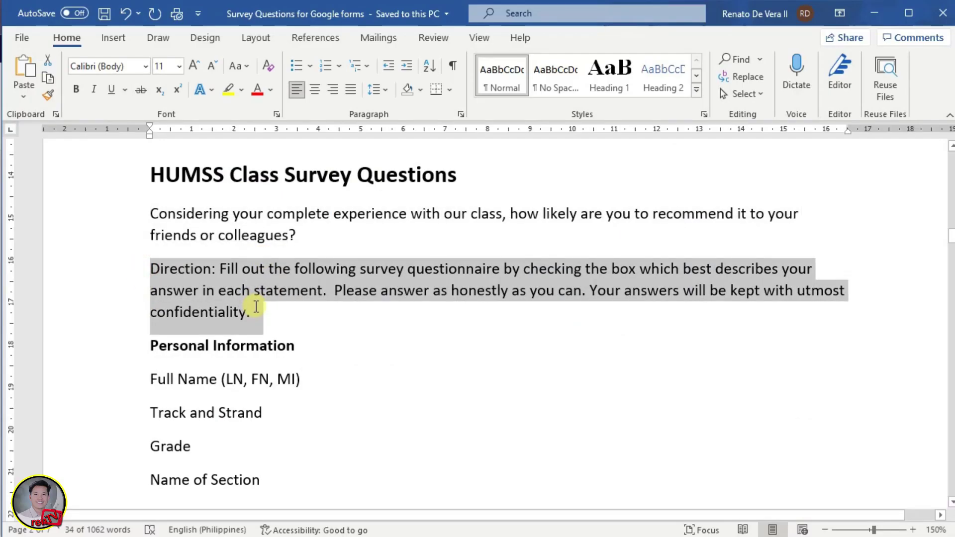
key("alt+Tab")
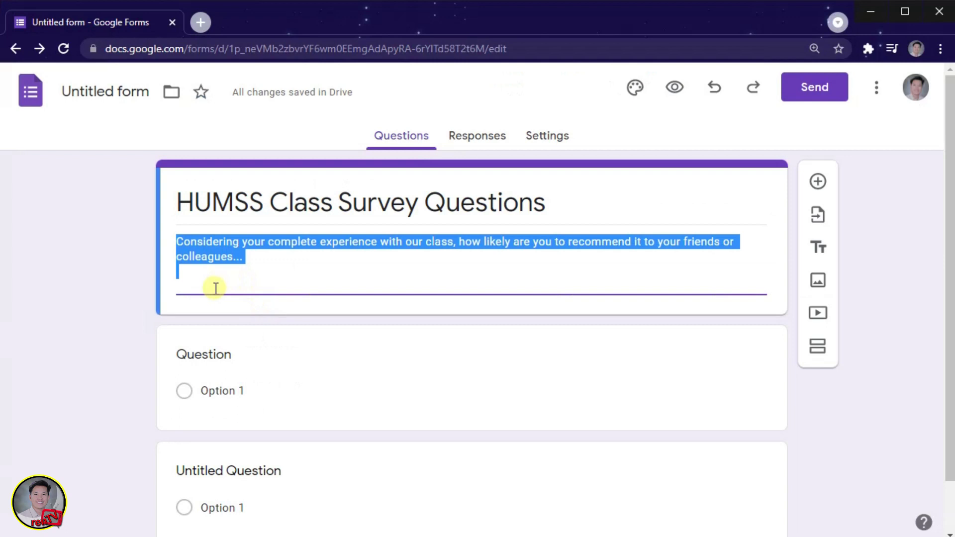
left_click(213, 284)
key("ctrl+v")
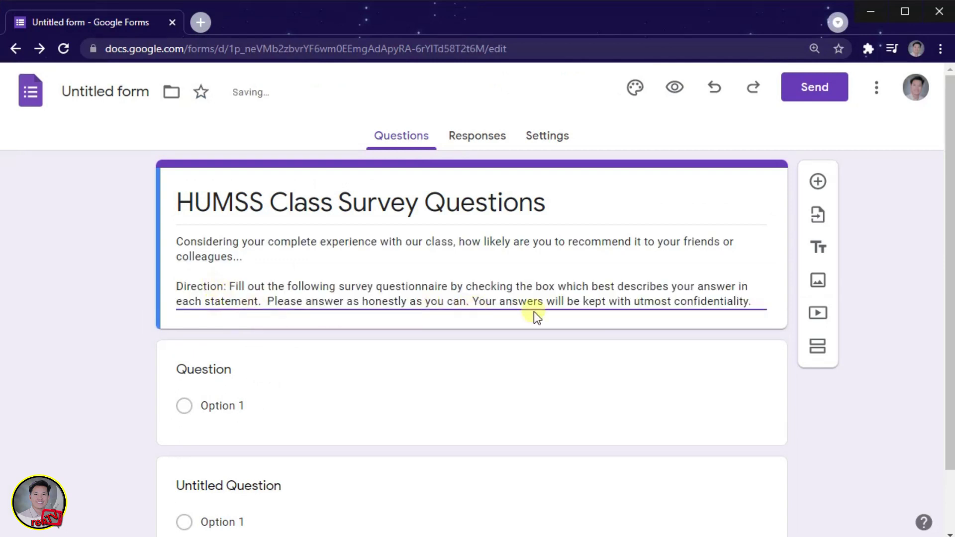
left_click(229, 287)
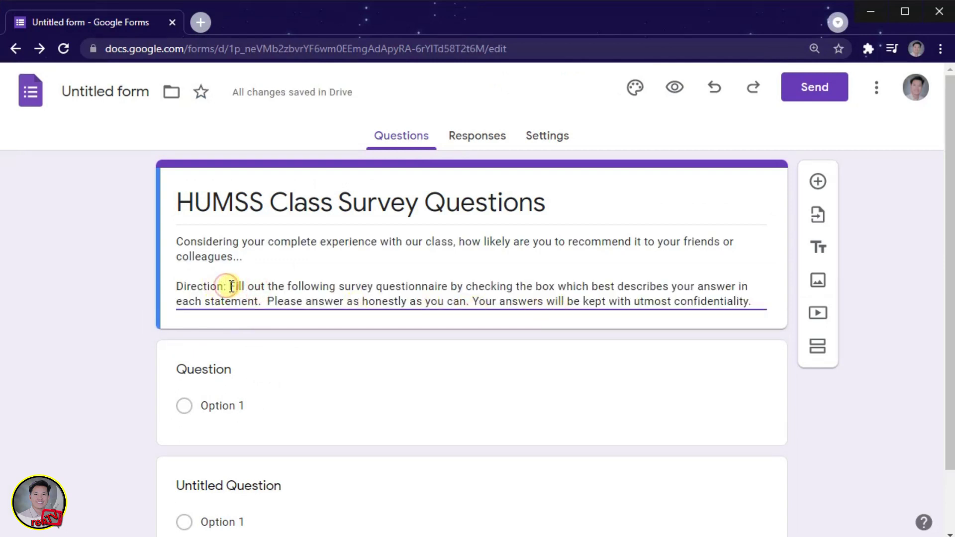
Insert a title block reading 'PART I: Personal Information' above the first question.
left_click(818, 247)
scroll(373, 382, "down", 4)
type("PAR")
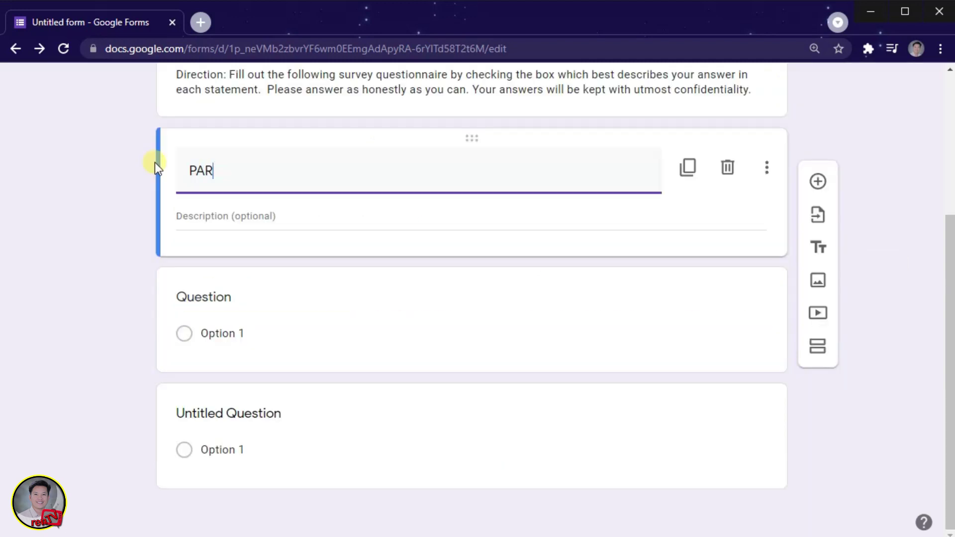
type("T I:")
key("alt+Tab")
key("alt+Tab")
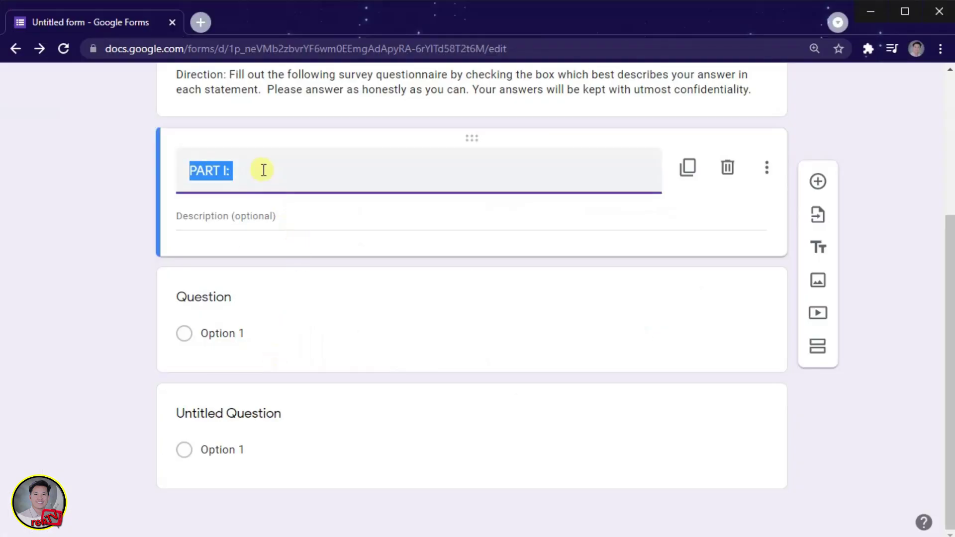
left_click(261, 169)
type("Pers")
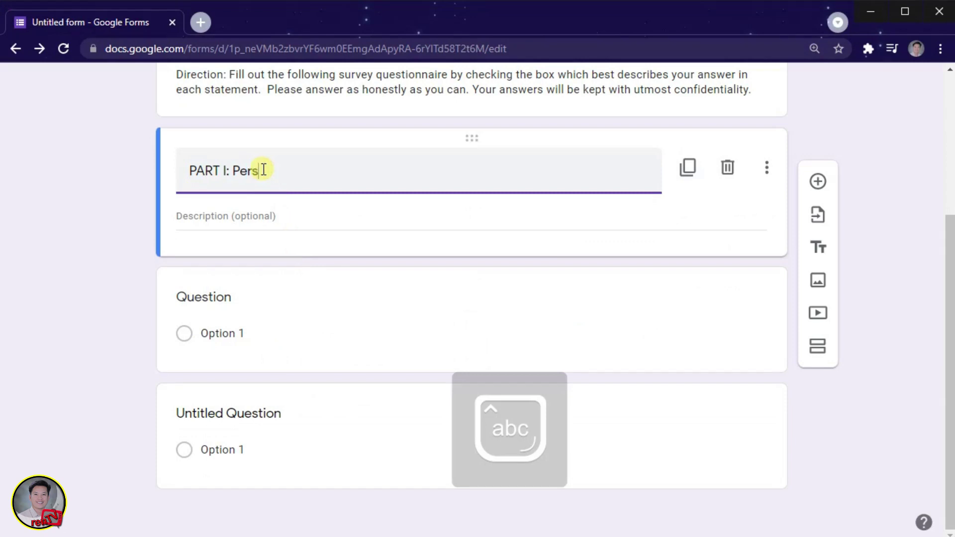
type("onal Information")
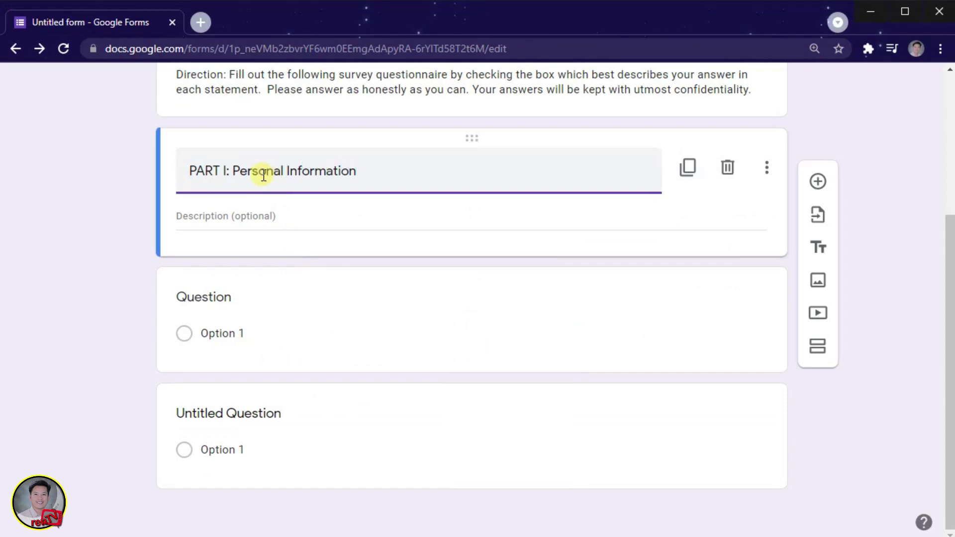
left_click(131, 240)
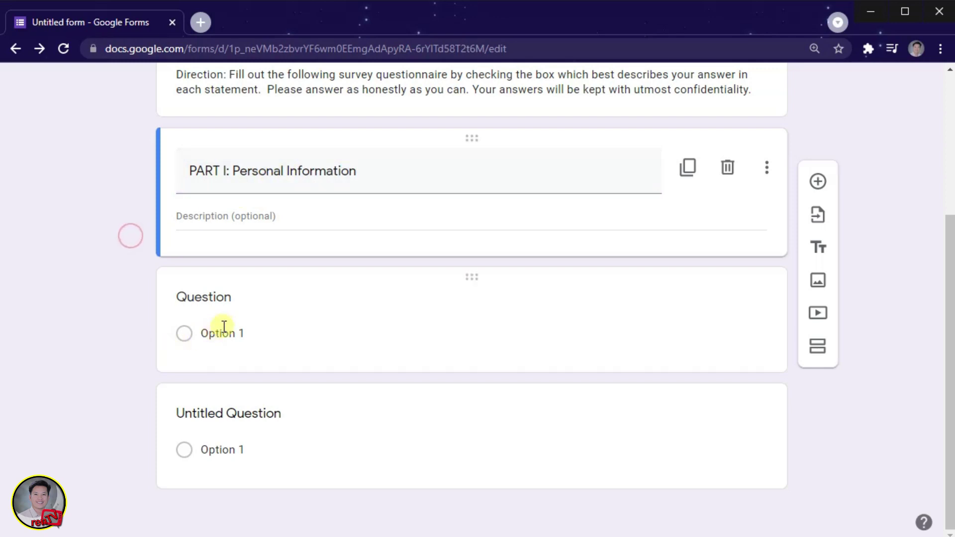
left_click(225, 294)
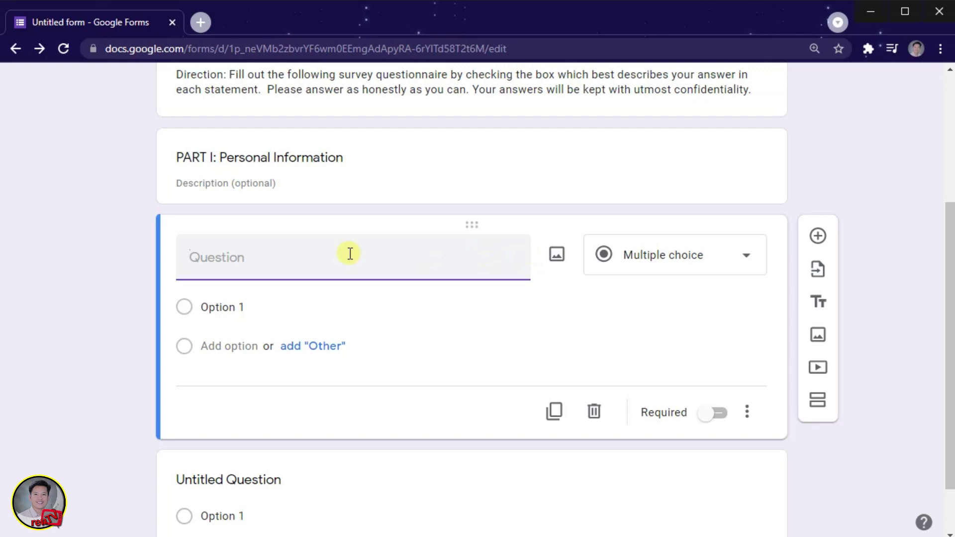
Change the first question's type to Short answer after reviewing the Personal Information lines in Word.
left_click(744, 257)
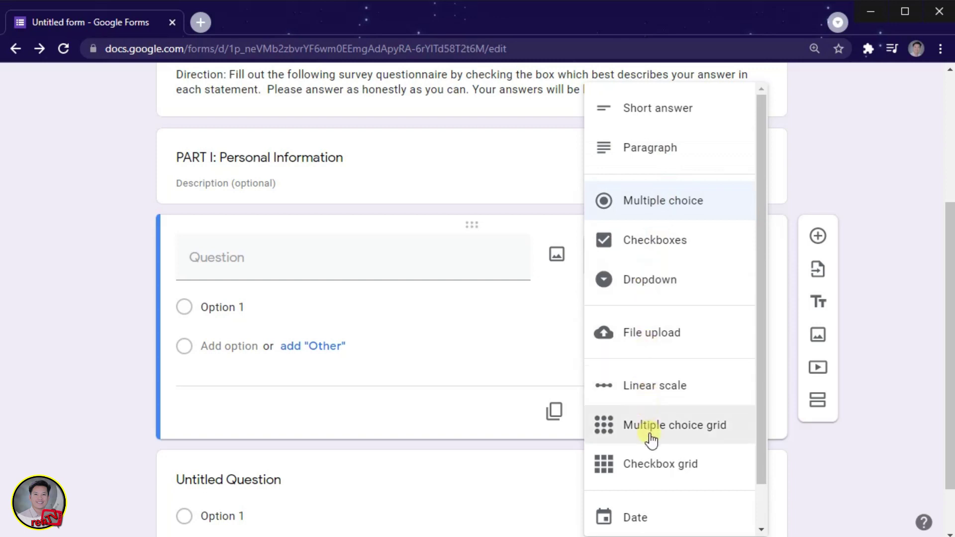
scroll(652, 529, "down", 1)
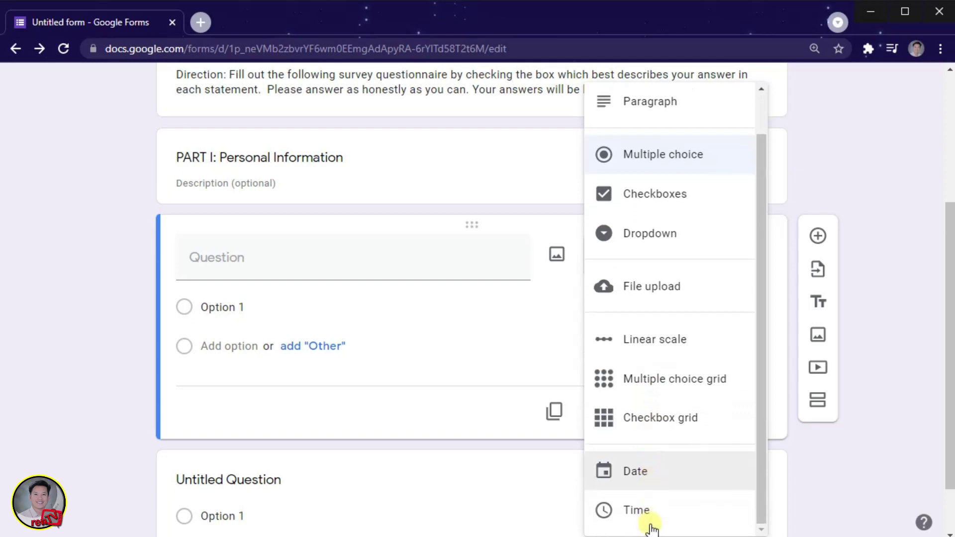
scroll(649, 502, "up", 1)
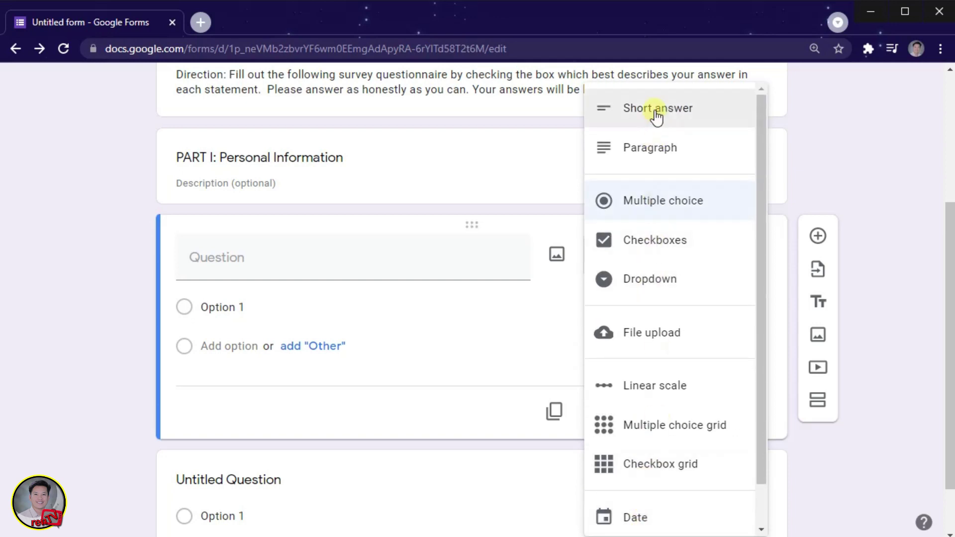
key("alt+Tab")
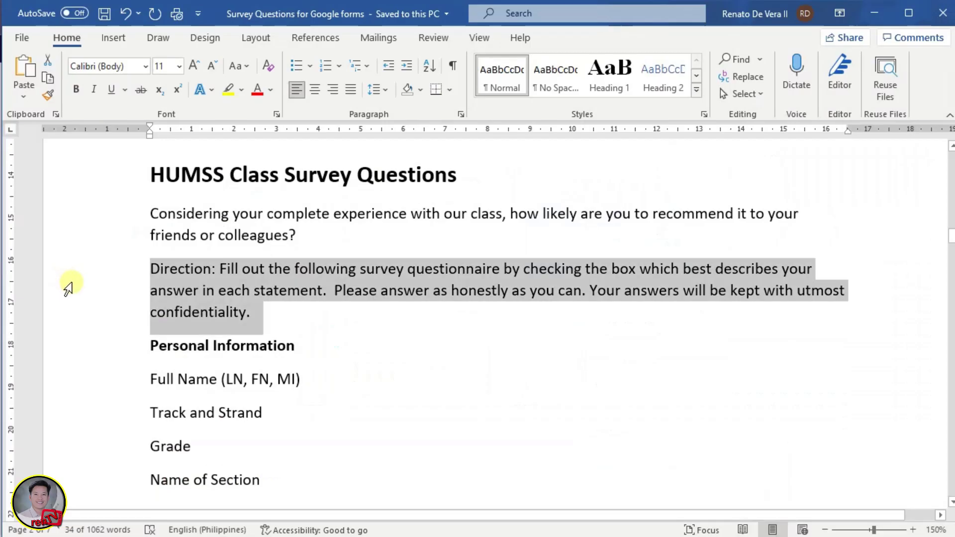
scroll(162, 349, "down", 2)
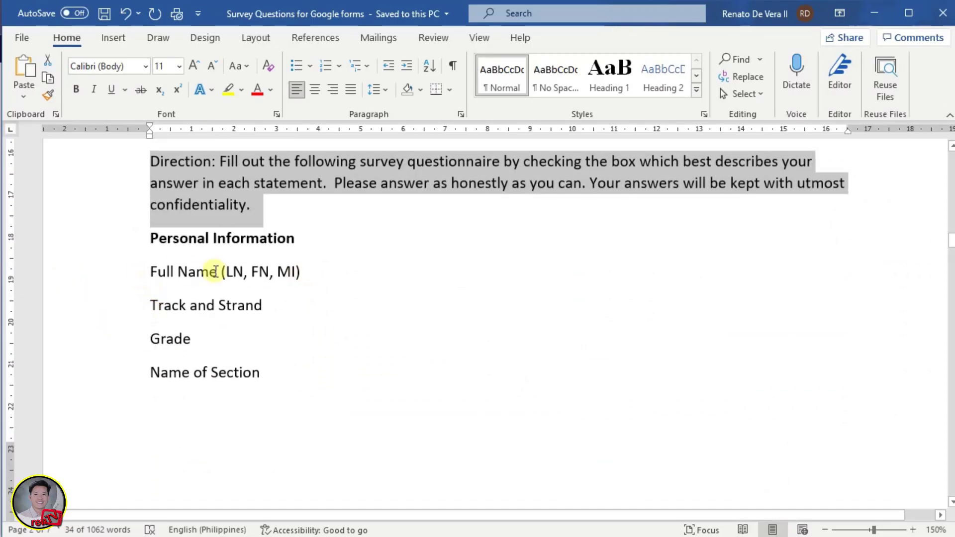
left_click_drag(141, 269, 318, 273)
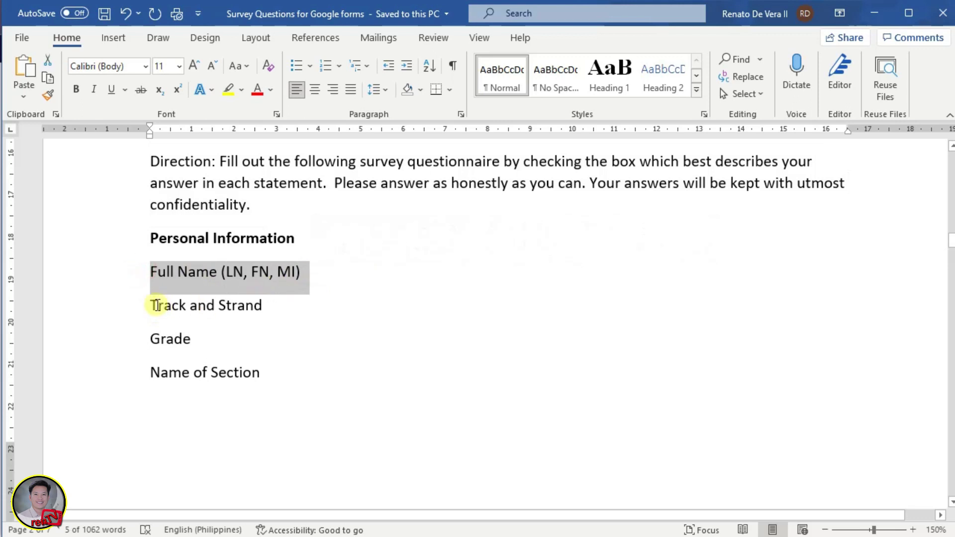
left_click(144, 304)
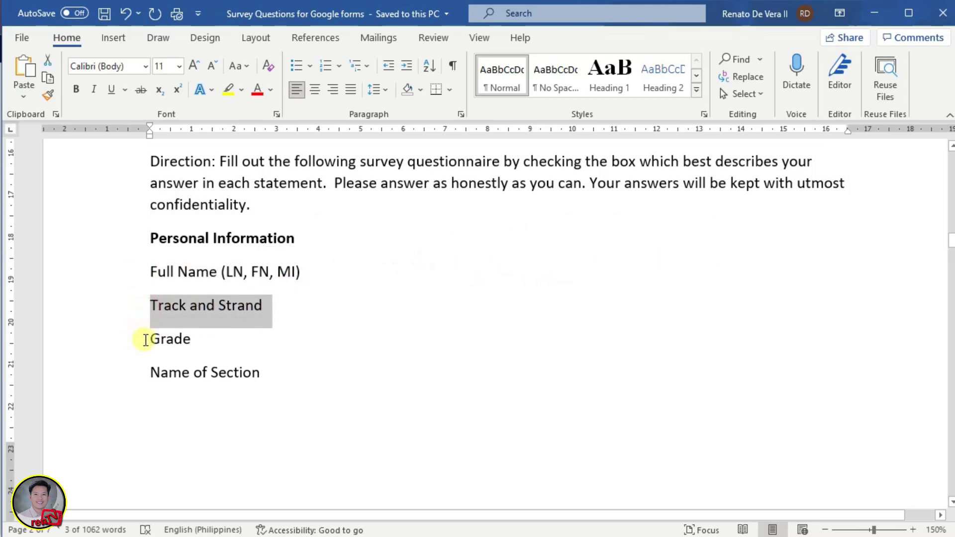
left_click_drag(145, 338, 202, 339)
left_click_drag(148, 373, 258, 371)
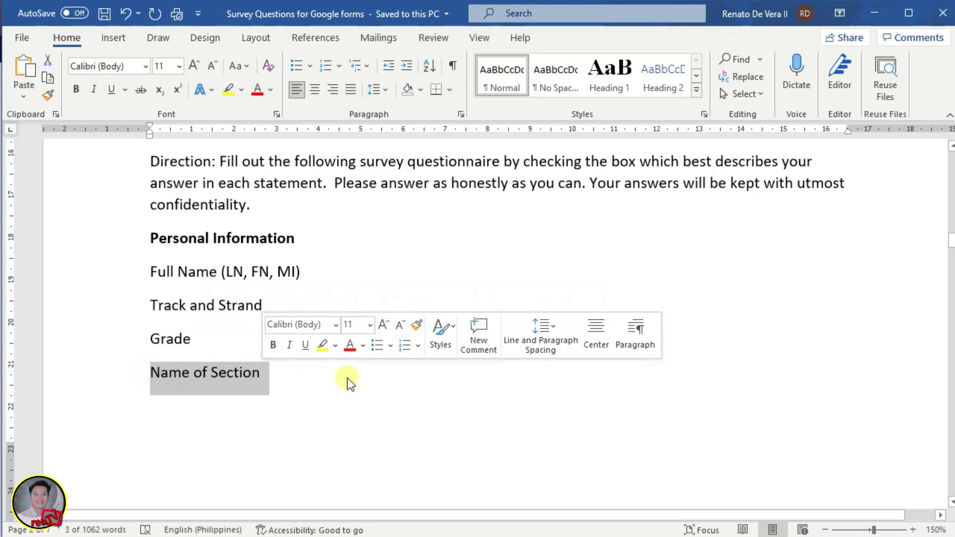
key("alt+Tab")
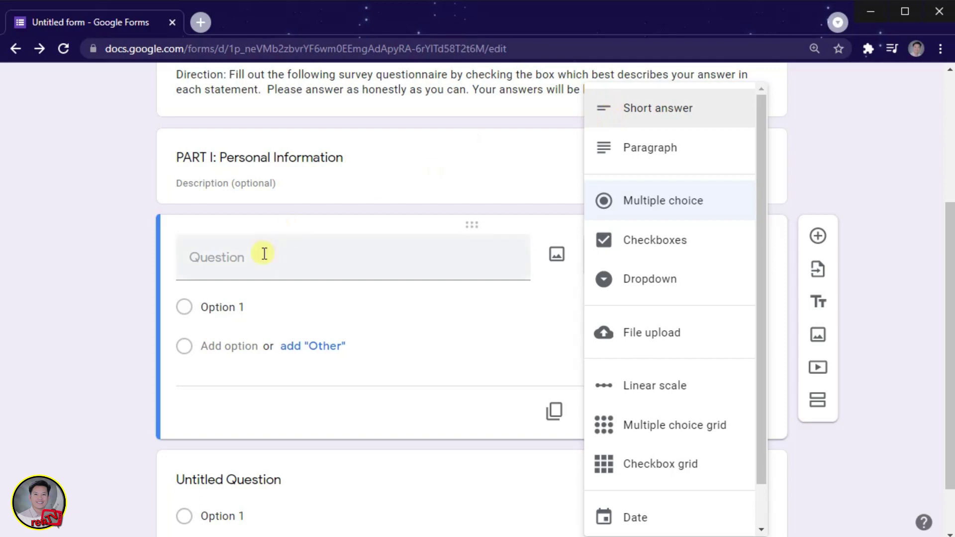
left_click(657, 110)
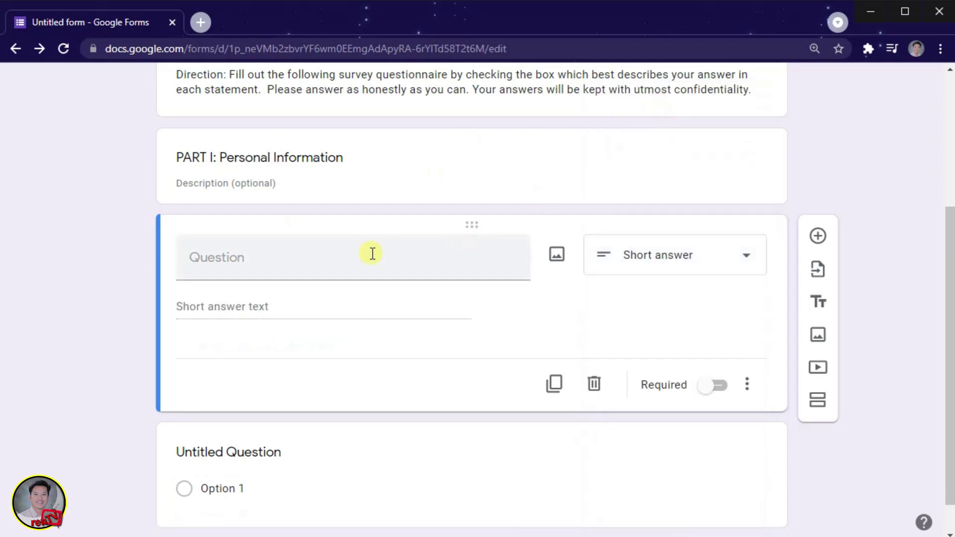
Title the question 'Full Name (LN, FN, MI)' with text copied from Word.
left_click(304, 264)
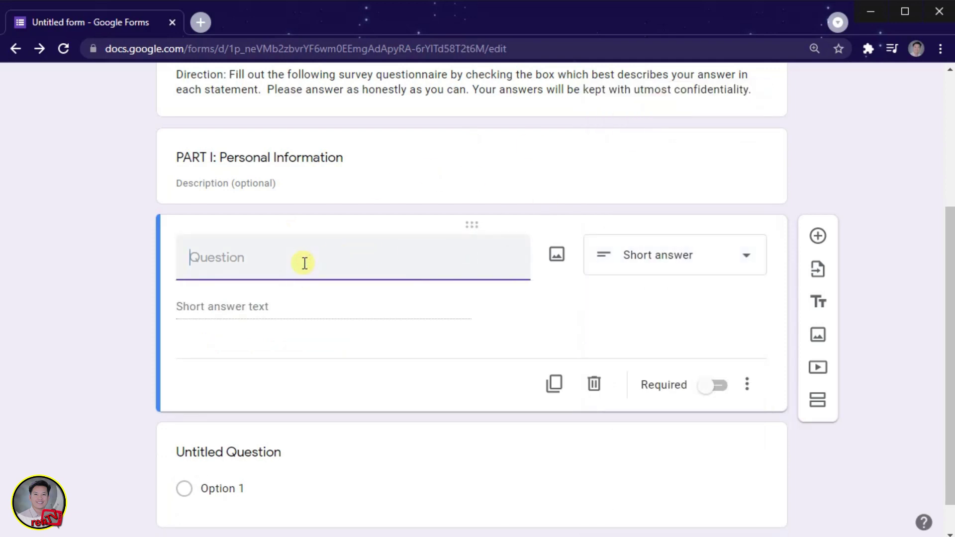
key("alt+Tab")
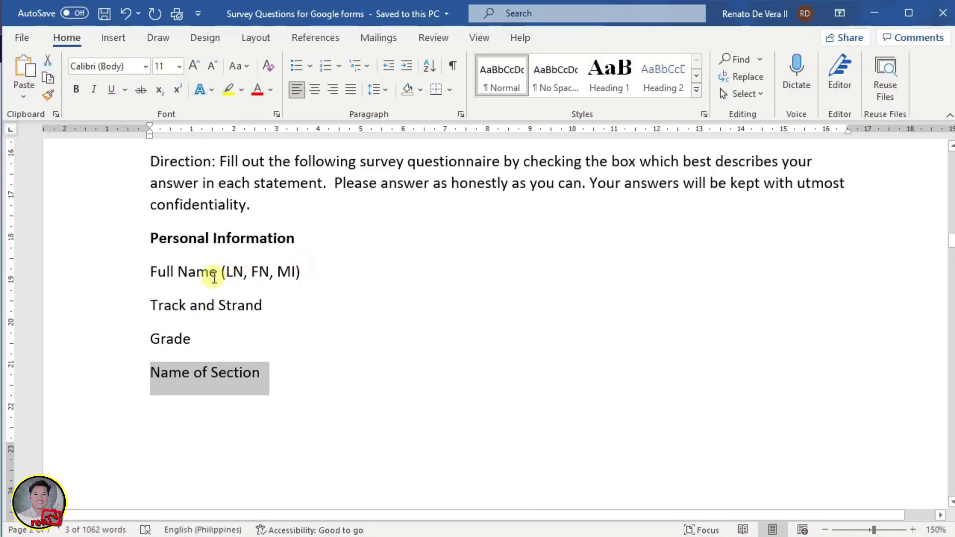
left_click_drag(147, 272, 306, 275)
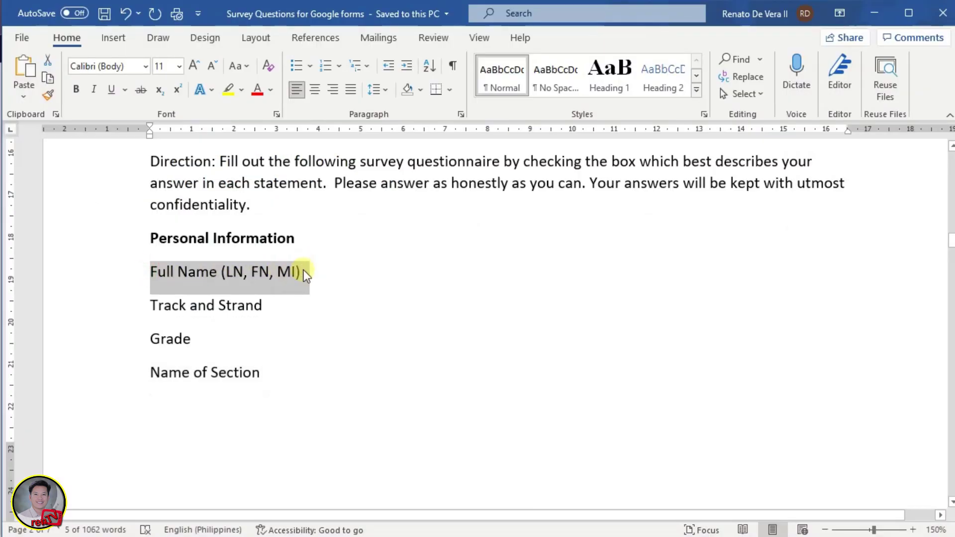
key("ctrl+c")
key("alt+Tab")
key("ctrl+v")
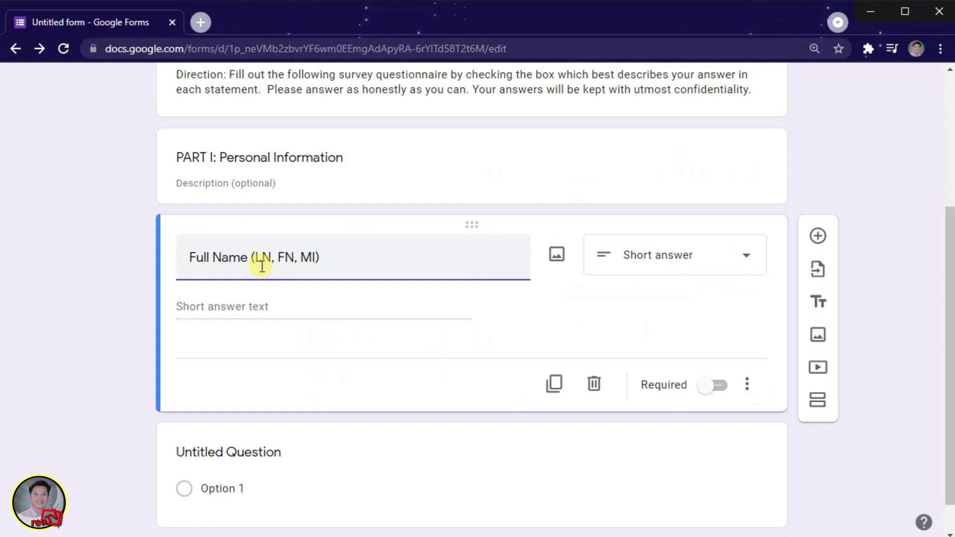
left_click(77, 292)
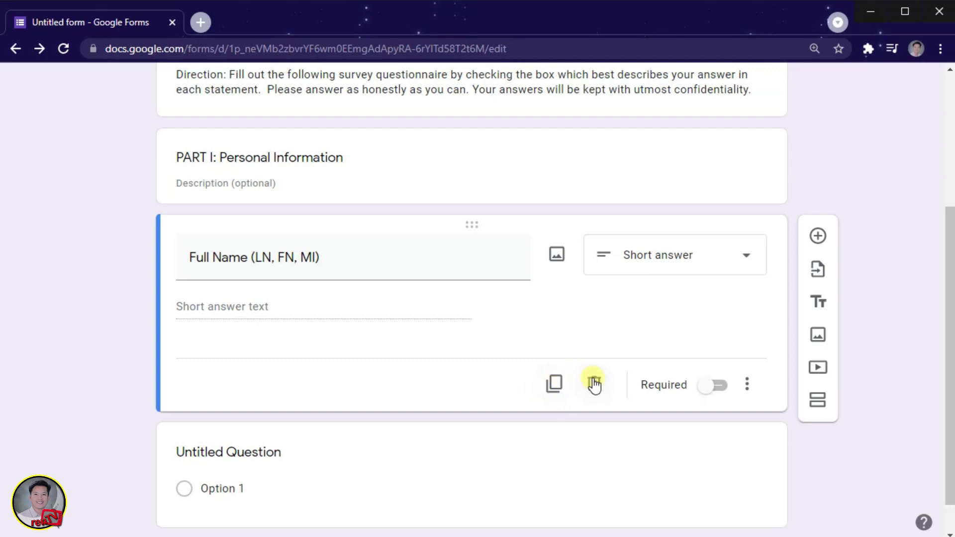
Duplicate the Full Name question and retitle the copy 'Track and Strand'.
left_click(556, 384)
key("alt+Tab")
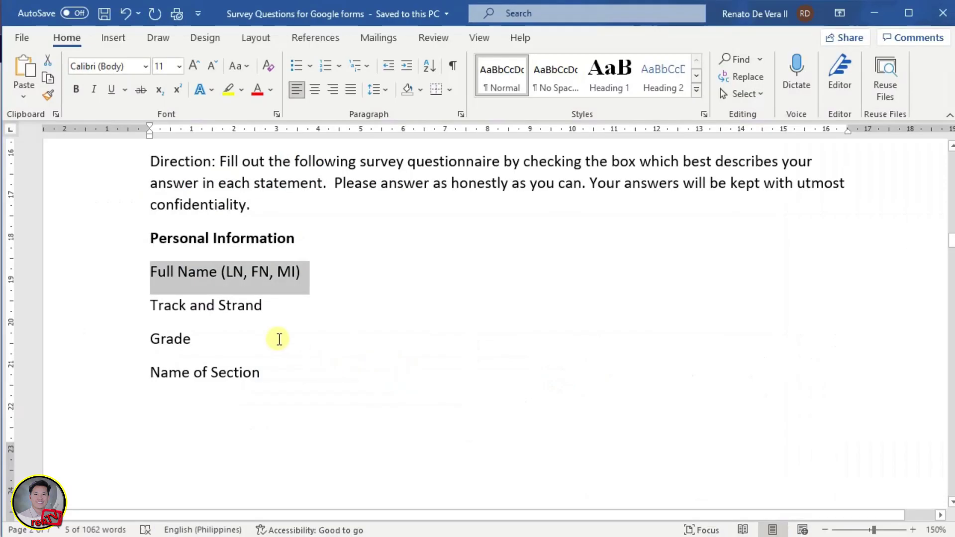
left_click_drag(146, 302, 252, 304)
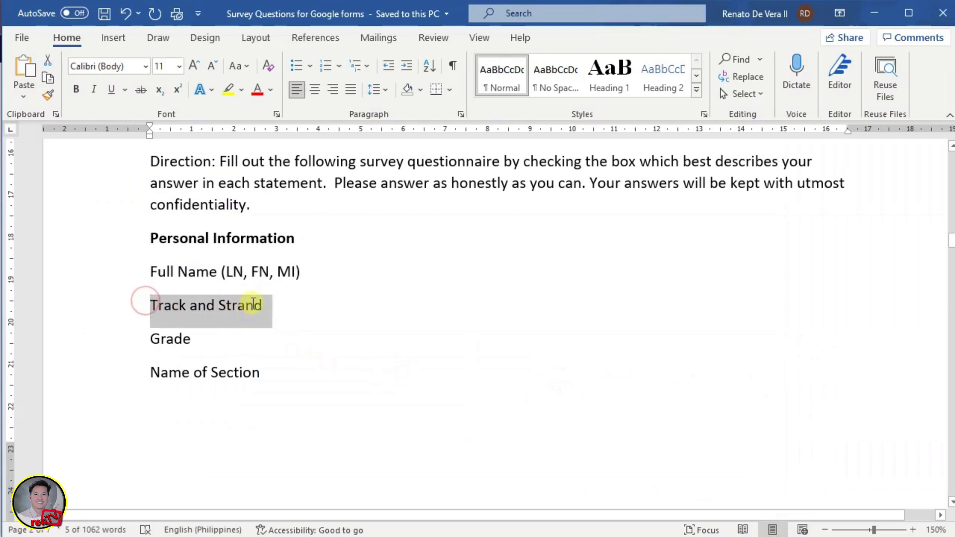
key("alt+Tab")
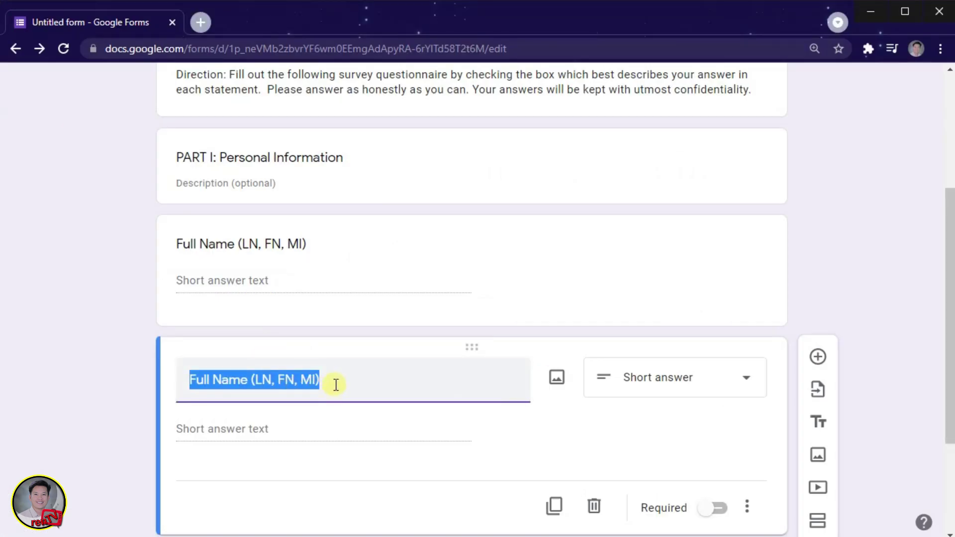
left_click(336, 385)
left_click_drag(335, 382, 188, 386)
key("ctrl+v")
left_click(95, 380)
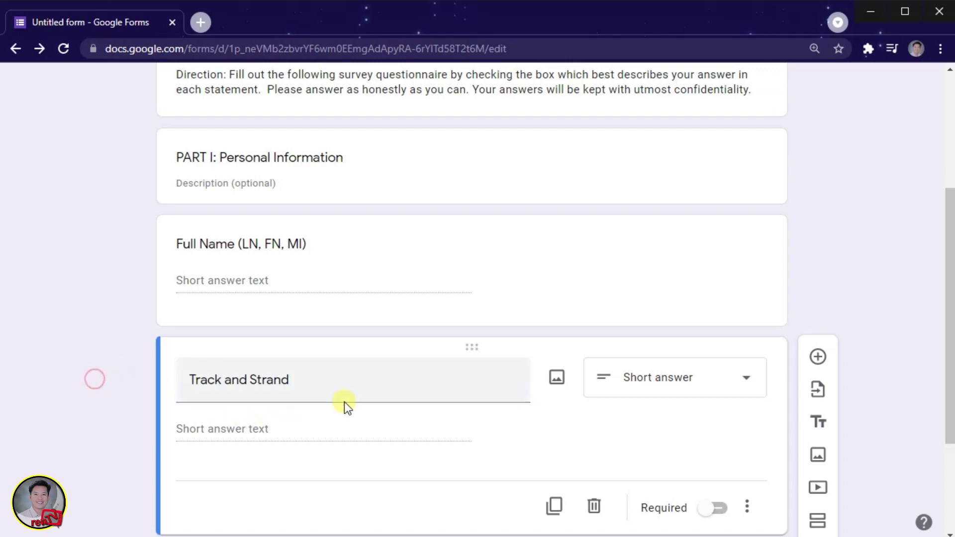
Make Track and Strand a Dropdown question and select its first option text.
left_click(715, 383)
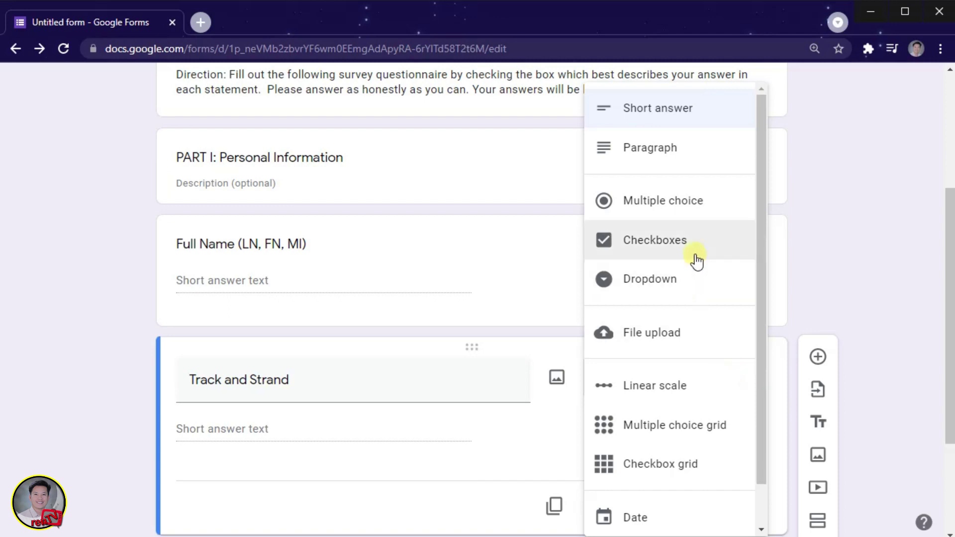
left_click(647, 283)
left_click(251, 280)
key("alt+Tab")
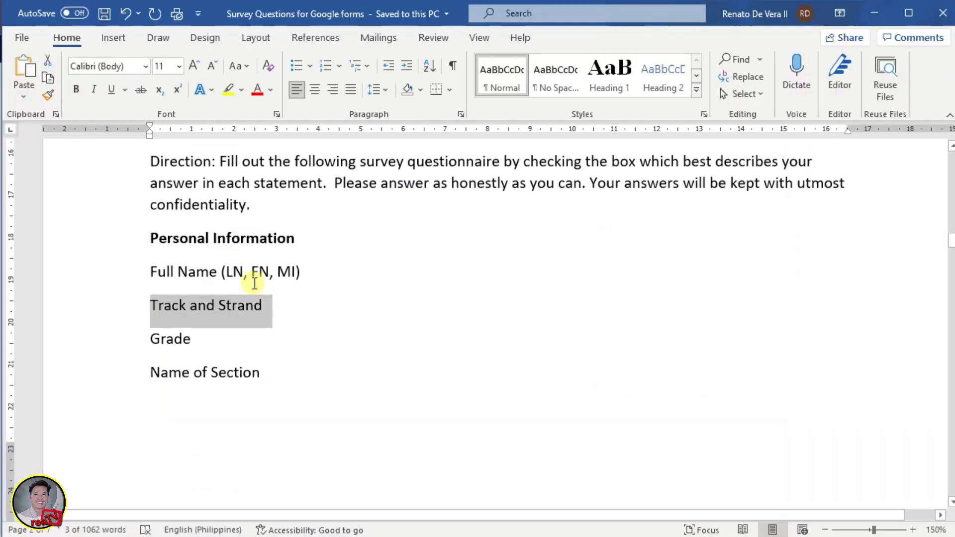
Enter ABM, Arts and Design, HUMSS, STEM and TVL as the Track and Strand choices.
key("alt+Tab")
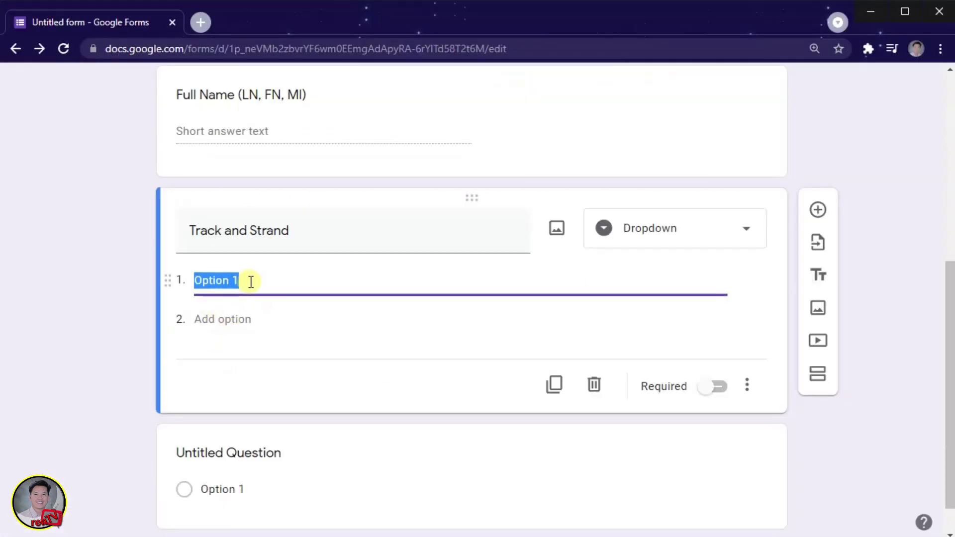
type("ABM")
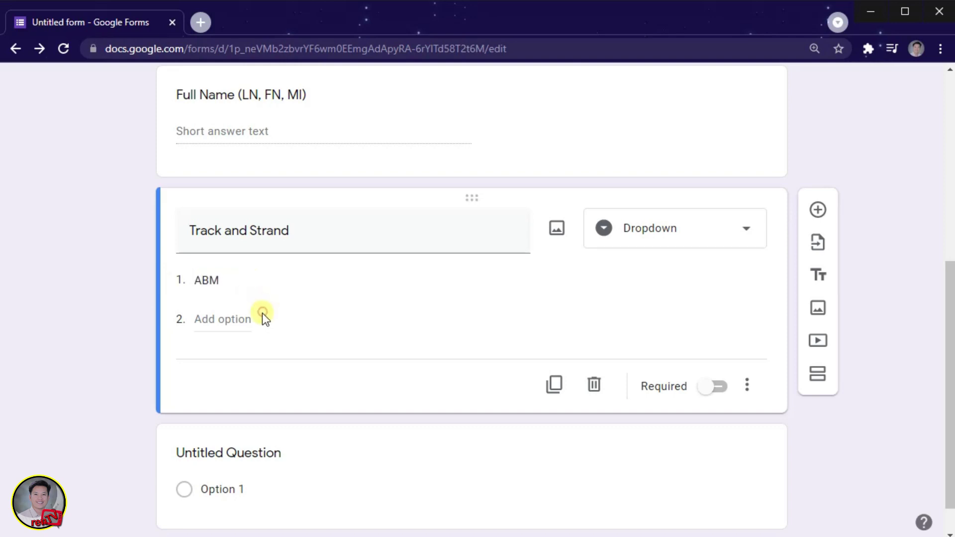
left_click(262, 312)
left_click(232, 317)
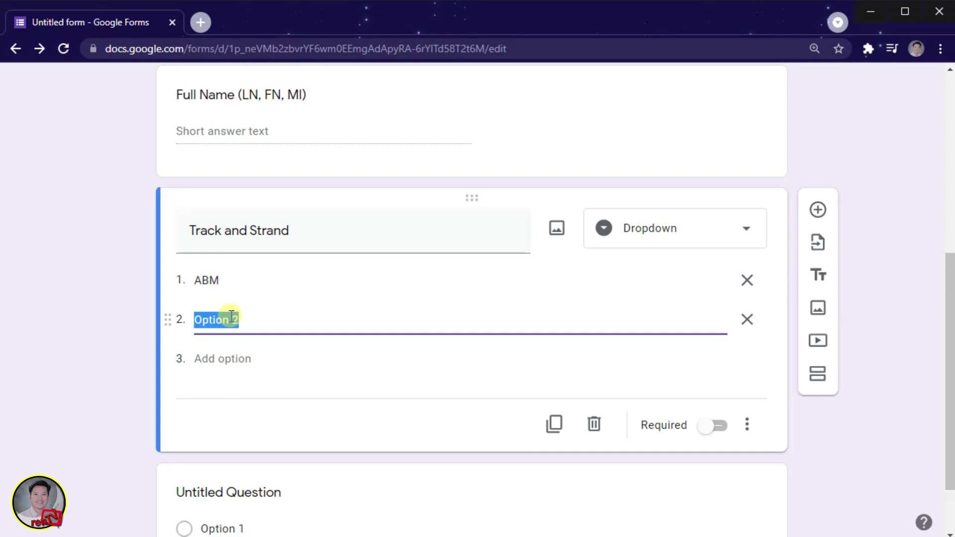
type("Arts and Design")
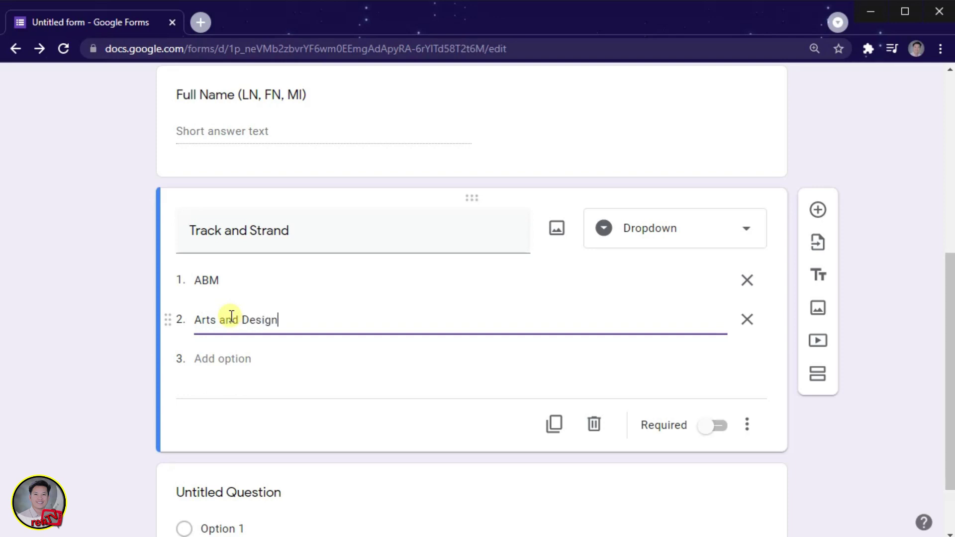
left_click(235, 361)
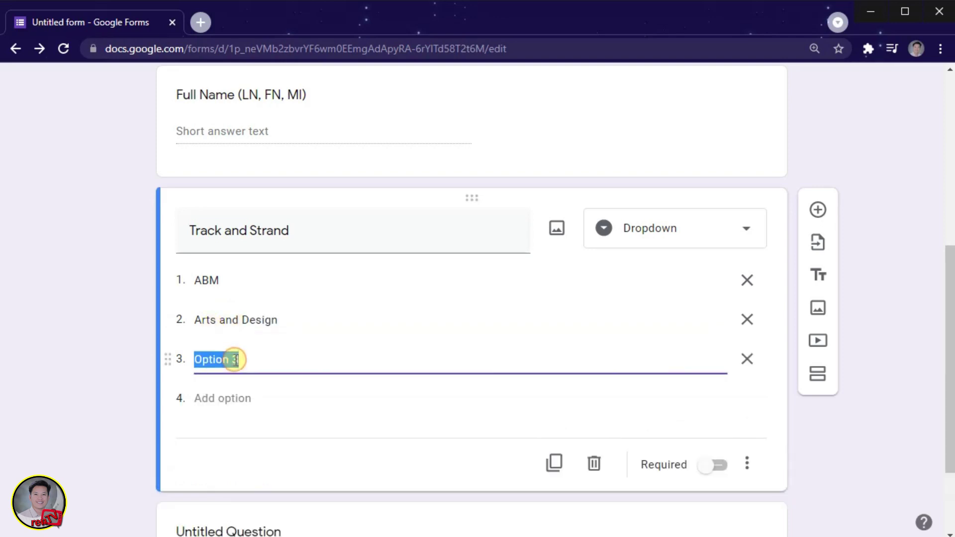
type("HUMSS")
left_click(244, 399)
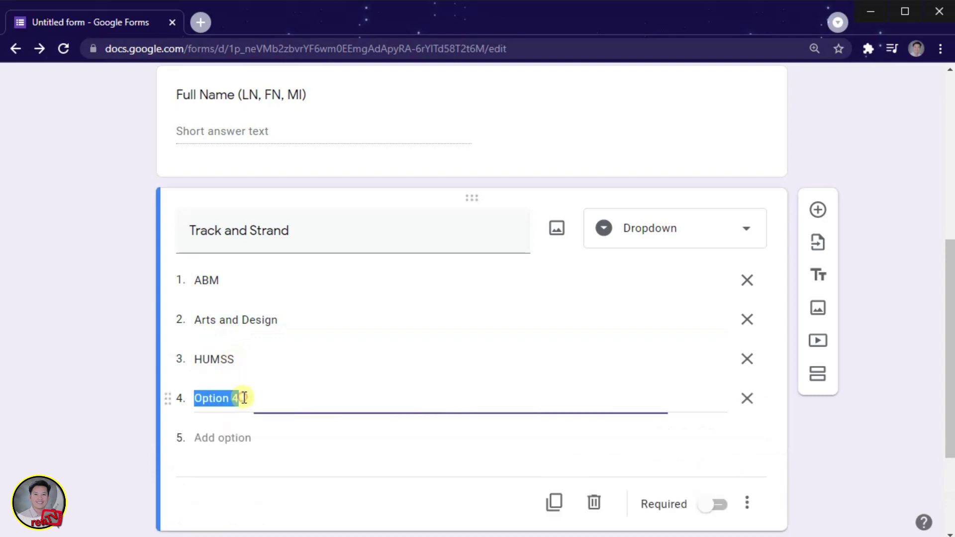
type("STEM")
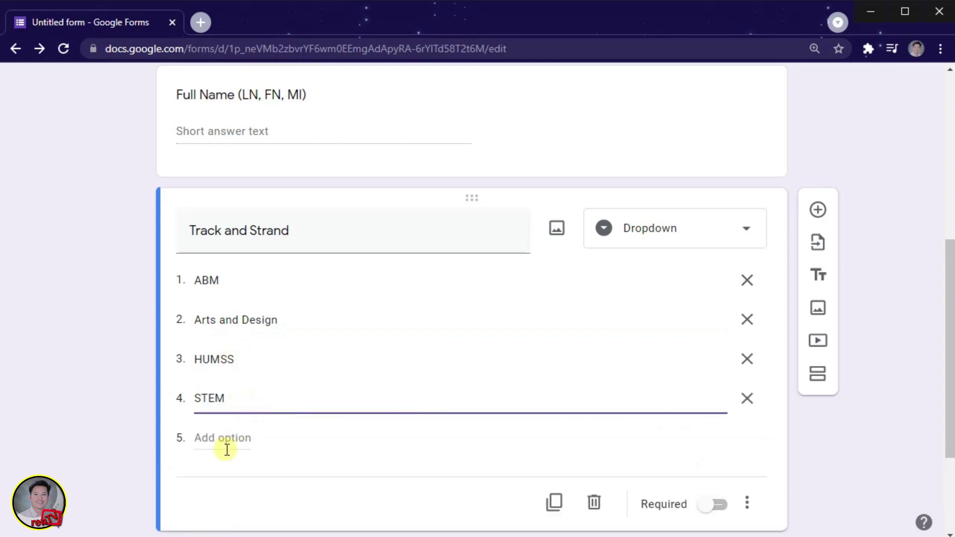
left_click(233, 438)
type("TVL")
left_click(100, 370)
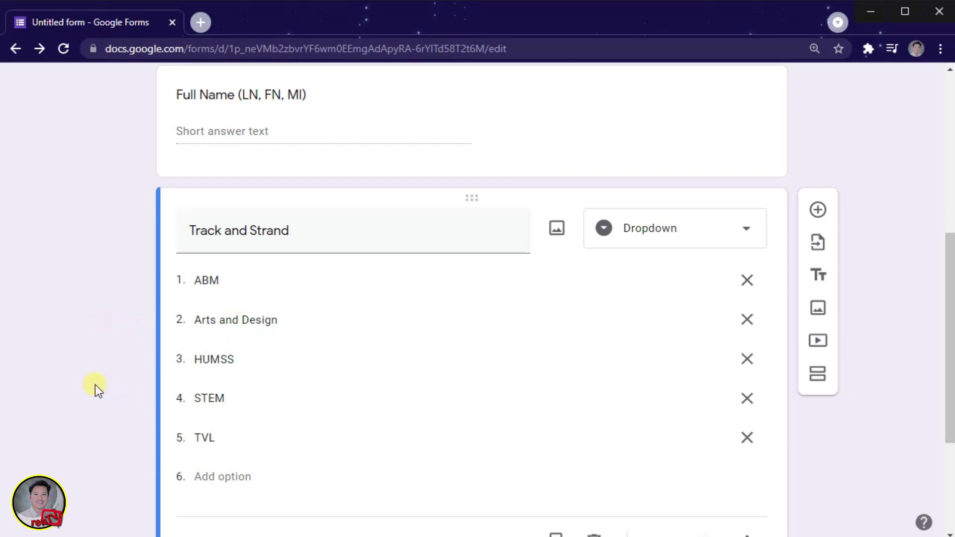
scroll(97, 384, "up", 7)
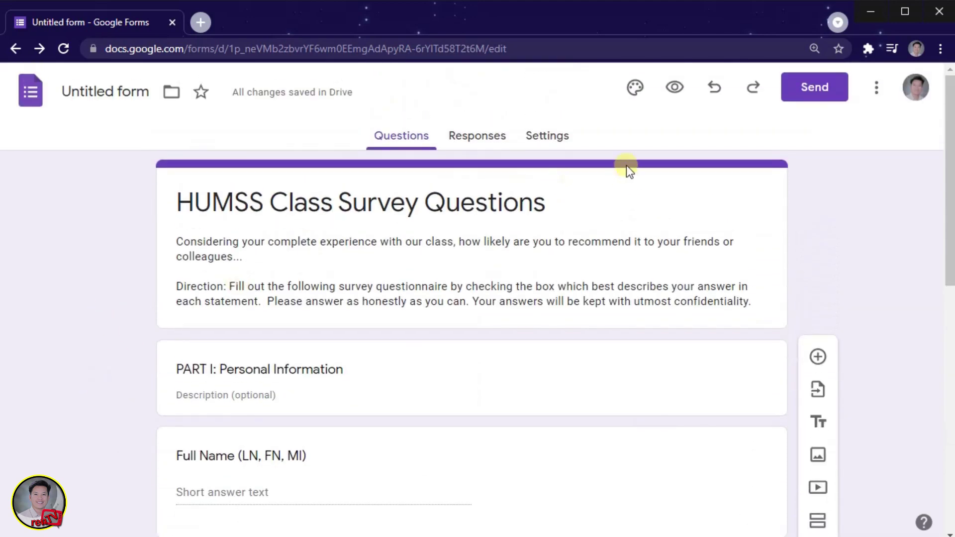
Preview the form, pick HUMSS in the Track and Strand dropdown, then return to the editor.
left_click(674, 88)
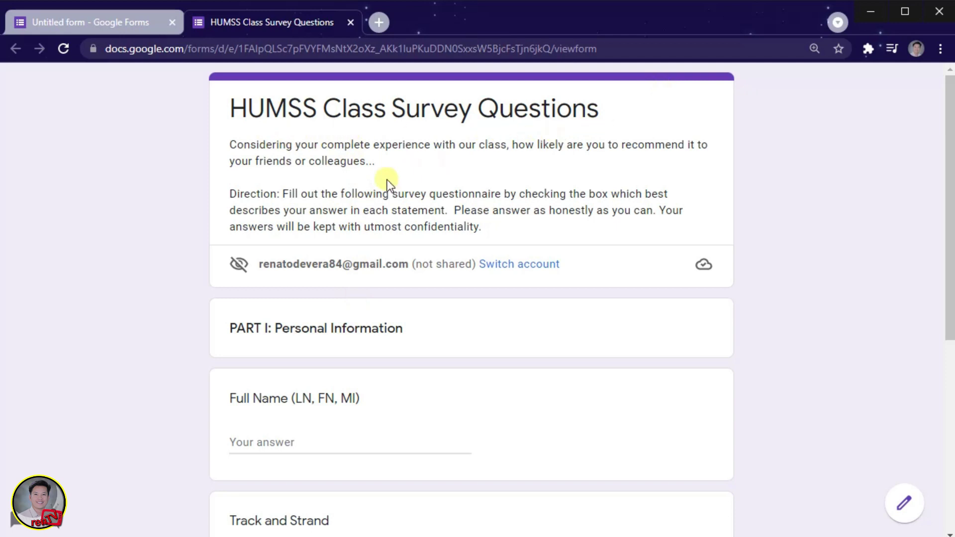
scroll(324, 217, "down", 5)
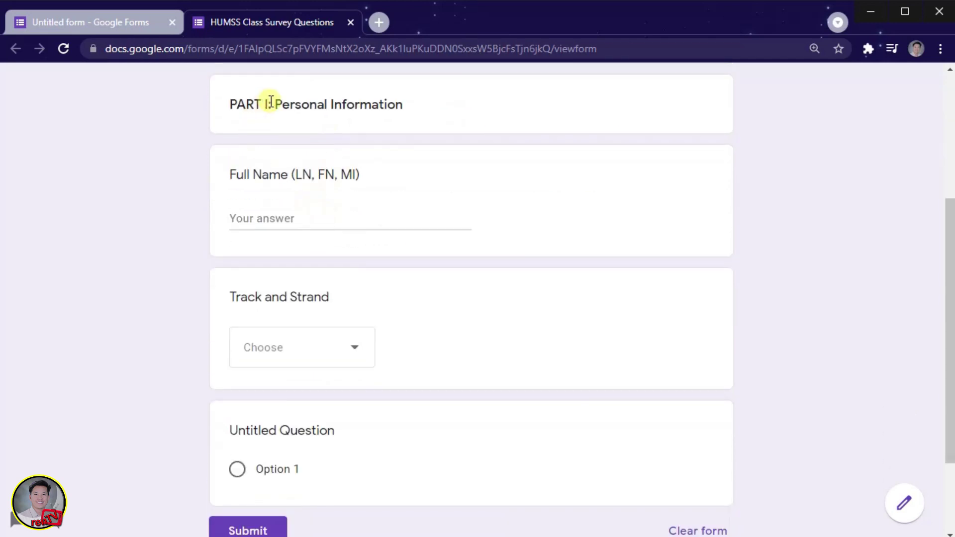
left_click(290, 214)
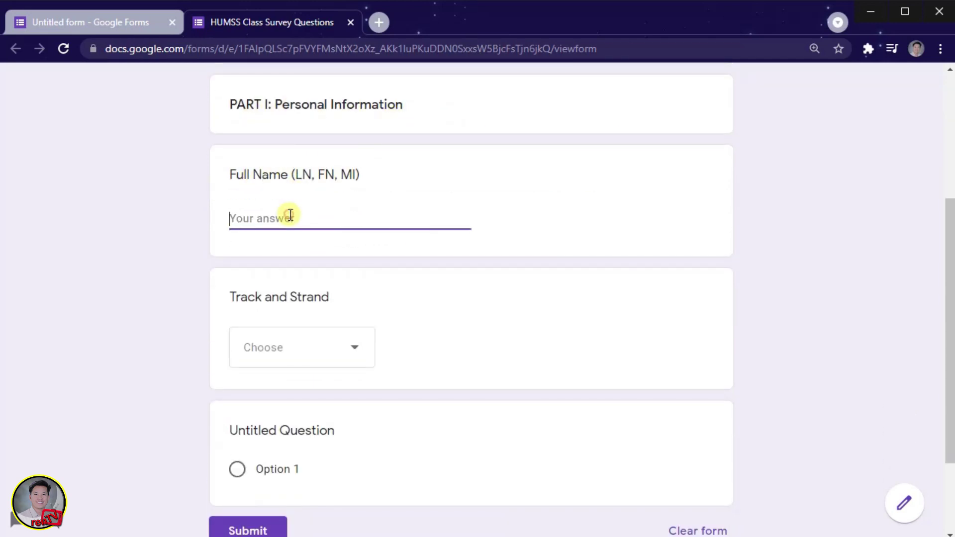
scroll(270, 353, "down", 2)
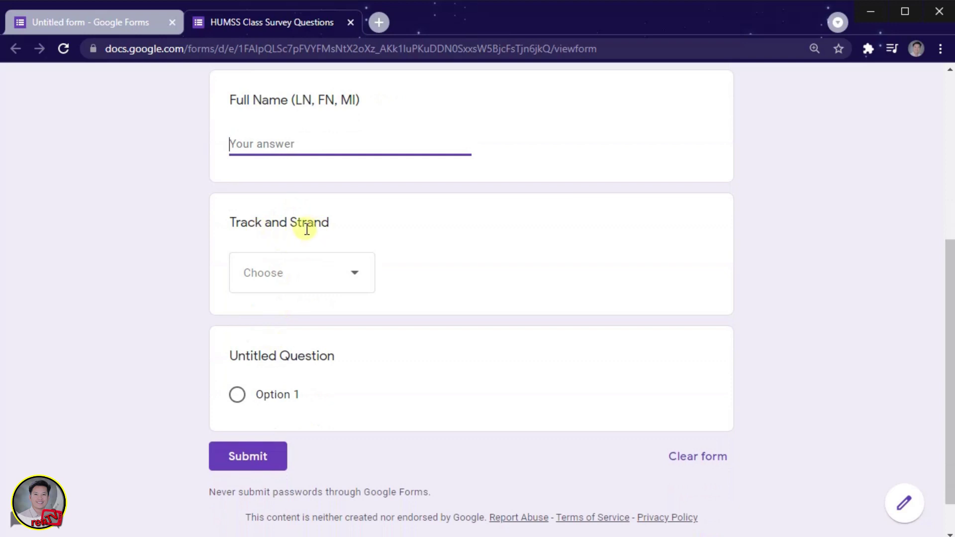
left_click(357, 278)
scroll(275, 361, "down", 1)
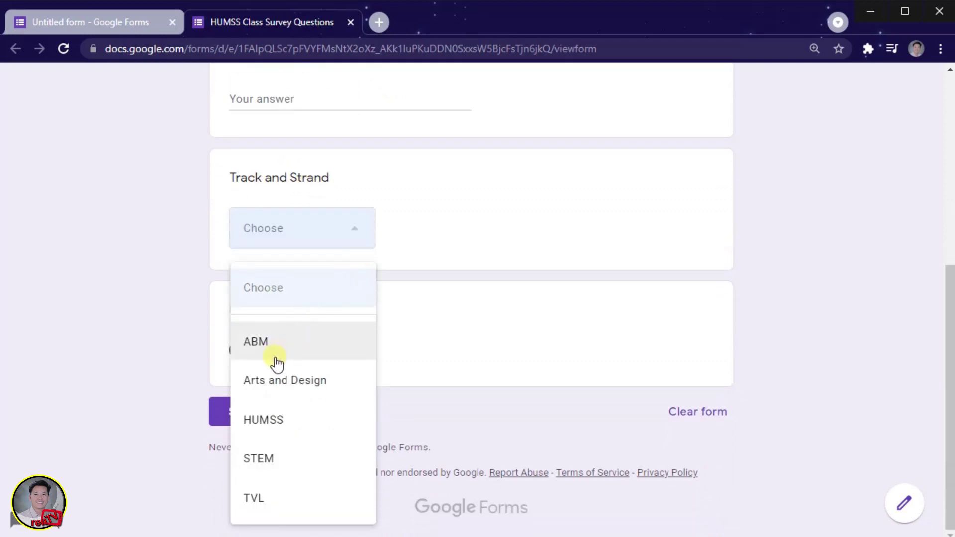
left_click(279, 421)
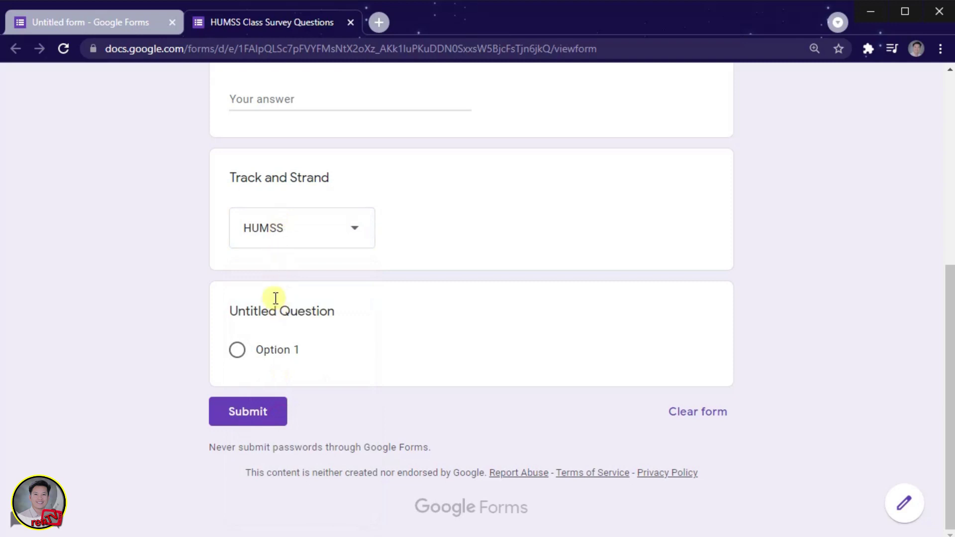
scroll(268, 294, "up", 3)
scroll(268, 285, "up", 4)
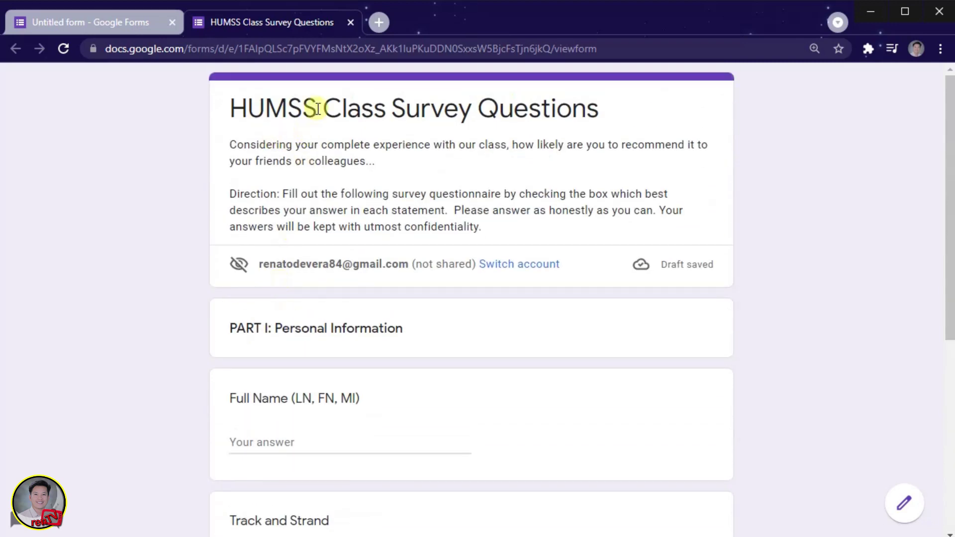
left_click(142, 25)
Switch on Required for the Full Name and Track and Strand questions.
scroll(386, 339, "down", 5)
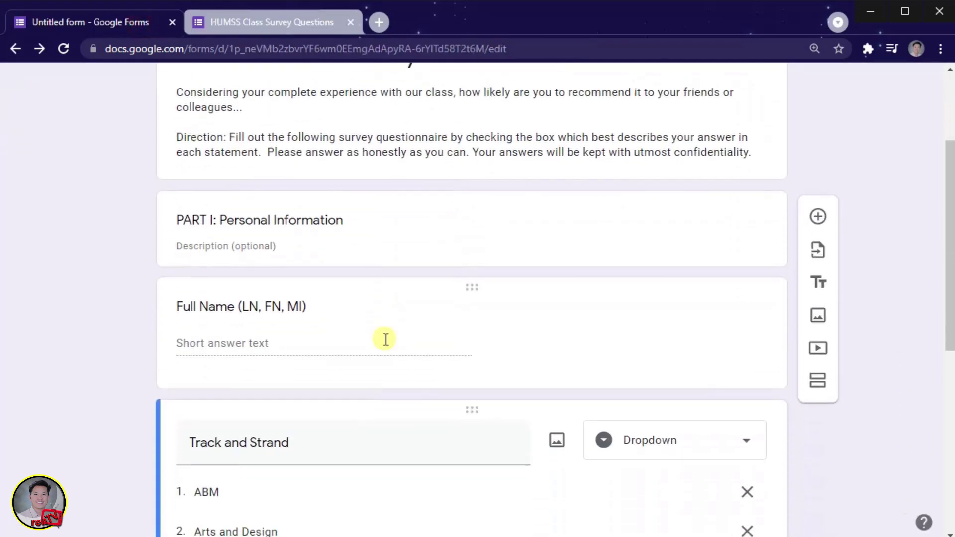
left_click(371, 247)
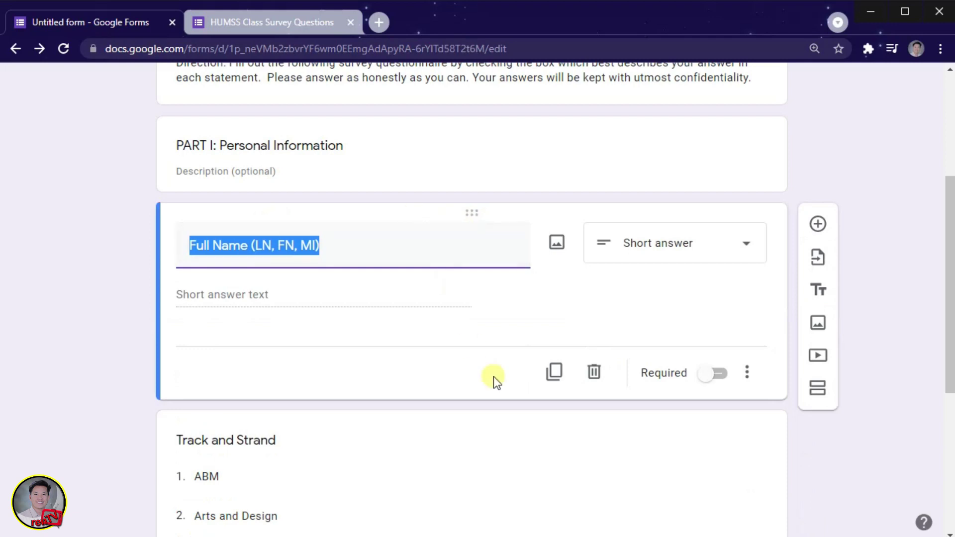
left_click(710, 374)
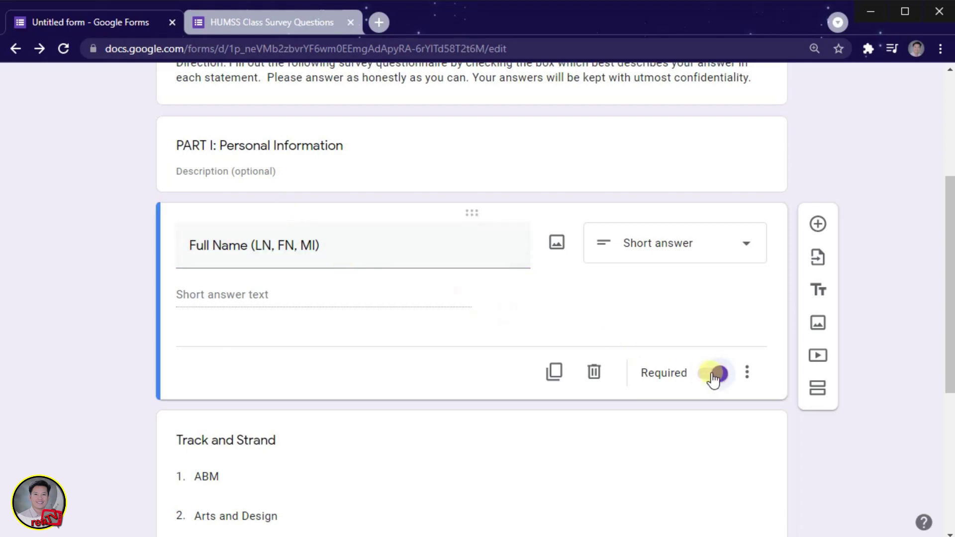
scroll(693, 397, "down", 6)
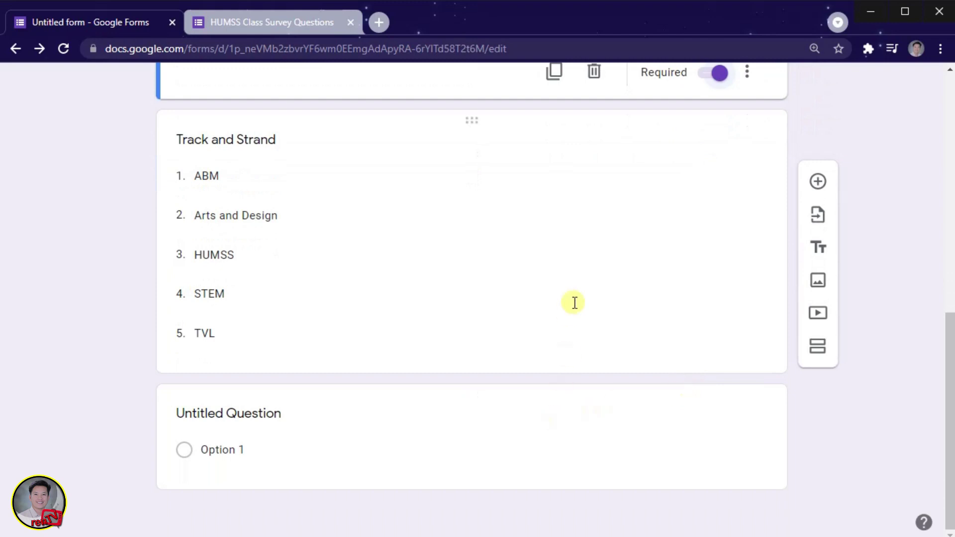
left_click(575, 302)
left_click(716, 381)
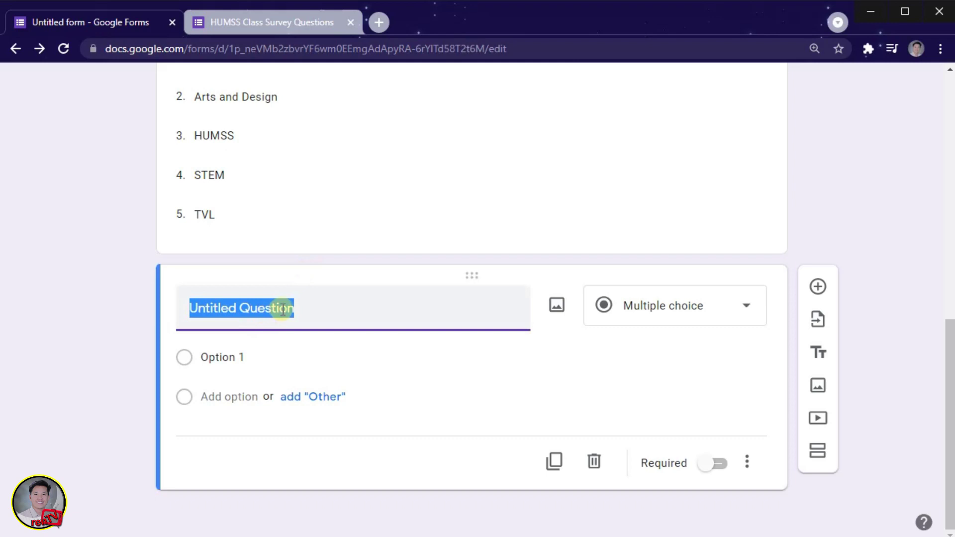
Title the next question 'Grade' with choices 11 and 12, remove Other, and make it required.
type("Grade")
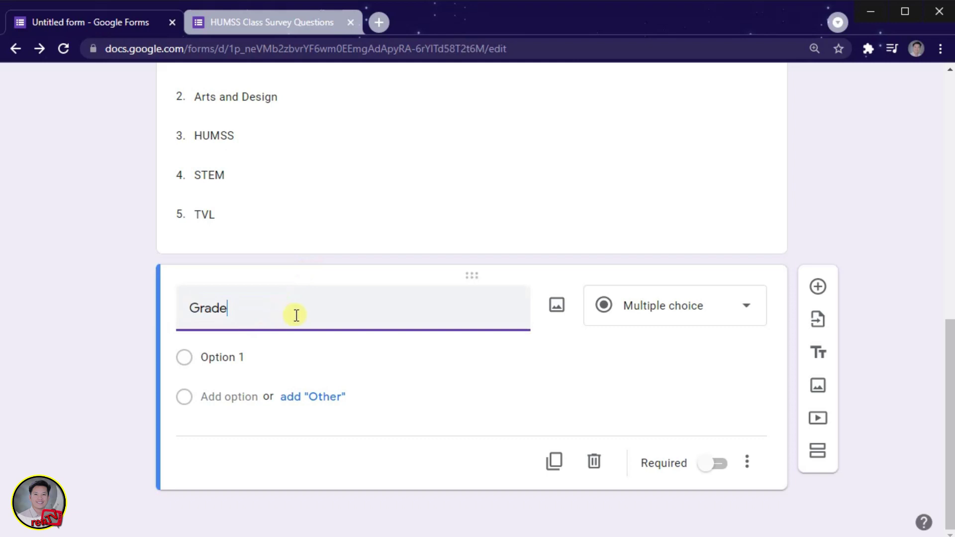
left_click(745, 308)
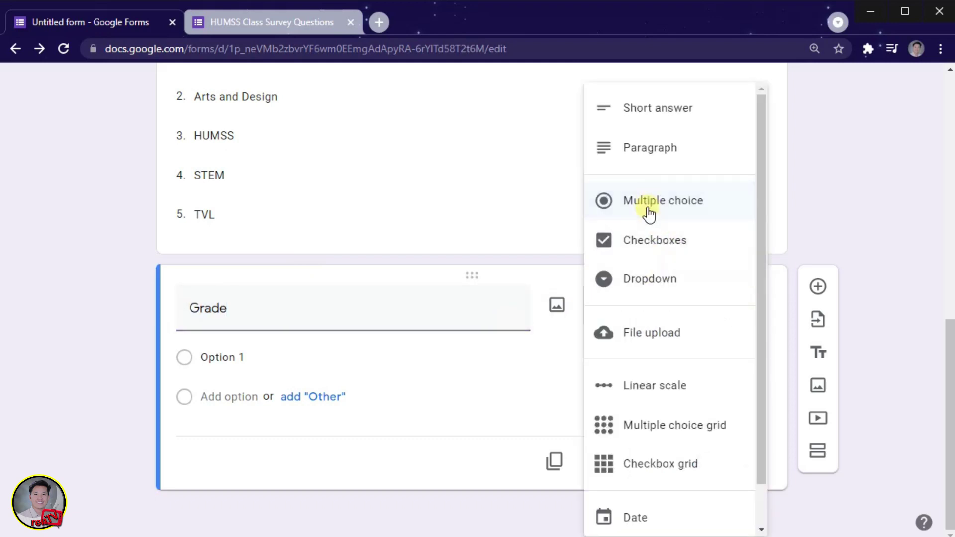
left_click(237, 357)
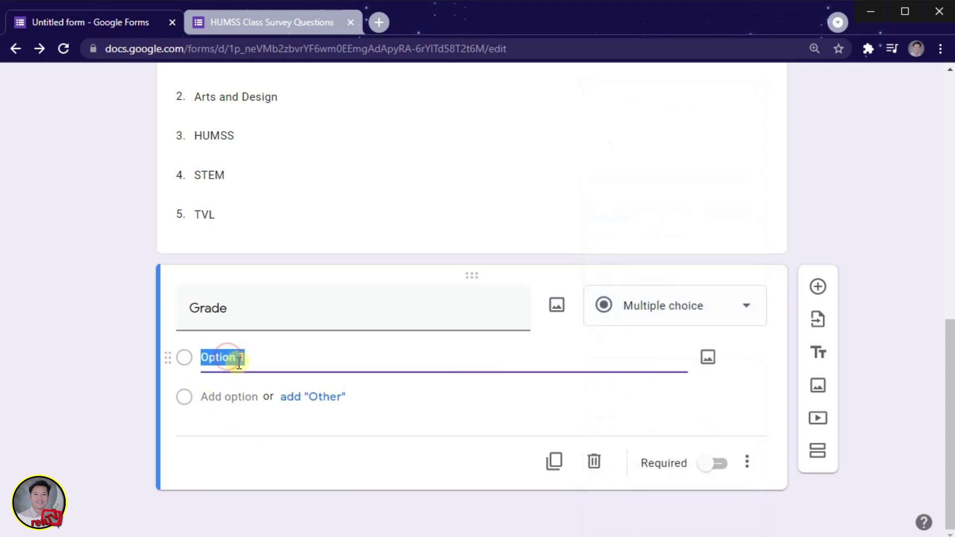
type("11")
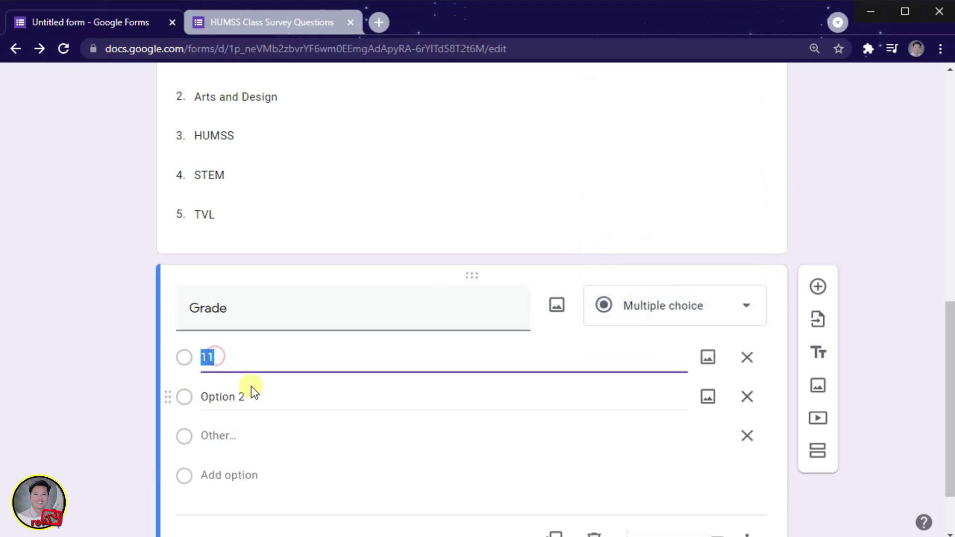
left_click(247, 396)
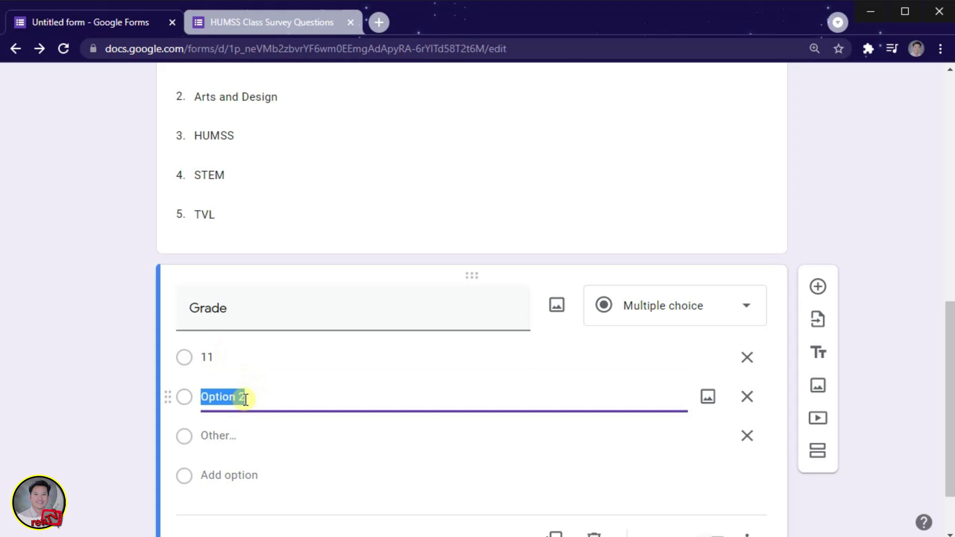
type("12")
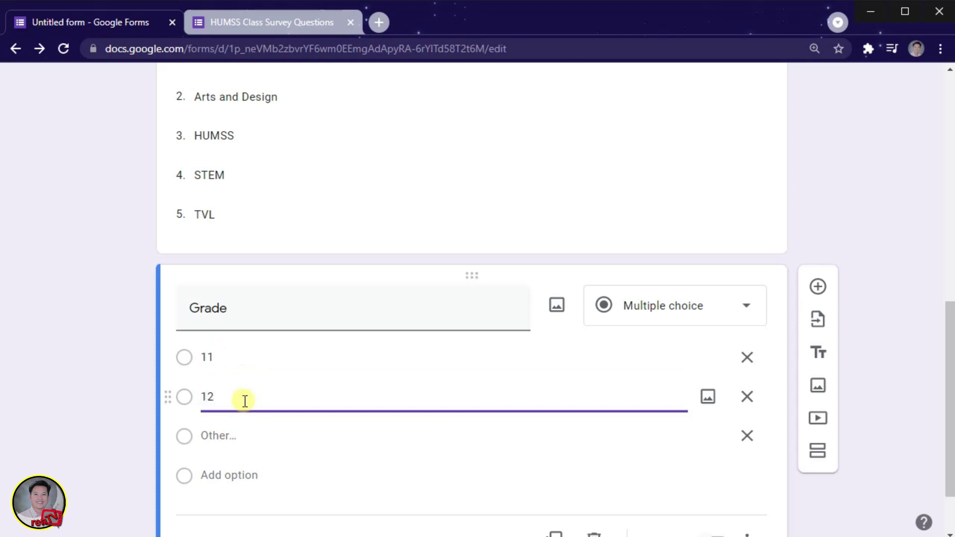
left_click(745, 440)
left_click(136, 390)
key("alt+Tab")
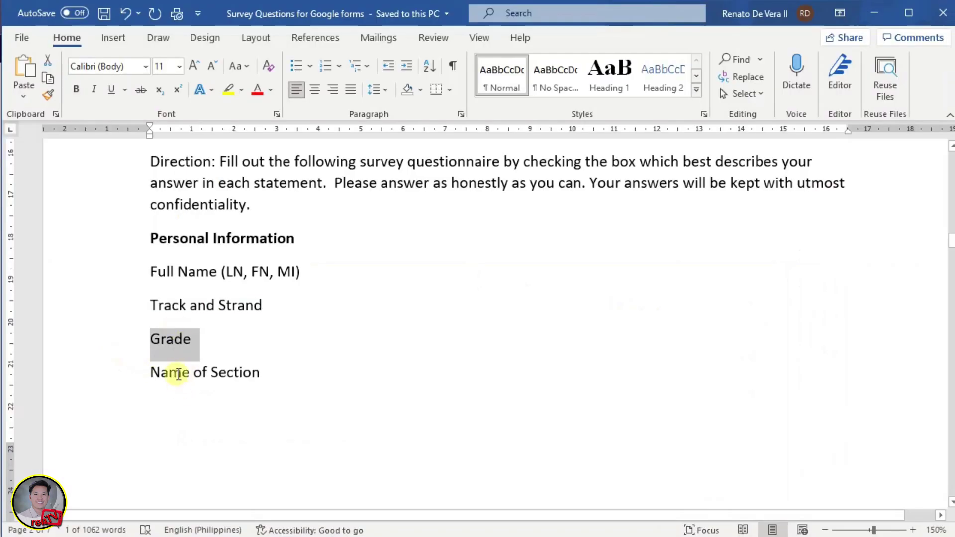
key("alt+Tab")
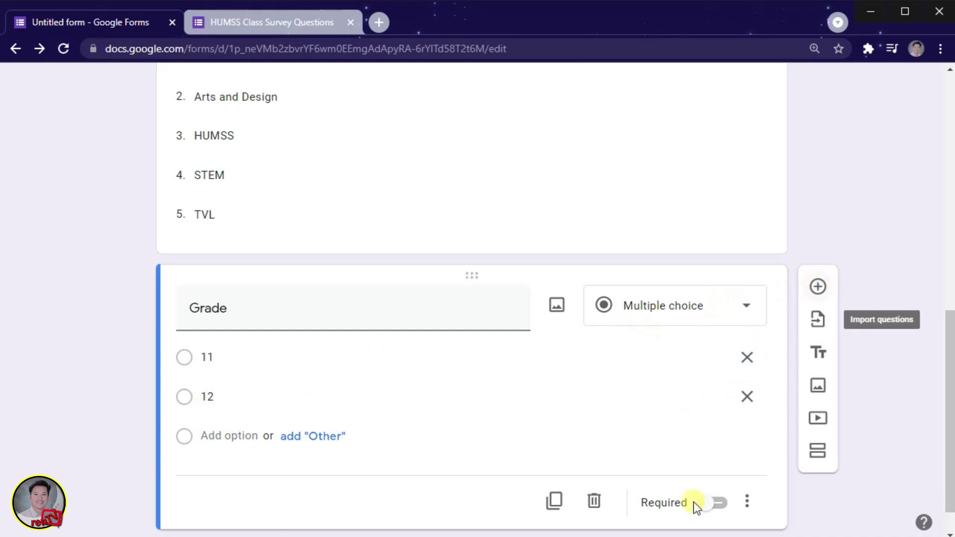
left_click(714, 503)
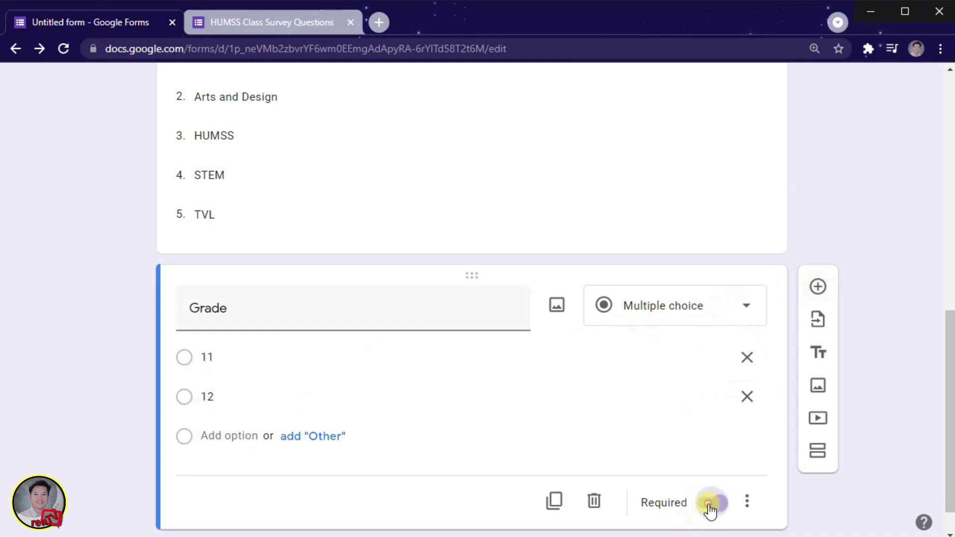
Add a required short-answer 'Name of Section' question below Grade, followed by a title block.
left_click(817, 291)
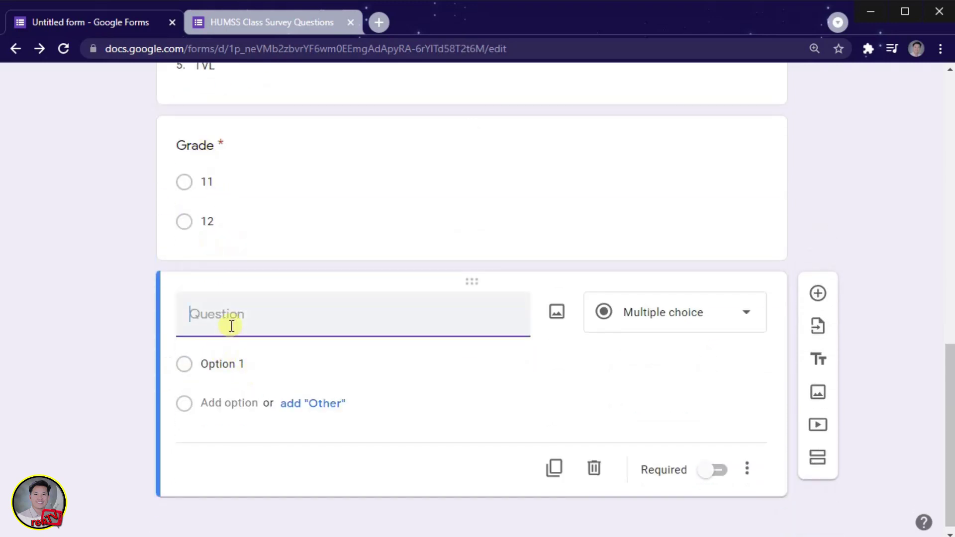
key("alt+Tab")
left_click_drag(145, 373, 248, 373)
key("ctrl+c")
key("alt+Tab")
left_click(250, 324)
key("ctrl+v")
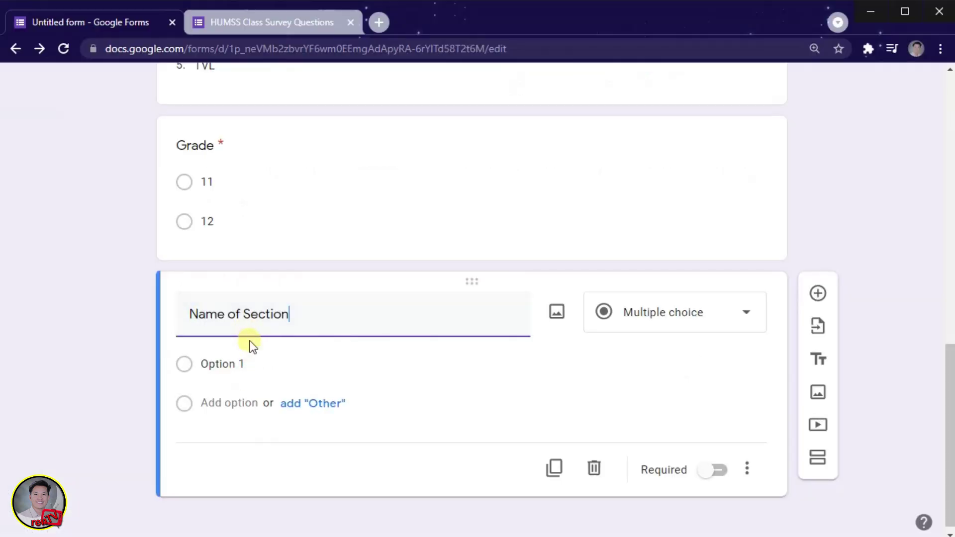
left_click(95, 338)
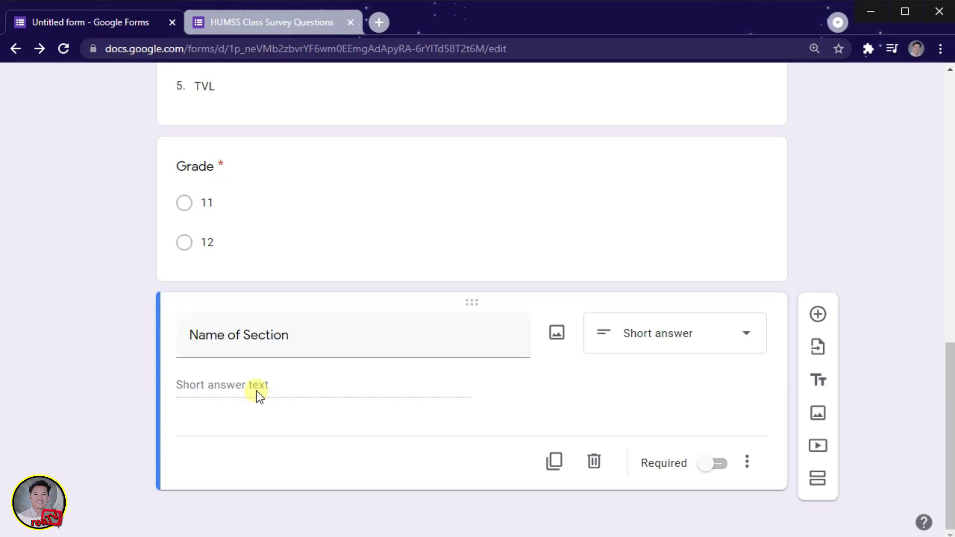
left_click(709, 468)
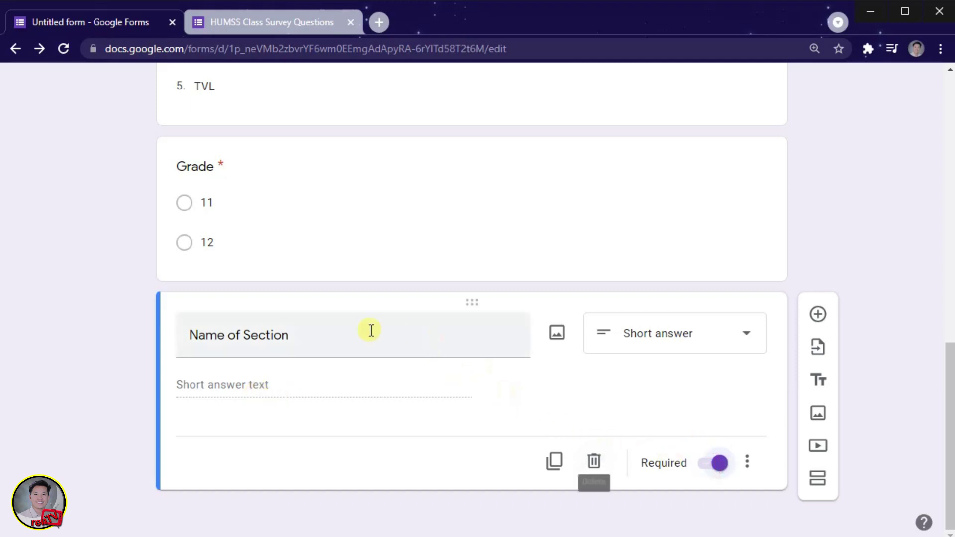
left_click(818, 381)
Paste the class-recommendation sentence from Word into the new title block.
key("alt+Tab")
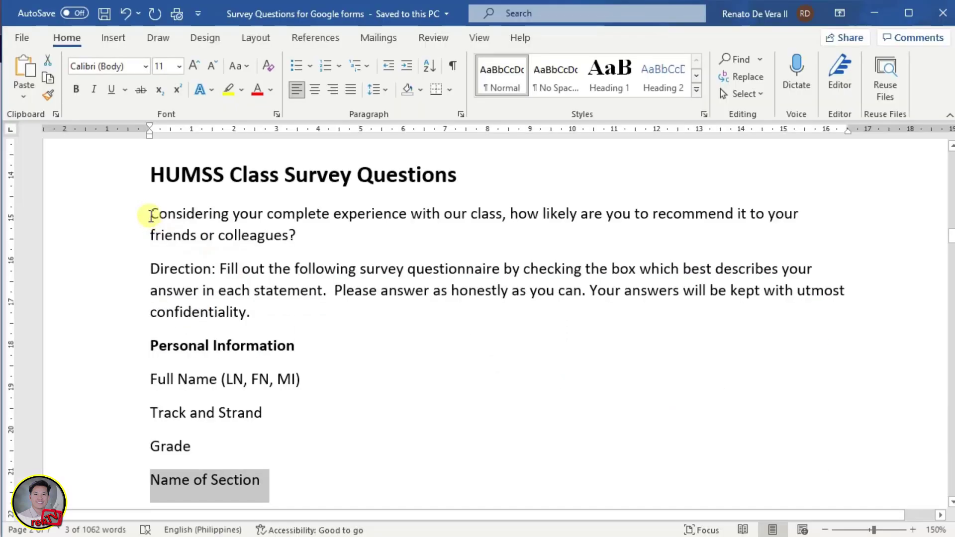
left_click_drag(150, 213, 299, 231)
key("ctrl+c")
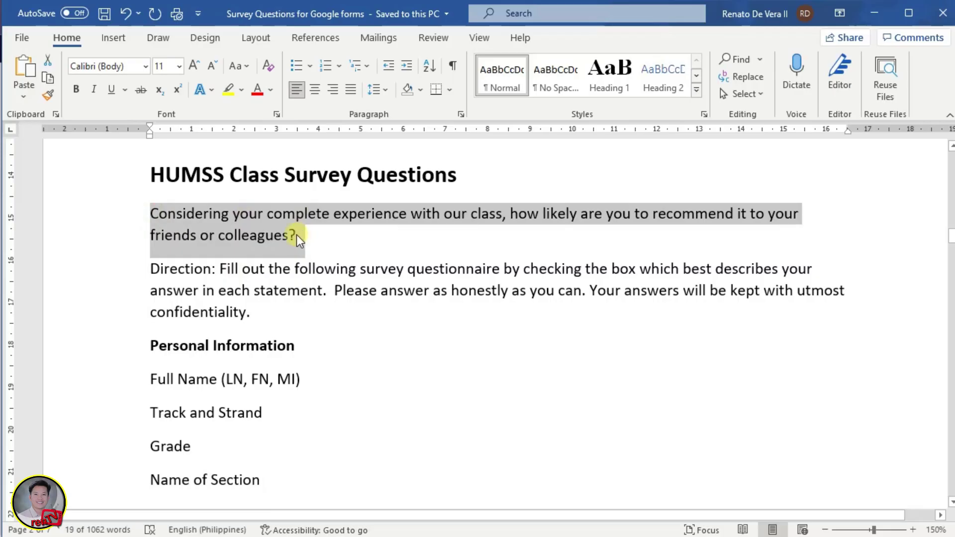
key("alt+Tab")
key("ctrl+v")
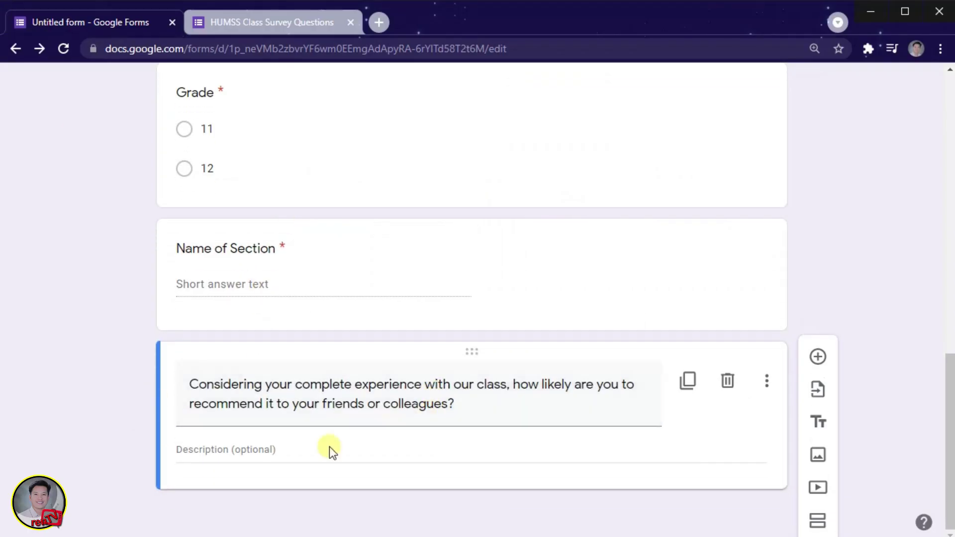
Add a multiple-choice question titled 'When did you enroll for this class?'.
left_click(818, 356)
key("alt+Tab")
left_click_drag(205, 200, 430, 200)
key("ctrl+c")
key("alt+Tab")
key("ctrl+v")
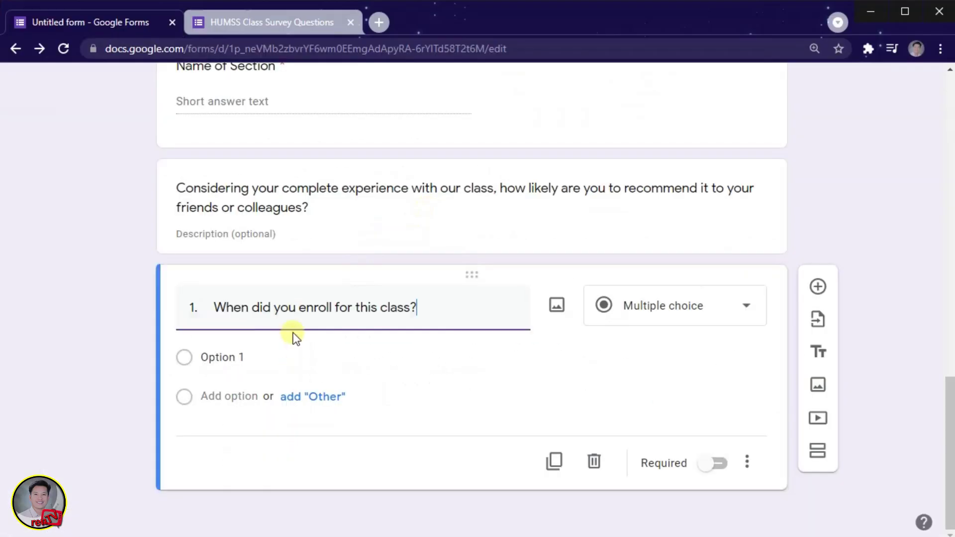
Enter the answer options 2021, 2020, 2019 and Before 2019.
left_click(239, 358)
type("2021")
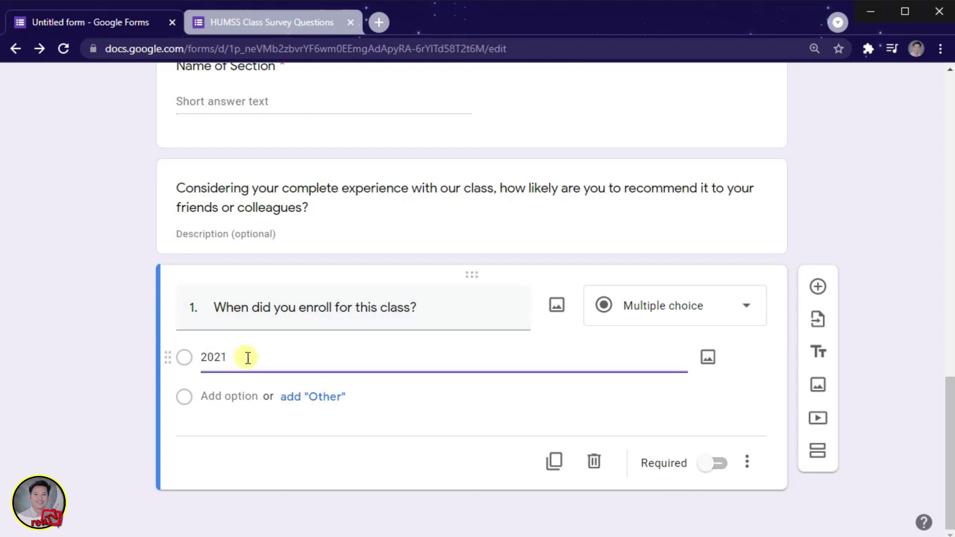
key("Return")
type("2020")
key("Return")
type("2019")
key("Return")
key("alt+Tab")
left_click_drag(223, 294, 298, 294)
key("ctrl+c")
key("alt+Tab")
key("ctrl+v")
Add an Other choice and a 'Haven't enrolled yet' option to the enrolment question.
scroll(240, 479, "down", 2)
left_click(294, 434)
key("alt+Tab")
left_click_drag(226, 315, 352, 316)
key("ctrl+c")
key("alt+Tab")
left_click(274, 406)
key("Return")
key("ctrl+v")
left_click(106, 400)
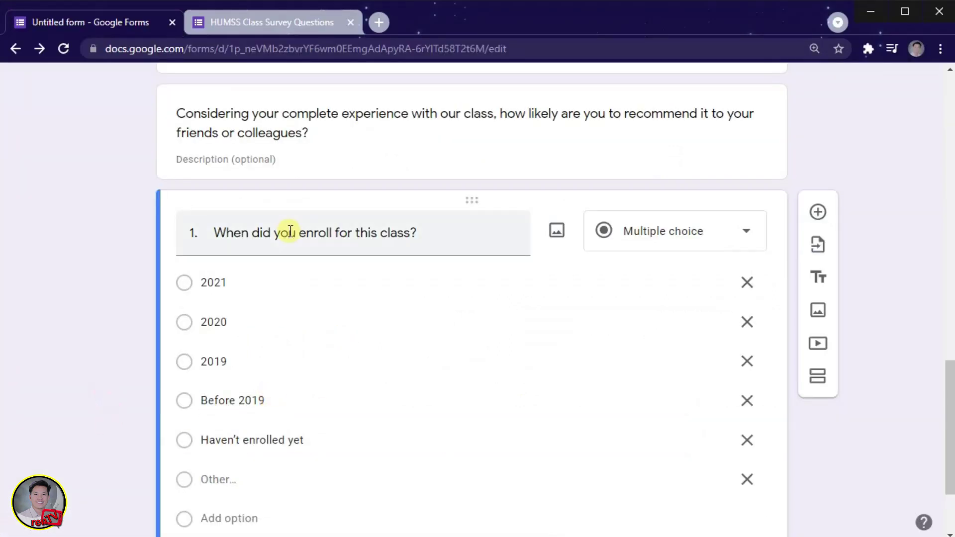
scroll(497, 320, "up", 15)
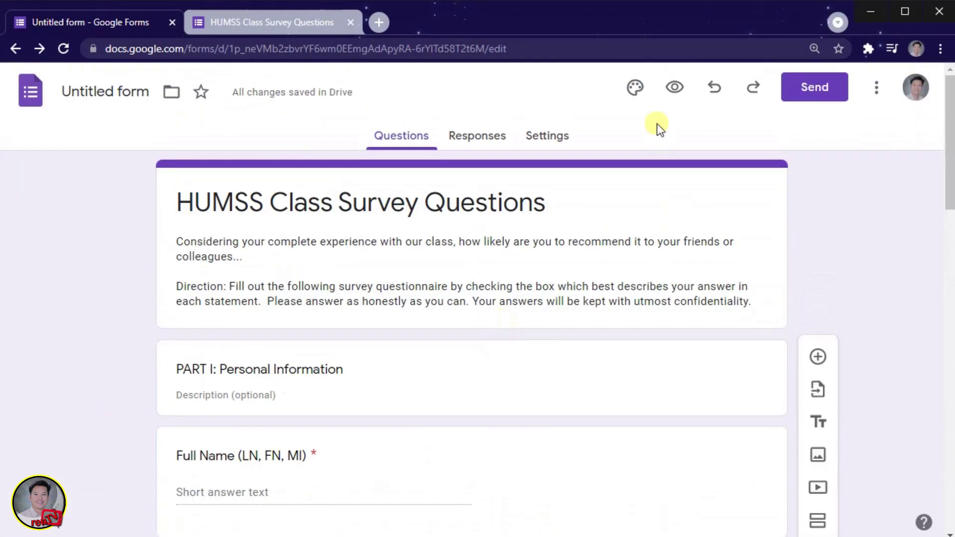
Open and reload the survey preview, choosing HUMSS as the Track and Strand.
left_click(264, 22)
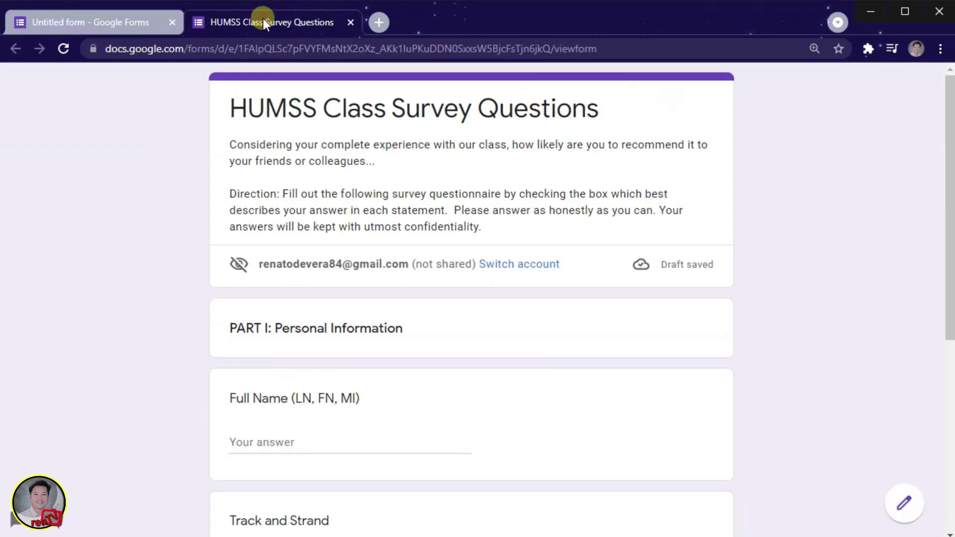
left_click(61, 49)
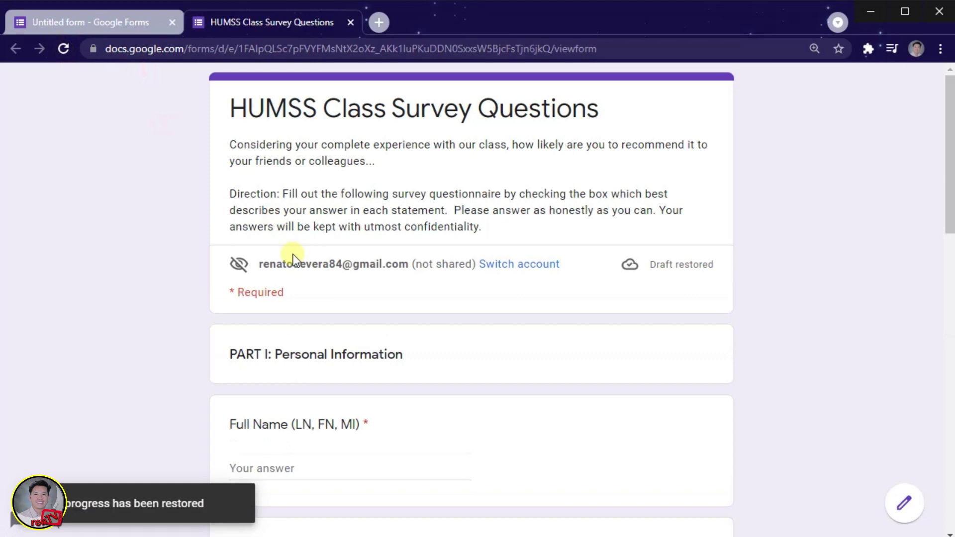
scroll(278, 264, "down", 3)
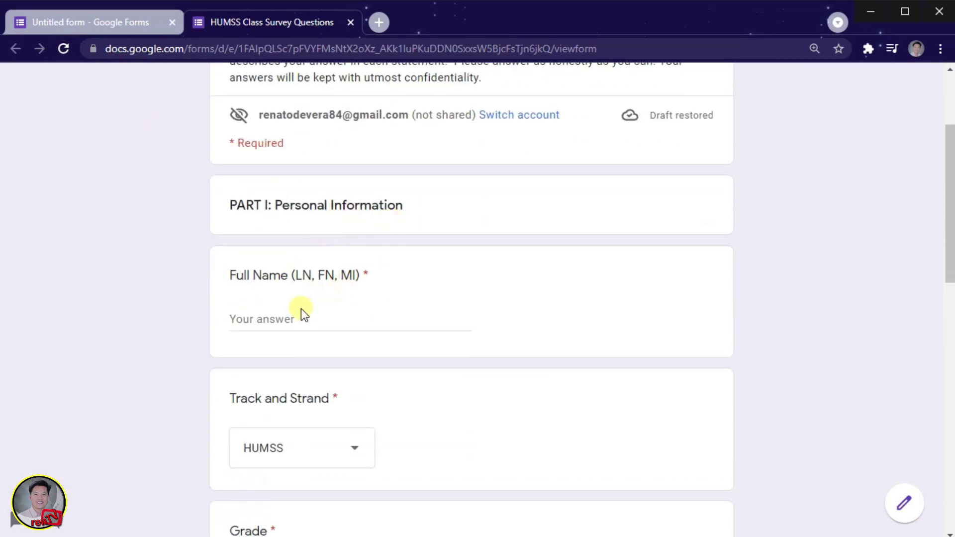
scroll(301, 308, "down", 3)
left_click(368, 314)
left_click(365, 313)
Answer Grade with 11, then close the preview to return to the editor.
scroll(395, 303, "down", 4)
left_click(238, 198)
scroll(298, 219, "down", 3)
left_click(273, 199)
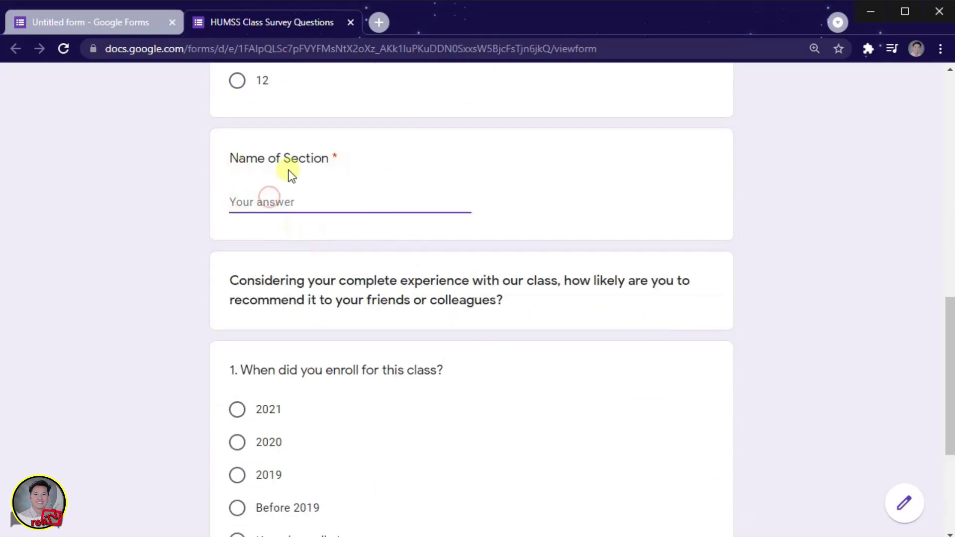
scroll(298, 219, "down", 3)
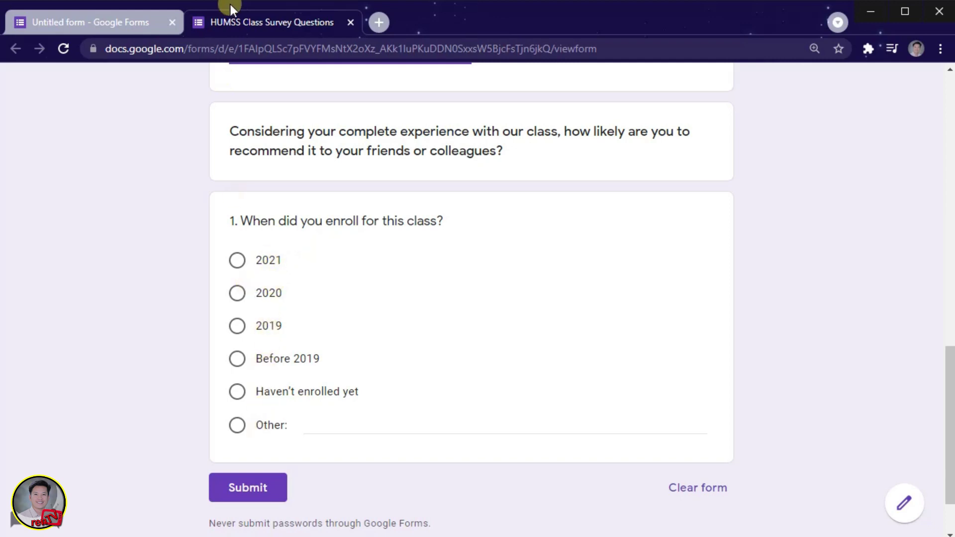
left_click(351, 22)
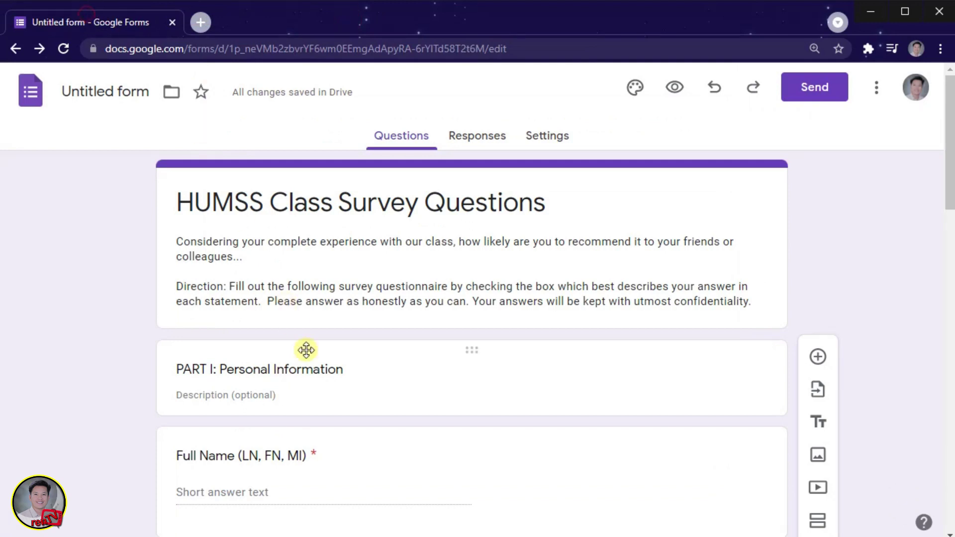
scroll(307, 348, "down", 4)
scroll(307, 353, "down", 12)
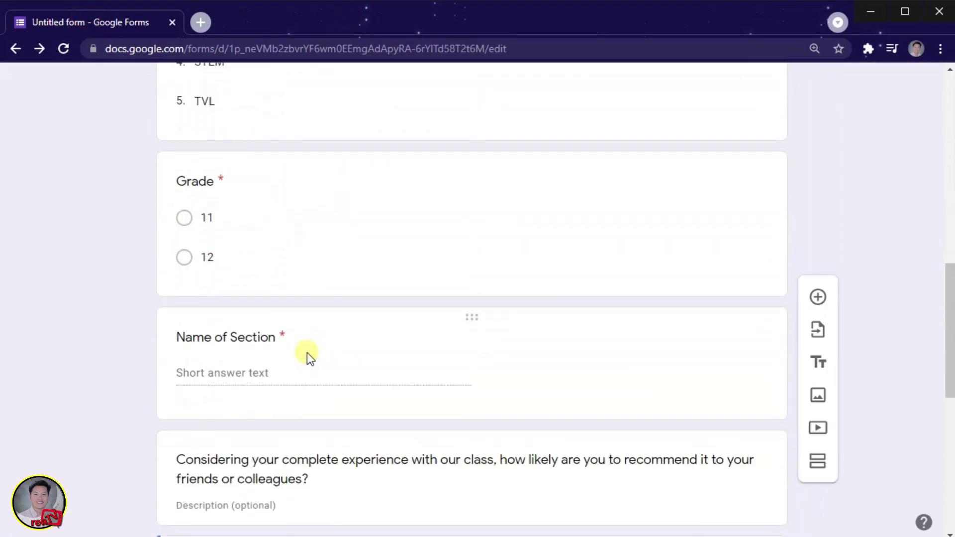
Add question 2 titled 'Please state what describes you the best…' from the Word text.
scroll(309, 353, "down", 6)
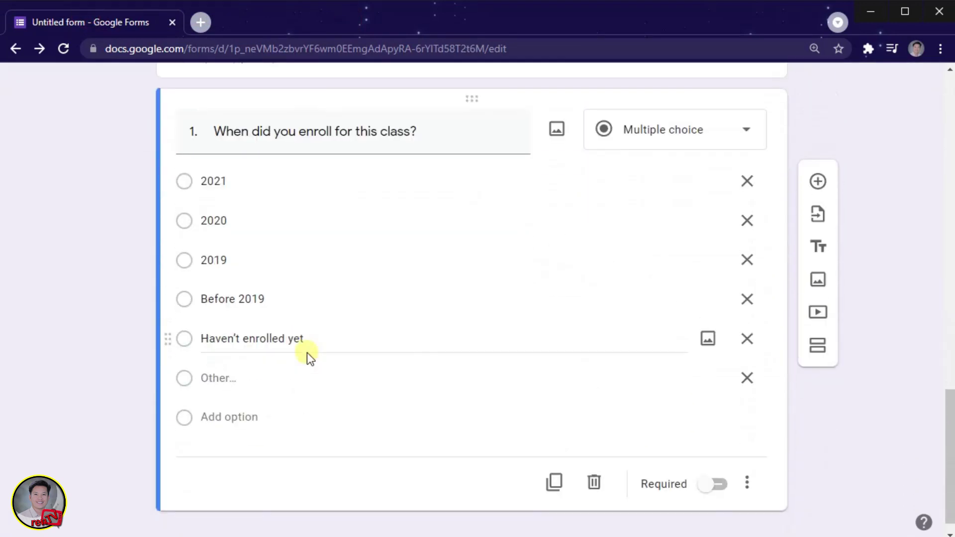
scroll(306, 353, "down", 1)
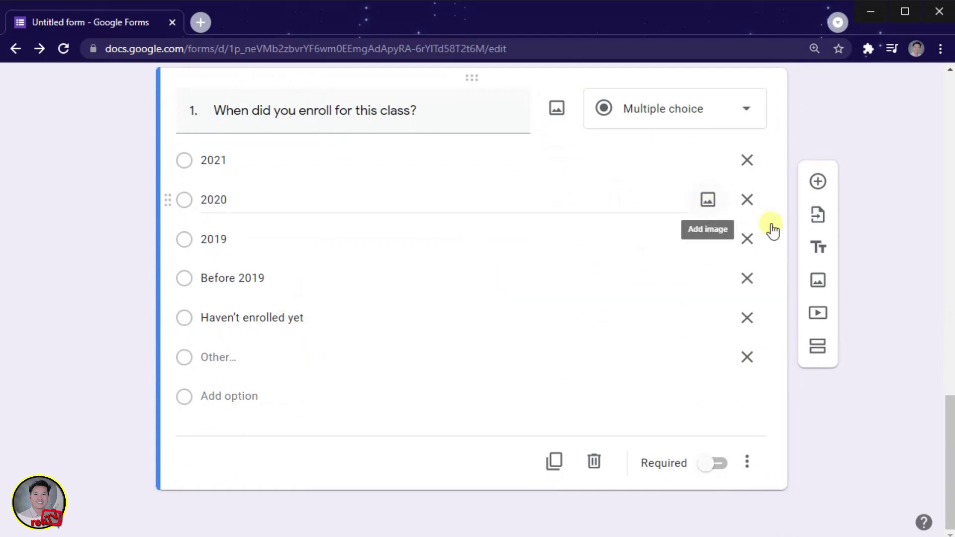
left_click(817, 182)
key("alt+Tab")
left_click_drag(237, 323, 586, 324)
key("ctrl+c")
key("alt+Tab")
key("ctrl+v")
Paste the answer list, removing the Other, Part-time matriculated and Graduate options.
key("alt+Tab")
left_click_drag(224, 346, 367, 464)
key("ctrl+c")
key("alt+Tab")
left_click(249, 357)
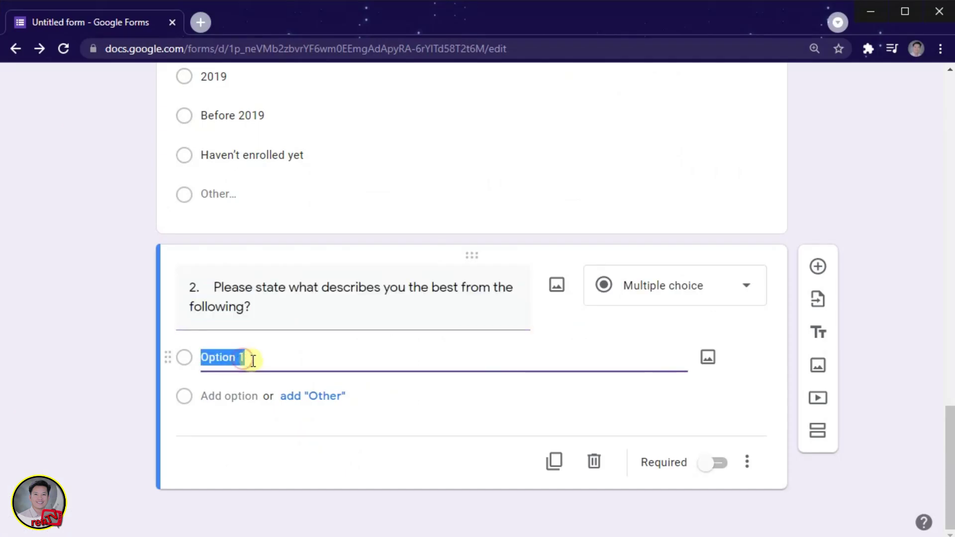
key("ctrl+v")
scroll(326, 431, "down", 2)
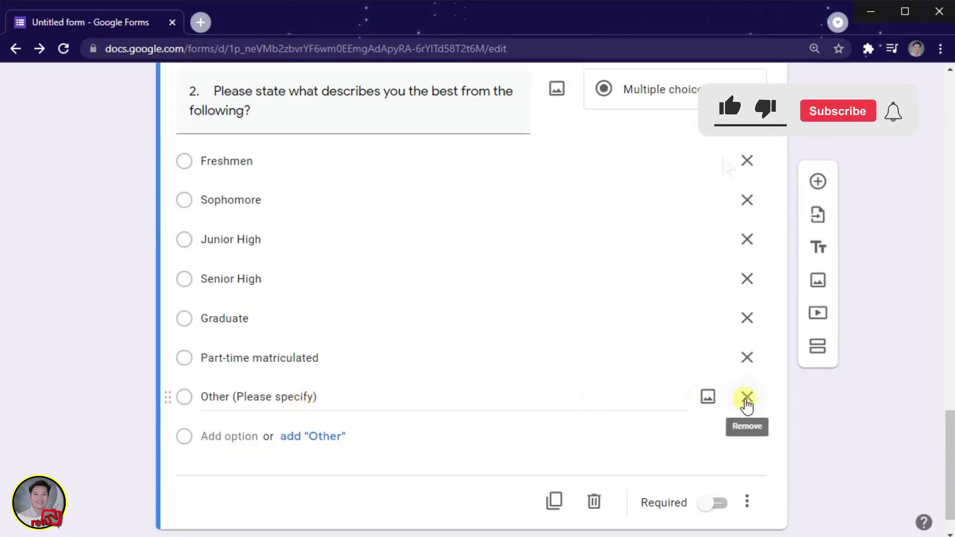
left_click(747, 397)
left_click(747, 357)
left_click(747, 356)
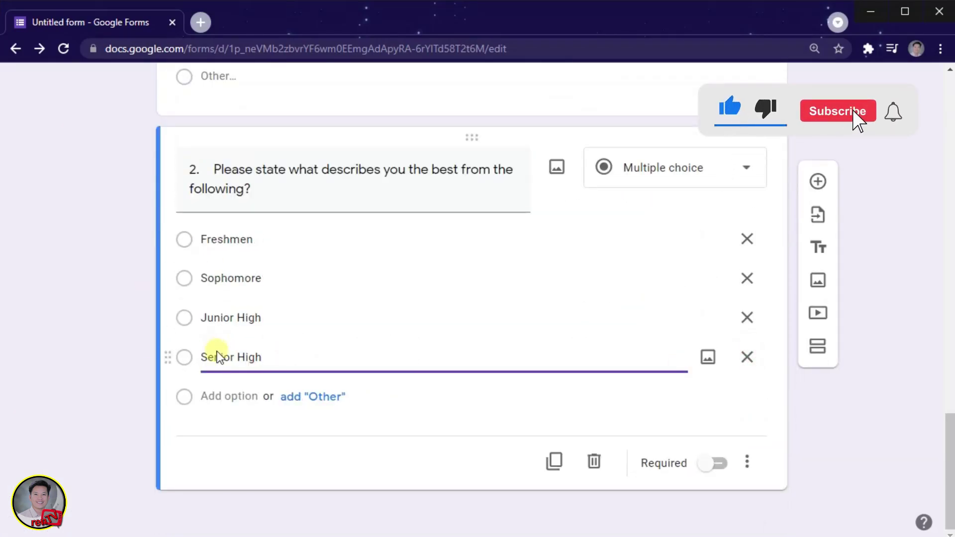
Make both question 2 and question 1 required.
left_click(712, 463)
scroll(702, 447, "up", 6)
left_click(696, 437)
left_click(718, 431)
scroll(328, 383, "down", 4)
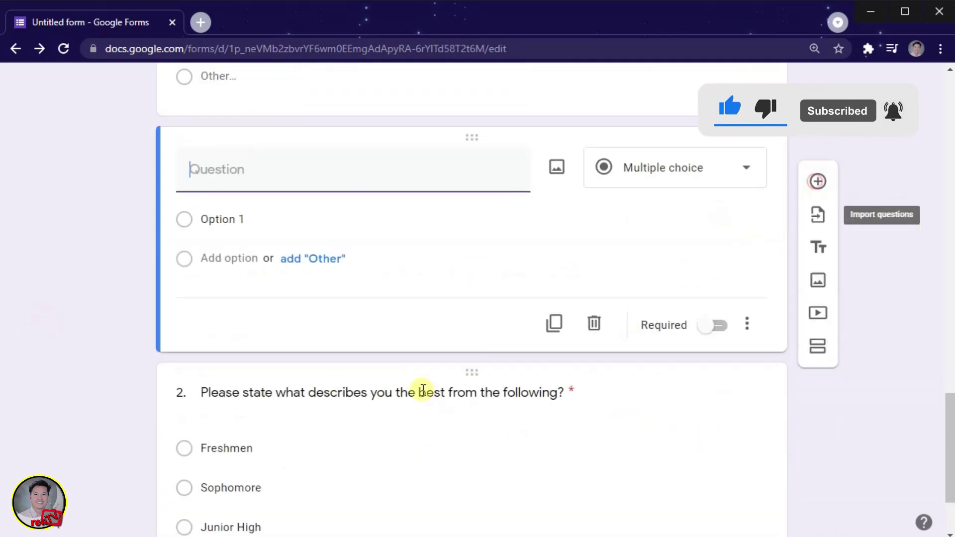
Paste question 3's satisfaction wording from Word as the new question title, capitalizing its first letter.
key("alt+Tab")
scroll(245, 241, "down", 1)
left_click(446, 241)
left_click_drag(475, 242, 244, 263)
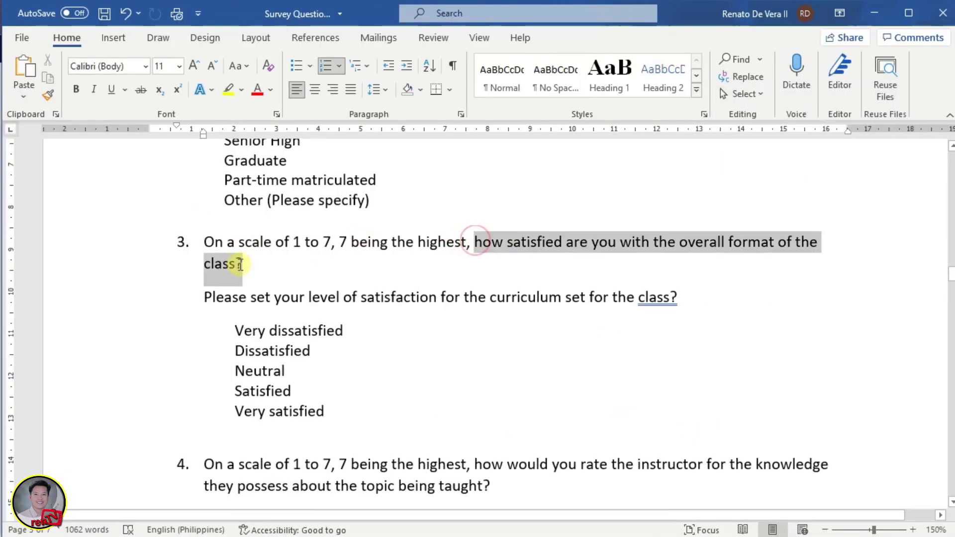
key("ctrl+c")
key("alt+Tab")
key("ctrl+v")
left_click(197, 261)
key("BackSpace")
type("H")
Make question 3's follow-up line the first row of the grid.
key("alt+Tab")
left_click_drag(205, 297, 681, 298)
key("ctrl+c")
key("alt+Tab")
left_click(348, 357)
key("ctrl+v")
Paste the five satisfaction answers from Word as the grid's five columns.
key("alt+Tab")
left_click_drag(234, 331, 324, 412)
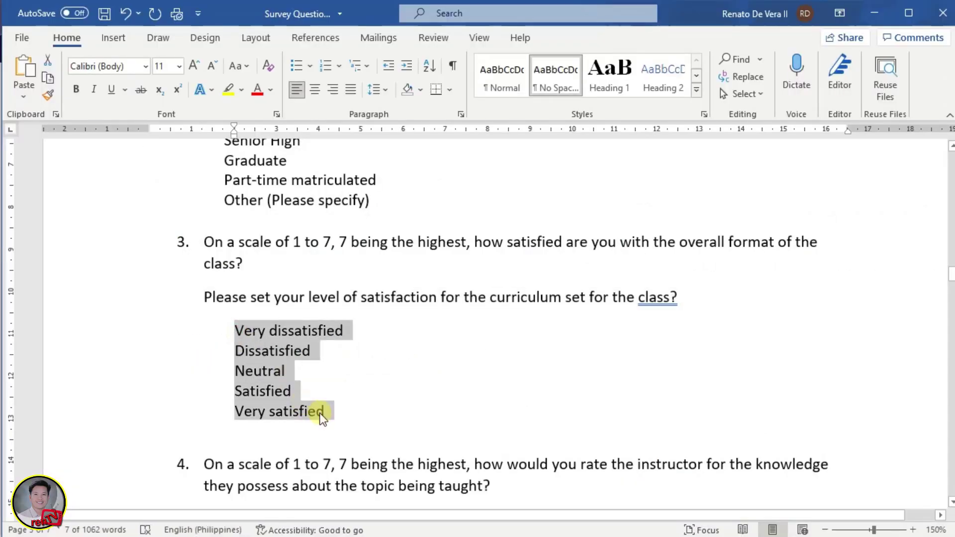
key("ctrl+c")
key("alt+Tab")
left_click(547, 356)
key("ctrl+v")
scroll(678, 445, "down", 3)
scroll(359, 362, "up", 2)
left_click(359, 362)
scroll(378, 378, "down", 2)
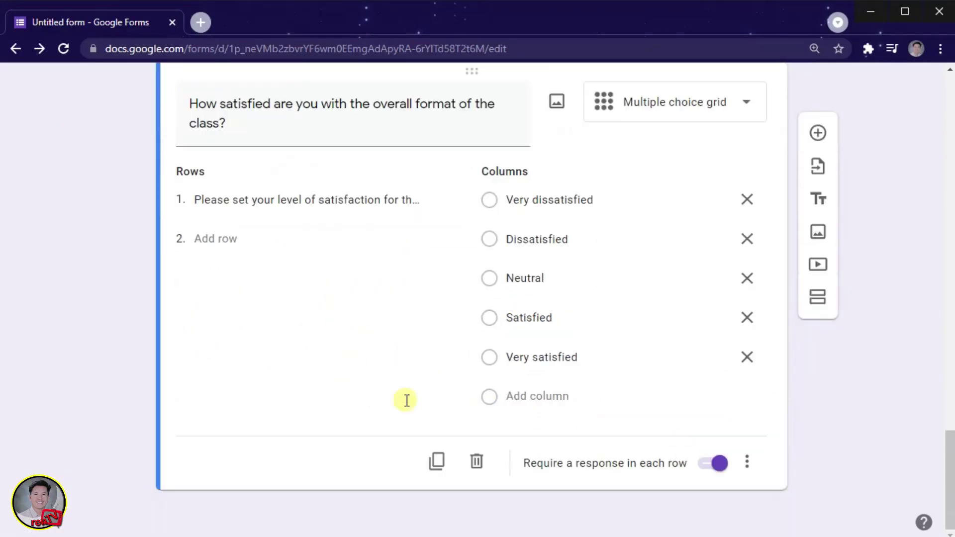
Duplicate the satisfaction grid and make question 4's helpfulness line the copy's first row.
left_click(434, 467)
key("alt+Tab")
scroll(405, 257, "down", 3)
left_click_drag(199, 304, 551, 304)
key("ctrl+c")
key("alt+Tab")
left_click(308, 380)
key("ctrl+v")
Replace the copy's columns with the five helpfulness ratings, removing leftover satisfaction columns.
left_click(524, 380)
key("ctrl+v")
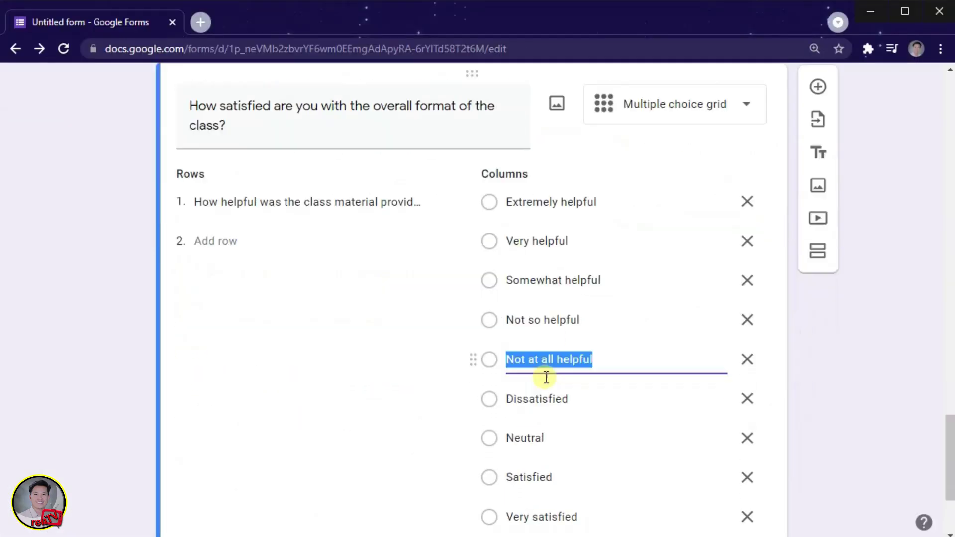
scroll(744, 378, "down", 1)
left_click(746, 350)
left_click(746, 349)
left_click(746, 349)
left_click(746, 349)
Duplicate the helpfulness grid and make question 5's wording its first row.
key("alt+Tab")
triple_click(213, 295)
key("ctrl+c")
key("alt+Tab")
left_click(436, 461)
left_click(399, 388)
key("ctrl+v")
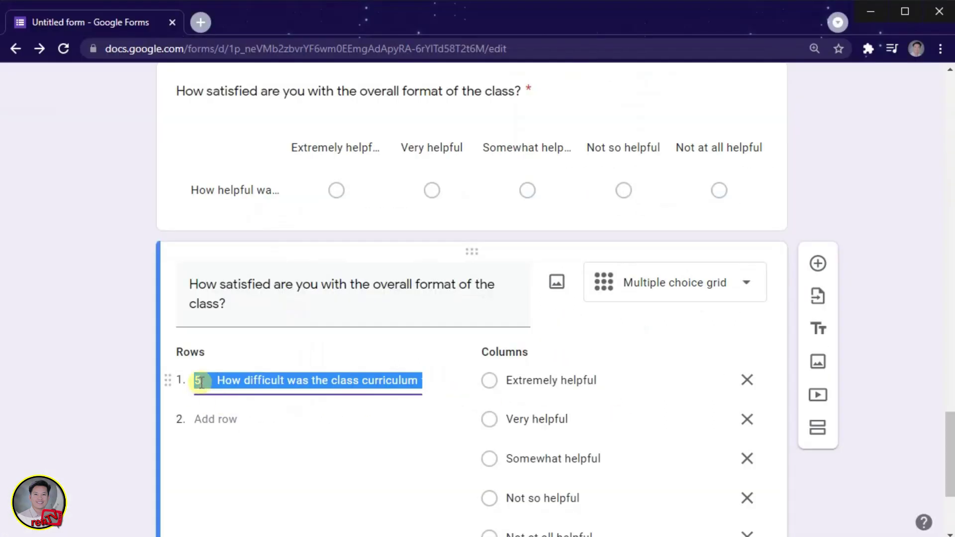
Replace that grid's columns with question 5's five difficulty ratings.
key("alt+Tab")
scroll(237, 337, "down", 1)
left_click_drag(234, 221, 296, 314)
key("ctrl+c")
key("alt+Tab")
left_click(747, 380)
left_click(747, 380)
left_click(747, 380)
key("ctrl+v")
left_click(222, 376)
Remove the stray '5.' prefix from the difficulty grid's first row.
scroll(249, 373, "up", 8)
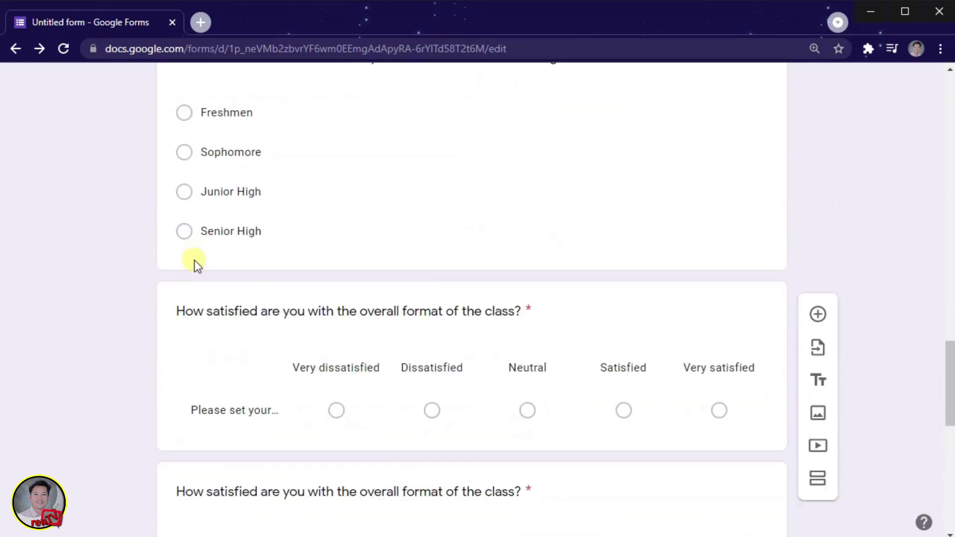
scroll(193, 264, "down", 4)
left_click(244, 227)
scroll(234, 258, "down", 7)
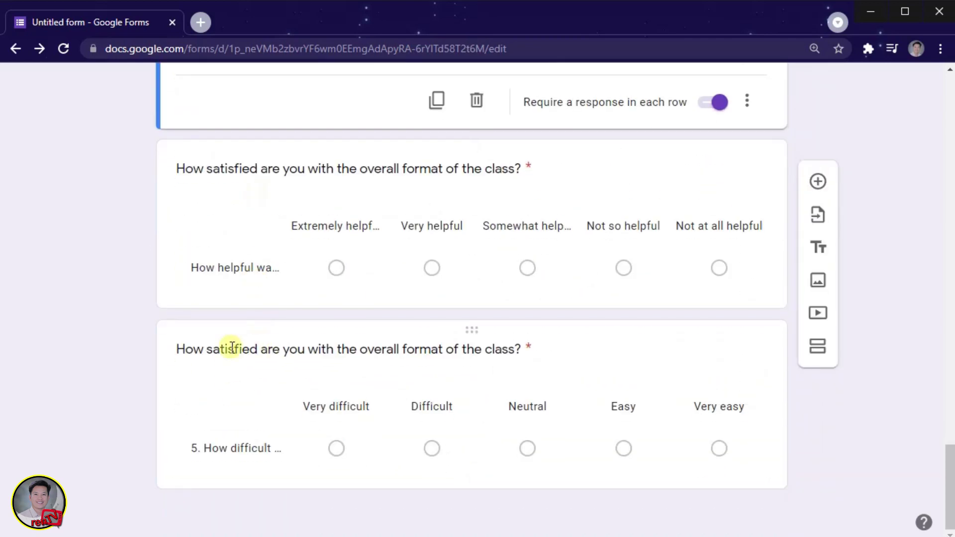
left_click(245, 449)
left_click(219, 198)
key("BackSpace")
key("BackSpace")
key("BackSpace")
Duplicate the difficulty grid and make question 6's wording its first row.
left_click(437, 459)
key("alt+Tab")
left_click_drag(209, 220, 595, 220)
key("ctrl+c")
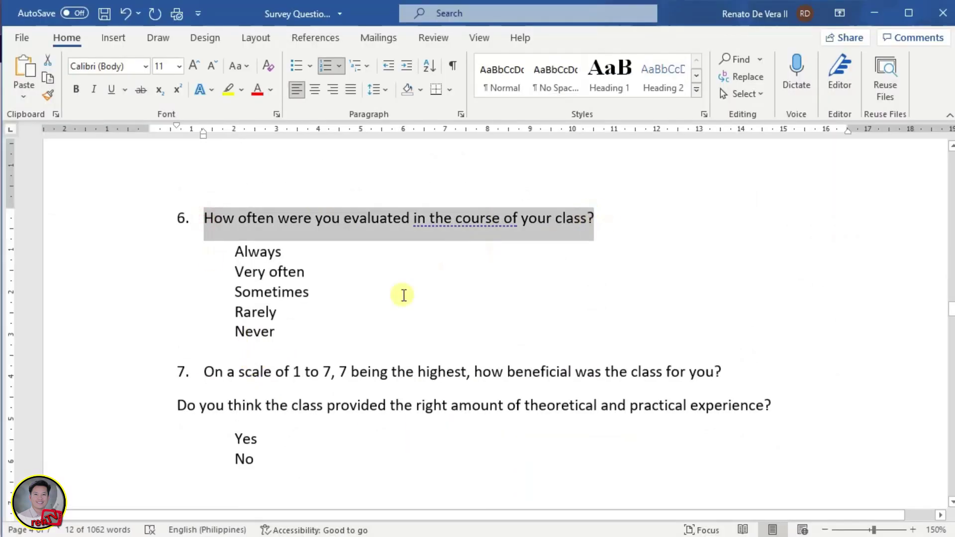
key("alt+Tab")
left_click(305, 383)
key("ctrl+v")
Paste question 6's frequency answers, Always through Never, as the grid's columns.
key("alt+Tab")
left_click_drag(235, 251, 275, 332)
key("ctrl+c")
key("alt+Tab")
left_click(747, 380)
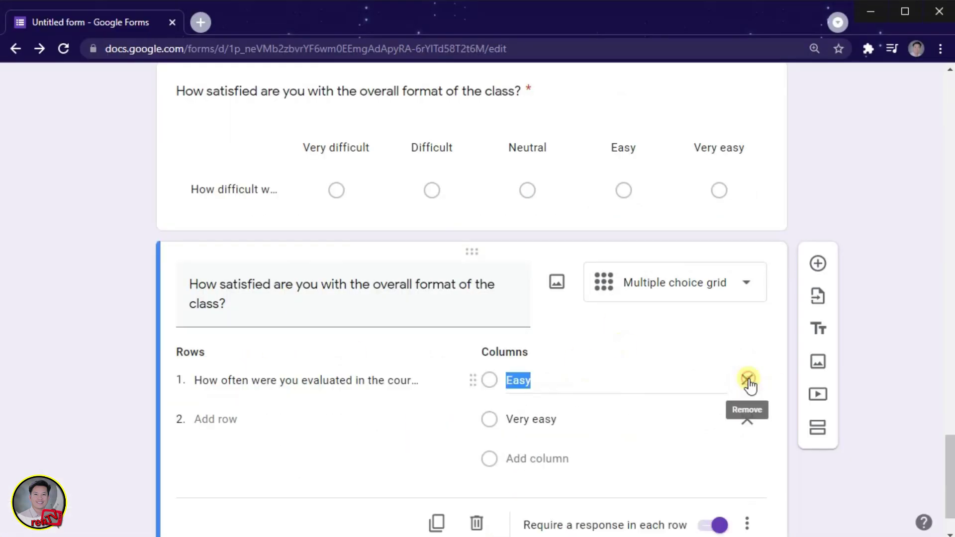
scroll(385, 401, "down", 4)
key("ctrl+v")
Set question 7's follow-up line as the grid's row with Yes and No as columns.
key("alt+Tab")
scroll(301, 331, "down", 3)
left_click_drag(177, 297, 774, 299)
key("ctrl+c")
key("alt+Tab")
left_click(277, 379)
key("ctrl+v")
key("alt+Tab")
left_click_drag(234, 330, 258, 351)
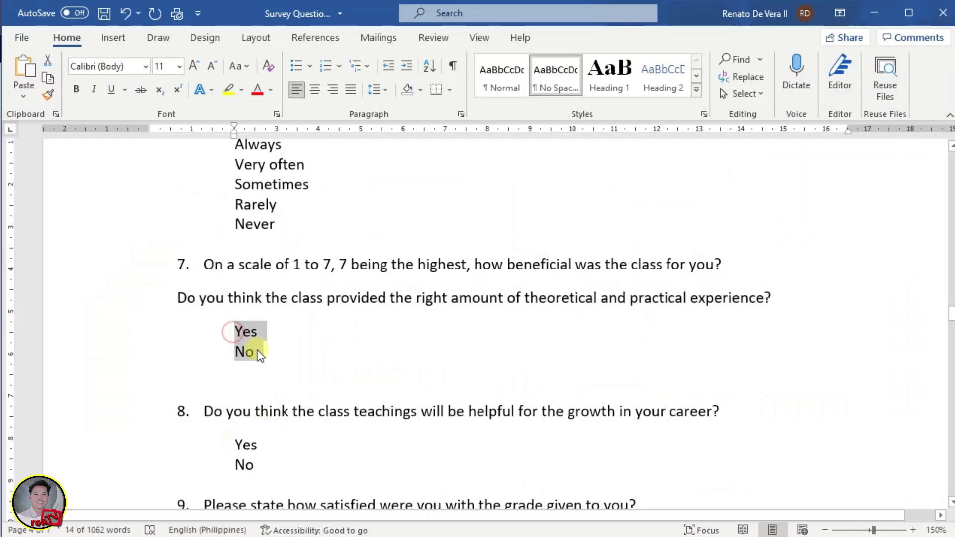
key("ctrl+c")
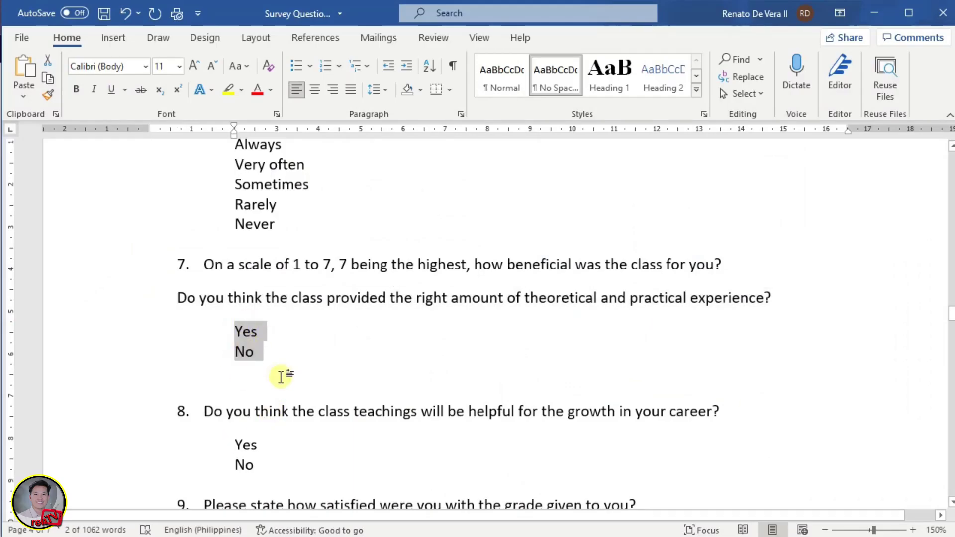
key("alt+Tab")
key("ctrl+v")
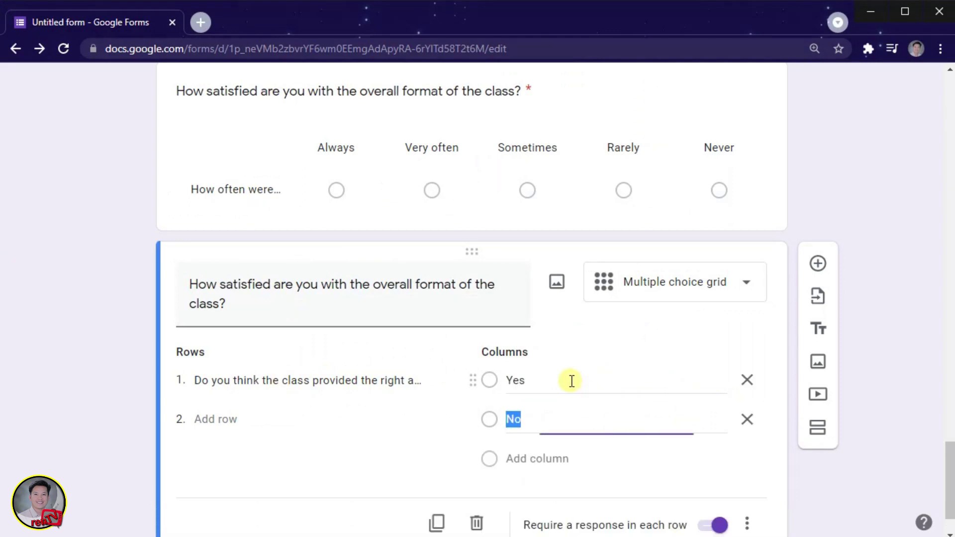
Add question 8's career-growth wording as the second row, without its '8.' prefix.
key("alt+Tab")
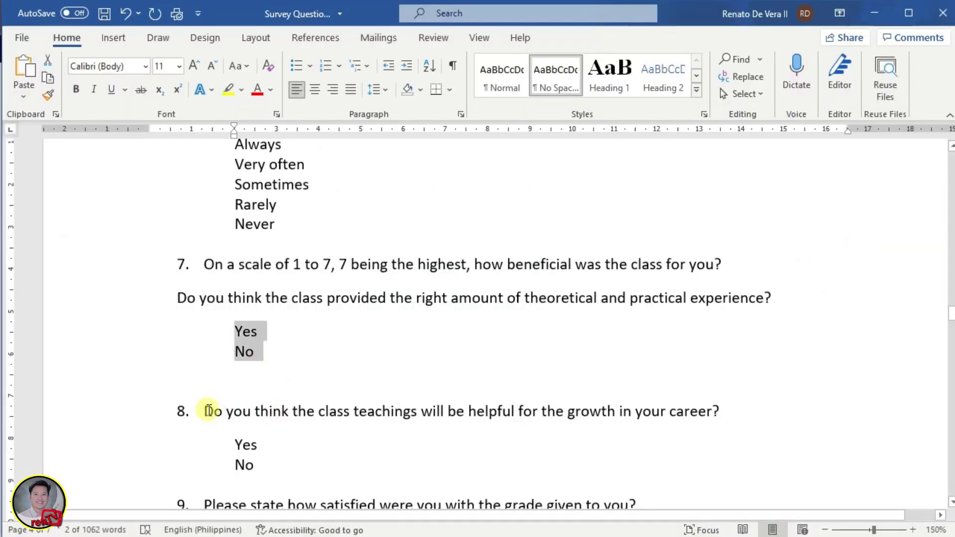
left_click_drag(204, 411, 712, 410)
key("alt+Tab")
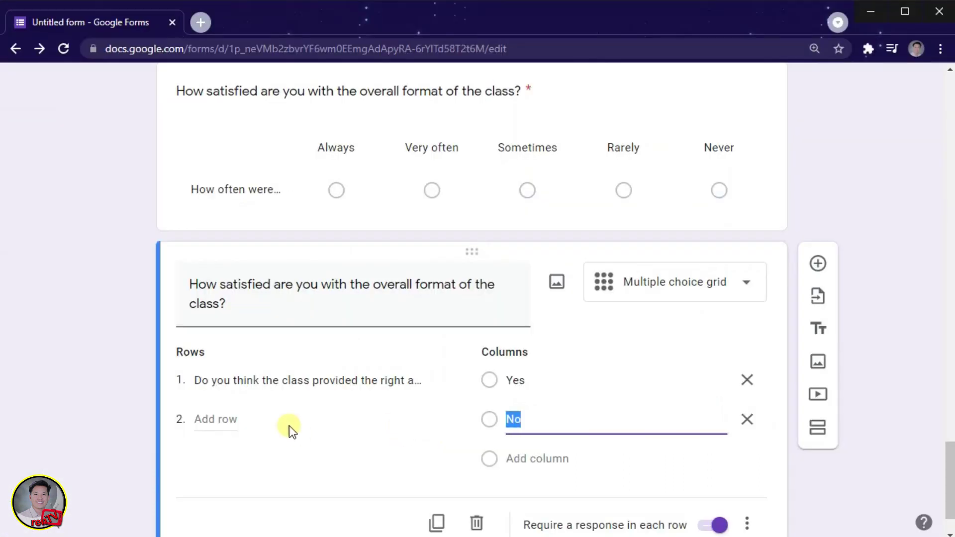
left_click(217, 418)
key("ctrl+v")
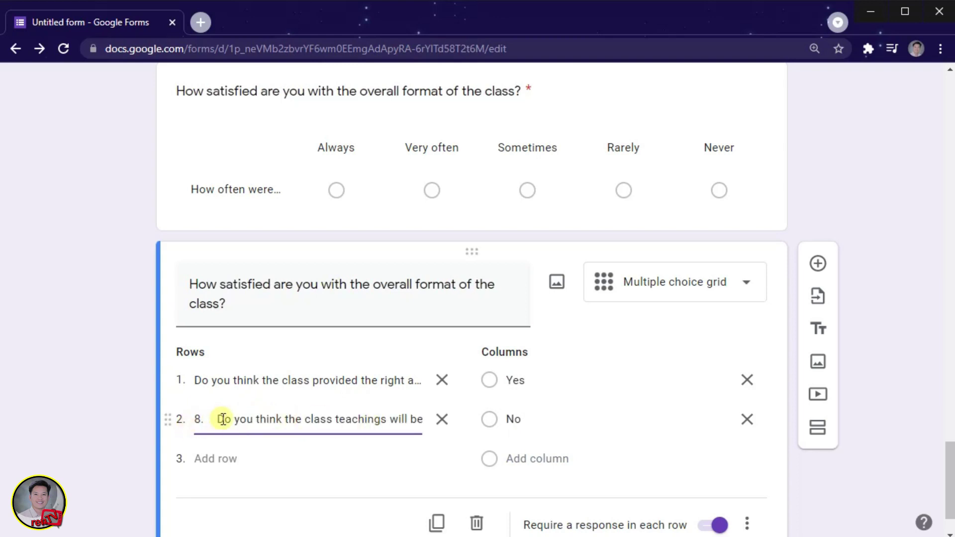
key("BackSpace")
key("BackSpace")
key("BackSpace")
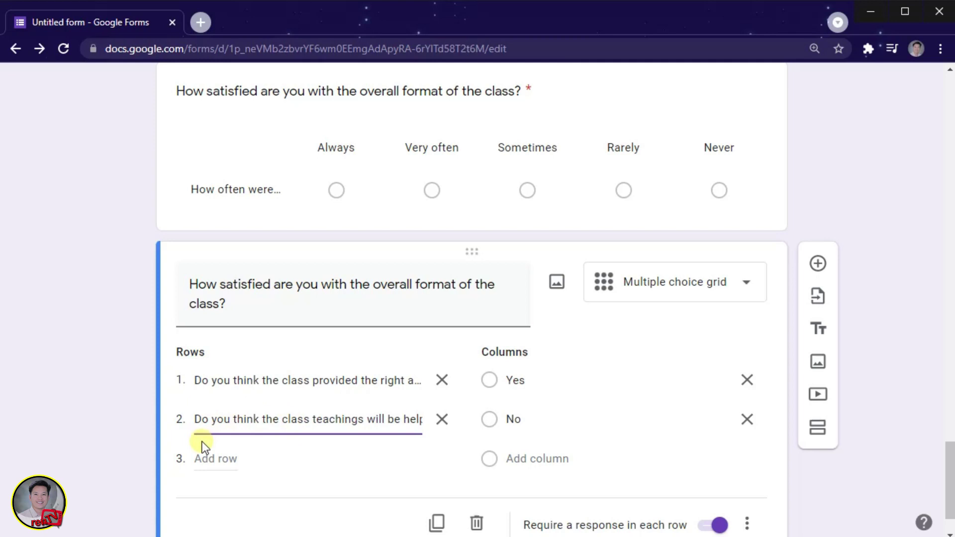
Copy question 9's text from Word and duplicate the Yes/No grid question.
key("alt+Tab")
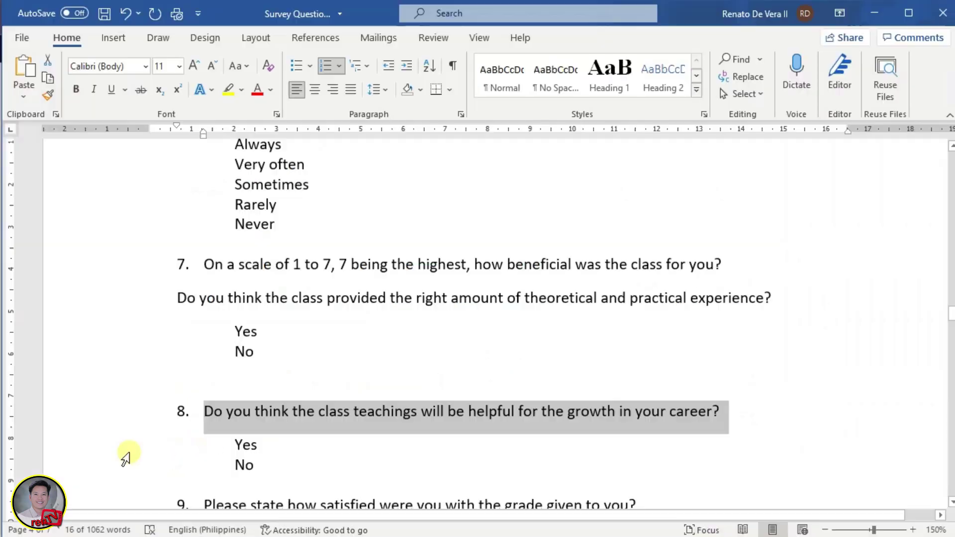
scroll(244, 445, "down", 3)
scroll(252, 451, "down", 2)
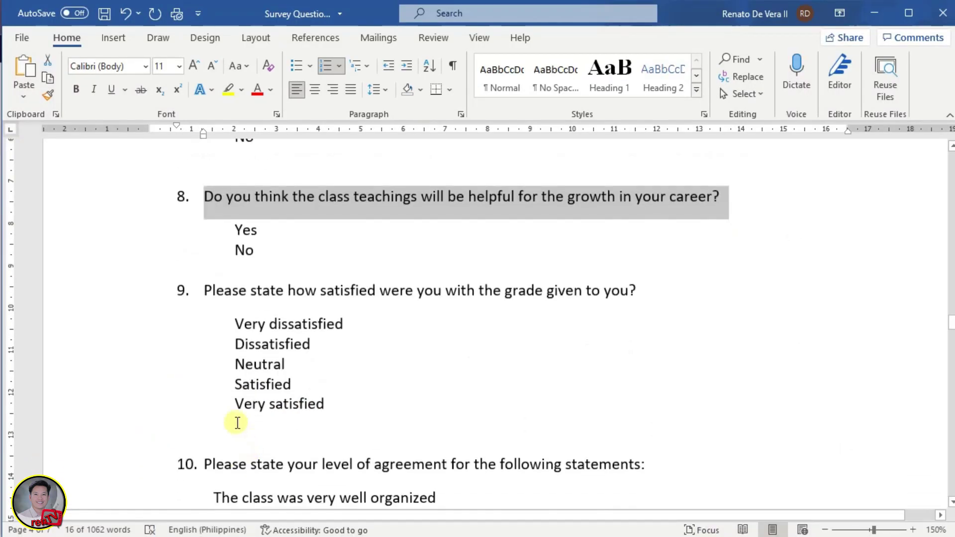
left_click_drag(205, 290, 632, 290)
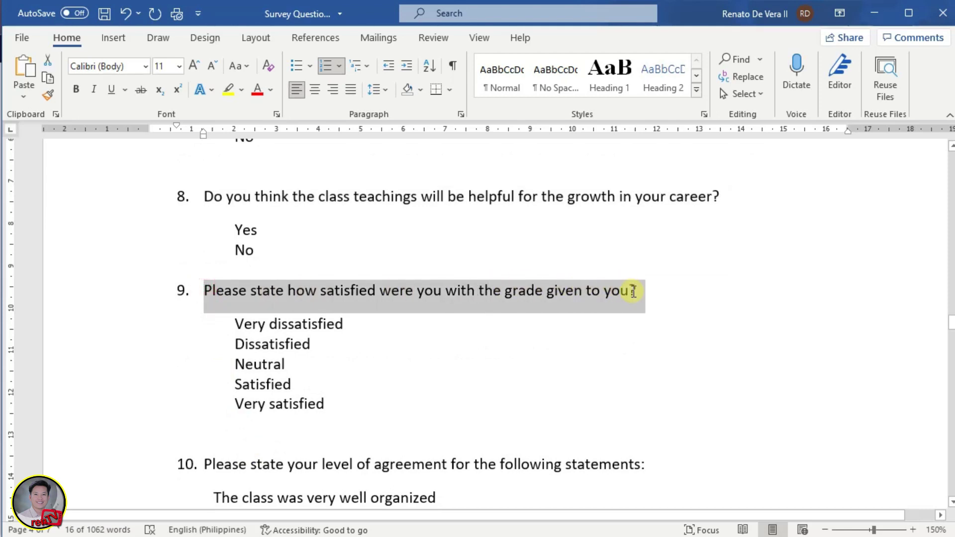
key("alt+Tab")
left_click(437, 459)
scroll(512, 392, "down", 5)
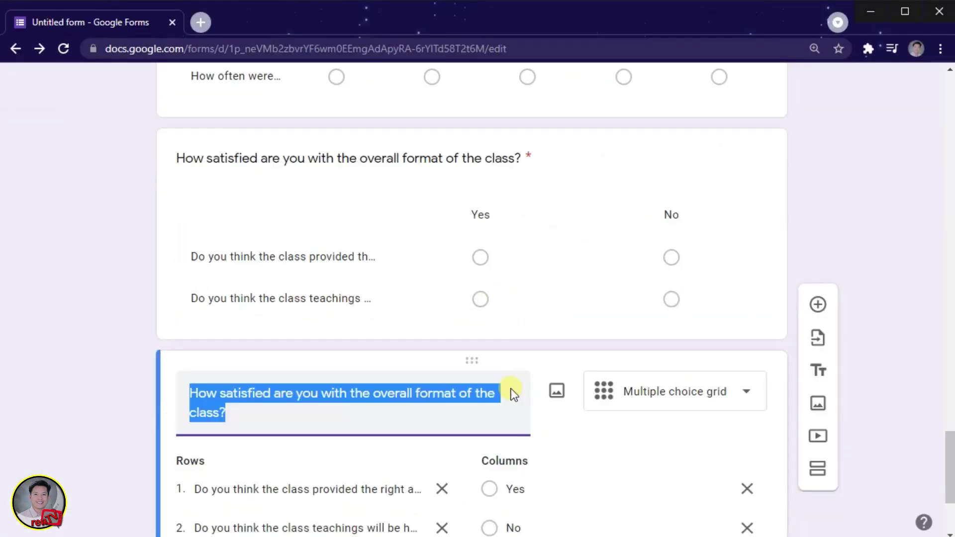
Fill the copied grid with question 9 as its row and the five satisfaction levels as columns.
left_click(441, 356)
key("ctrl+v")
key("Delete")
key("Delete")
key("Delete")
key("alt+Tab")
left_click_drag(235, 215, 327, 297)
key("alt+Tab")
left_click(748, 318)
key("alt+Tab")
key("ctrl+c")
key("alt+Tab")
key("ctrl+v")
Add question 12 as a grid row and set the columns to the Strongly disagree–Strongly agree scale.
key("alt+Tab")
key("alt+Tab")
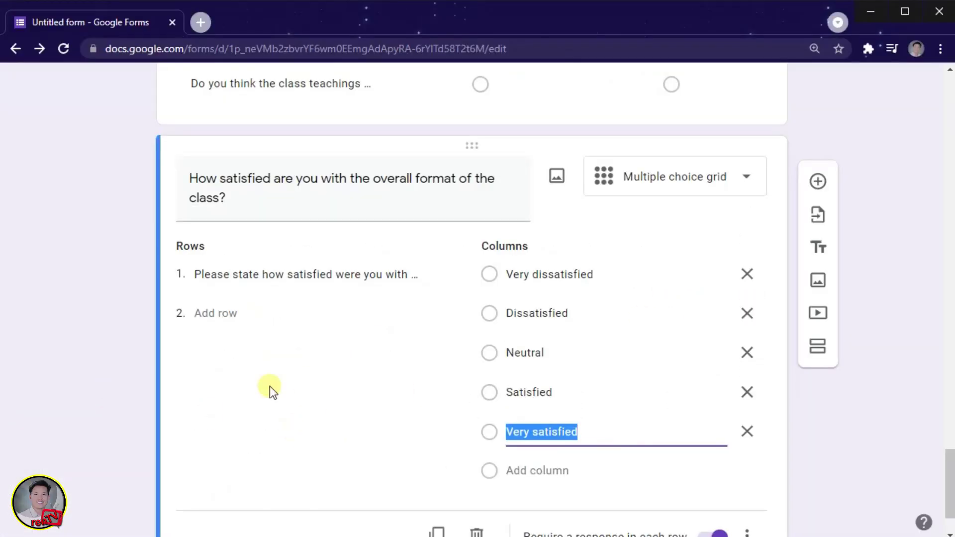
scroll(269, 386, "down", 2)
key("alt+Tab")
scroll(334, 326, "down", 3)
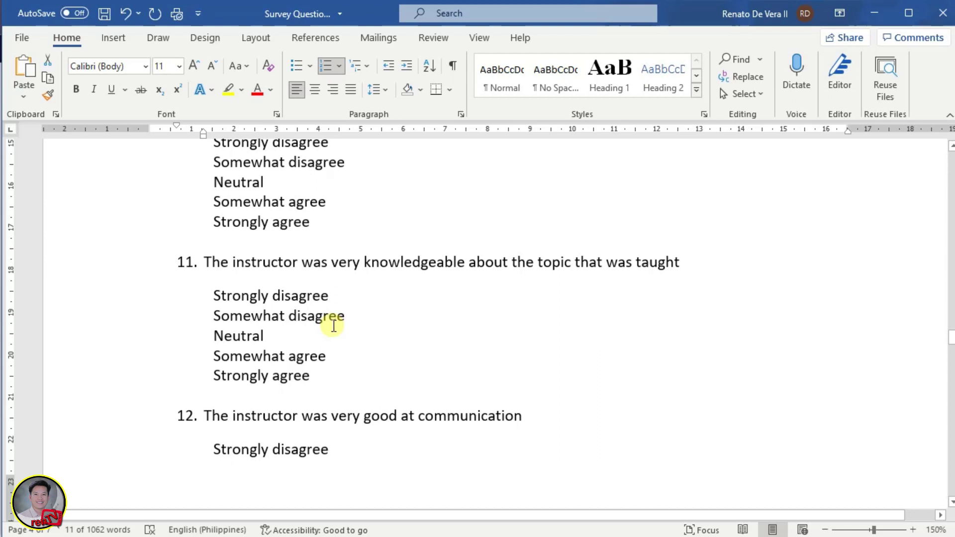
scroll(333, 325, "down", 2)
triple_click(207, 309)
key("ctrl+c")
key("alt+Tab")
left_click(244, 447)
key("ctrl+v")
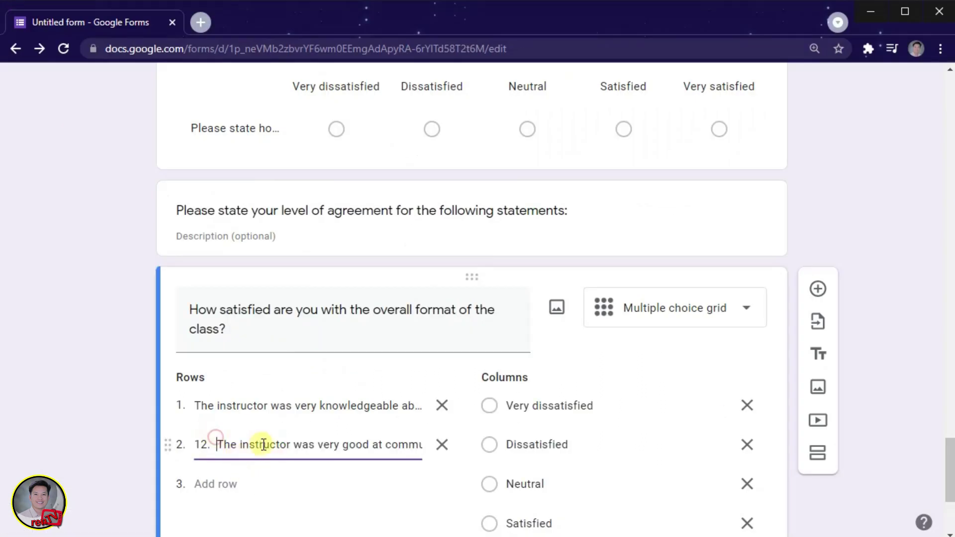
key("alt+Tab")
left_click_drag(213, 188, 312, 264)
key("ctrl+c")
key("alt+Tab")
triple_click(540, 404)
key("ctrl+v")
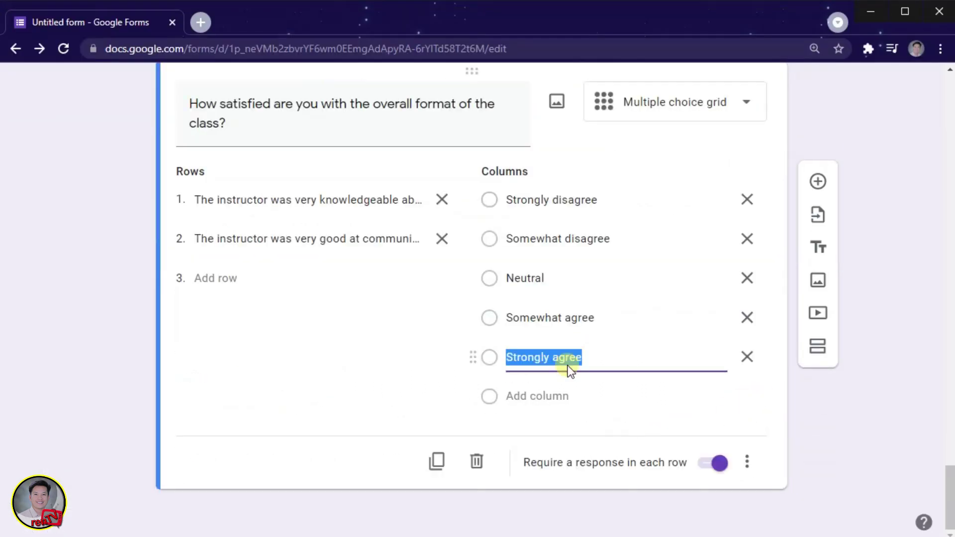
Add question 13 from the Word document as the agreement grid's third row.
key("alt+Tab")
scroll(256, 391, "down", 2)
scroll(257, 391, "up", 1)
triple_click(486, 200)
scroll(369, 330, "up", 4)
scroll(369, 330, "down", 3)
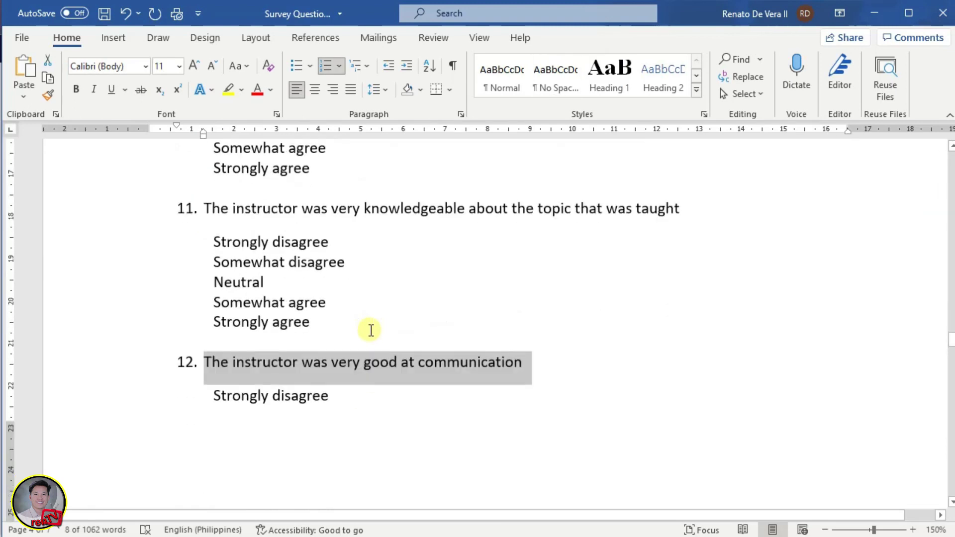
scroll(372, 328, "down", 3)
left_click_drag(222, 225, 497, 226)
key("ctrl+c")
key("alt+Tab")
left_click(214, 277)
key("ctrl+v")
Add questions 14 and 15 as the grid's fourth and fifth rows.
key("alt+Tab")
left_click_drag(209, 361, 631, 362)
key("ctrl+c")
key("alt+Tab")
left_click(215, 317)
key("ctrl+v")
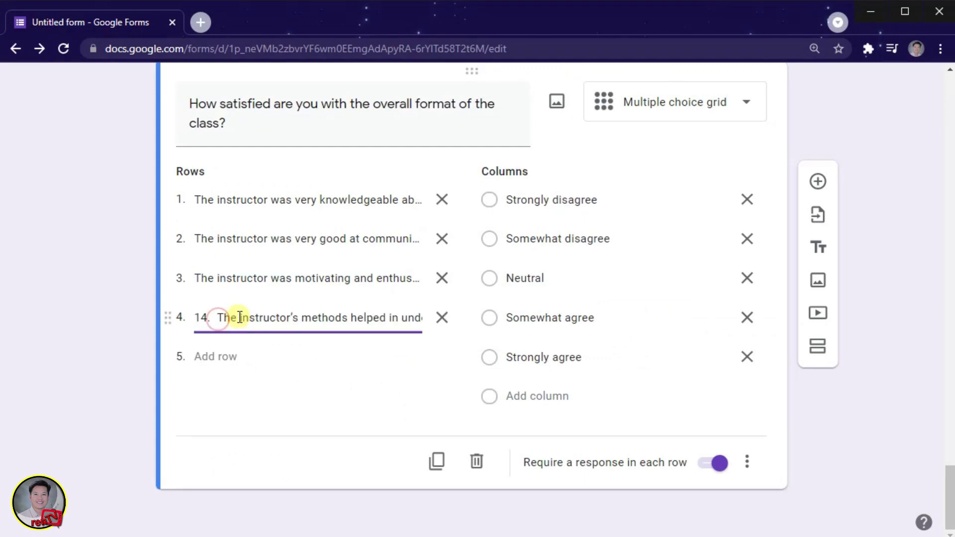
key("alt+Tab")
left_click_drag(207, 298, 443, 300)
key("ctrl+c")
key("alt+Tab")
left_click(226, 357)
key("ctrl+v")
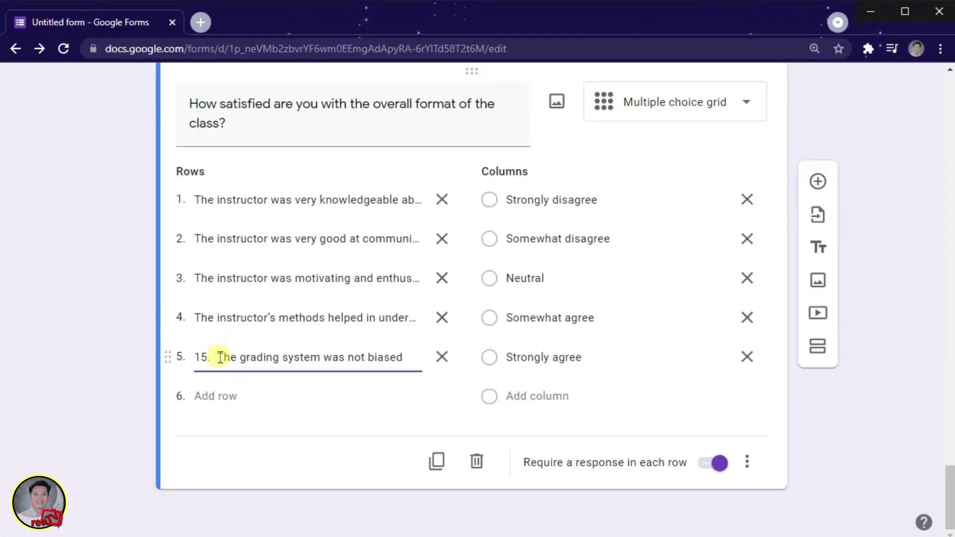
Add questions 16, 17 and 18 as rows six through eight of the agreement grid.
key("alt+Tab")
scroll(219, 410, "down", 3)
left_click_drag(206, 292, 494, 292)
key("alt+Tab")
left_click(216, 396)
key("ctrl+v")
key("alt+Tab")
scroll(219, 394, "down", 3)
left_click_drag(207, 284, 628, 286)
key("ctrl+c")
key("alt+Tab")
left_click(233, 435)
key("ctrl+v")
key("alt+Tab")
scroll(205, 277, "down", 3)
left_click_drag(204, 277, 550, 277)
key("ctrl+c")
key("alt+Tab")
left_click(238, 475)
key("ctrl+v")
key("alt+Tab")
scroll(234, 450, "down", 3)
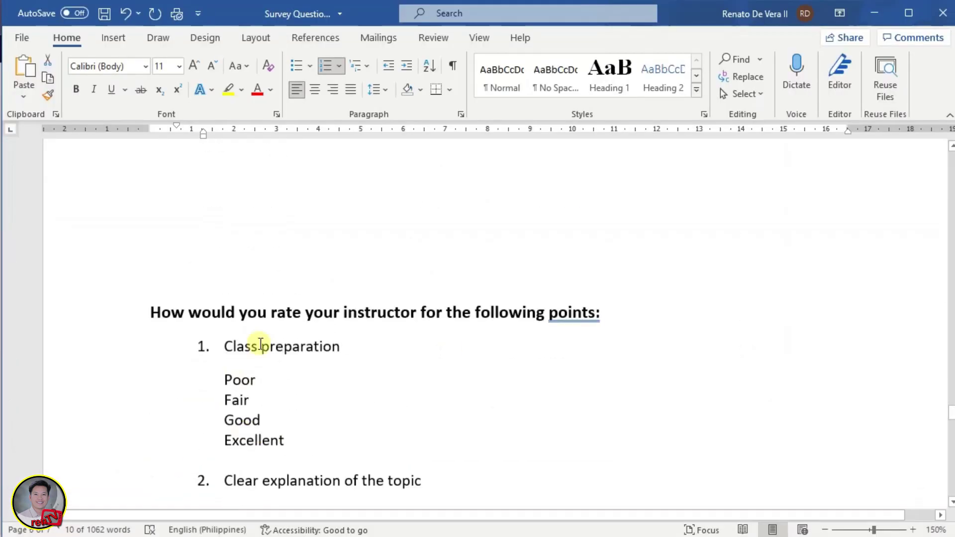
key("alt+Tab")
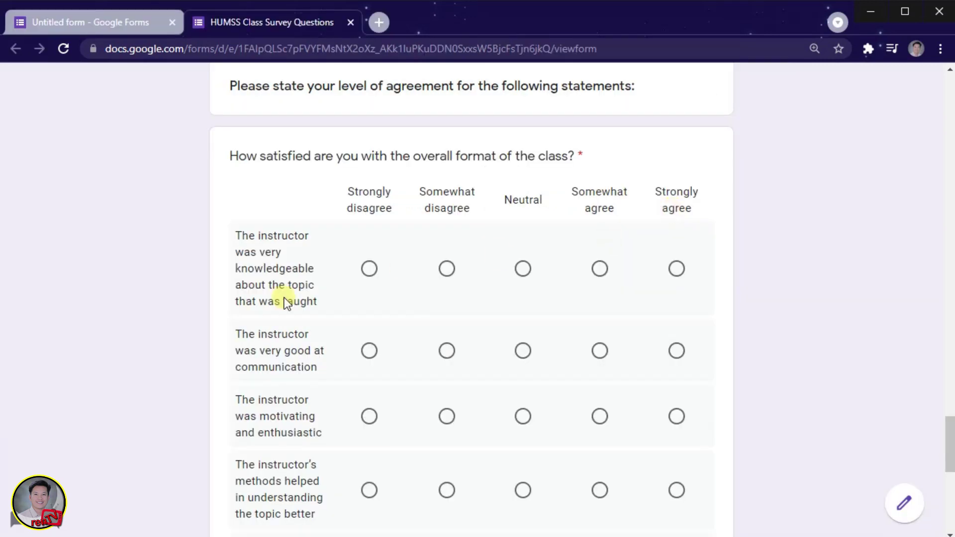
Scroll the preview to check the agreement grid's eight statement rows.
scroll(285, 298, "down", 10)
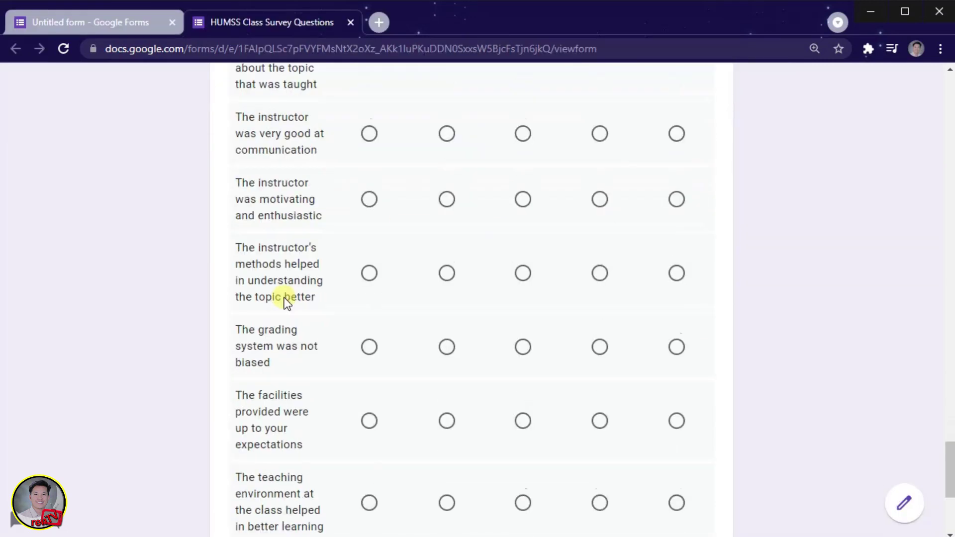
scroll(284, 298, "up", 2)
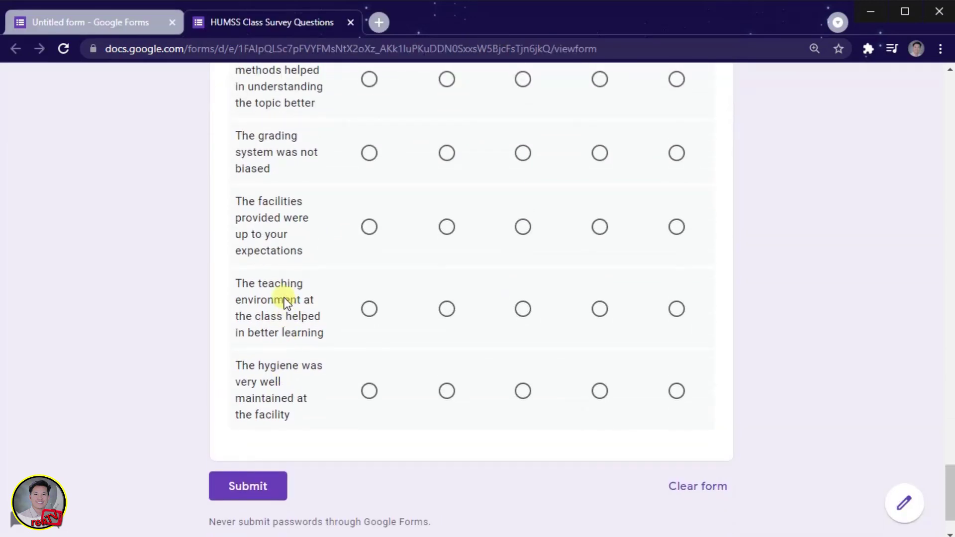
scroll(284, 298, "up", 9)
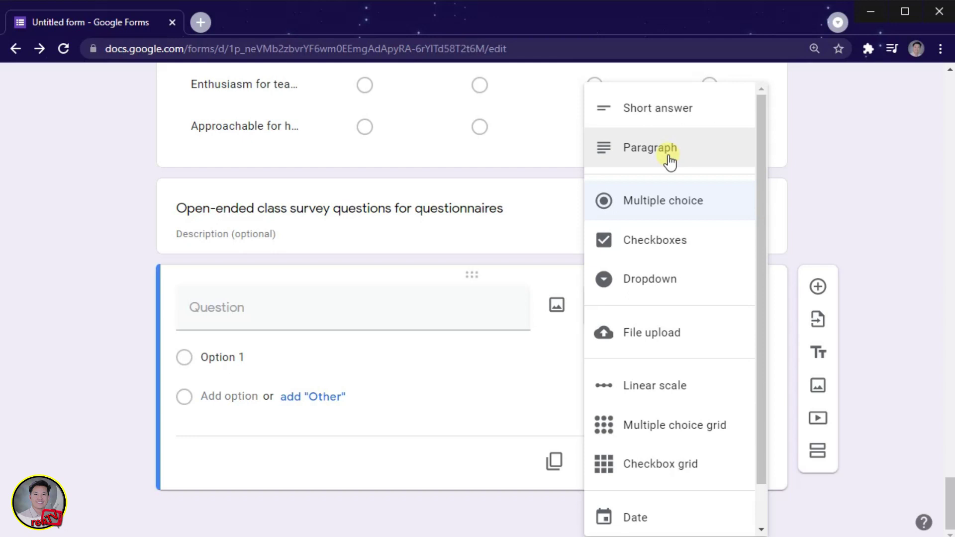
Make open-ended question 1 a required Short answer question with the pasted title.
left_click(682, 122)
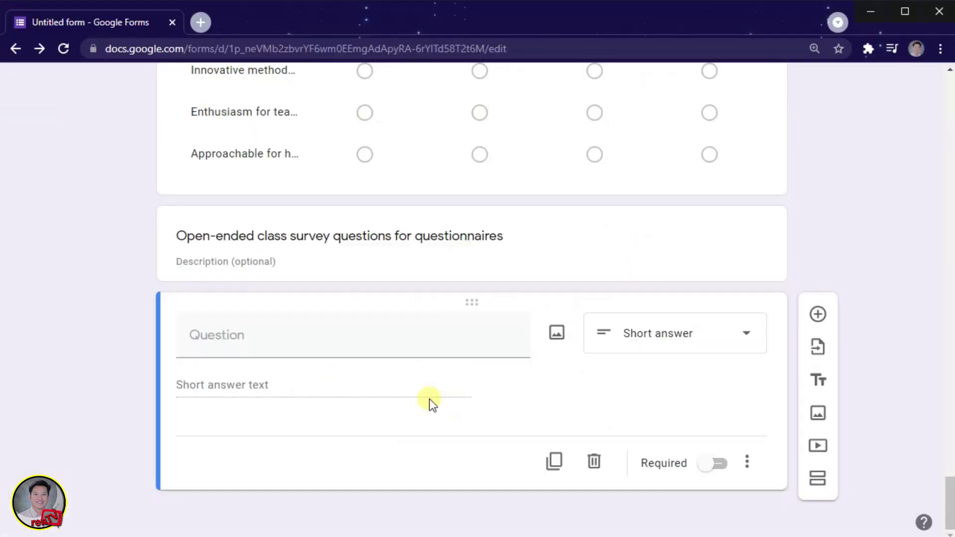
left_click(236, 338)
key("ctrl+v")
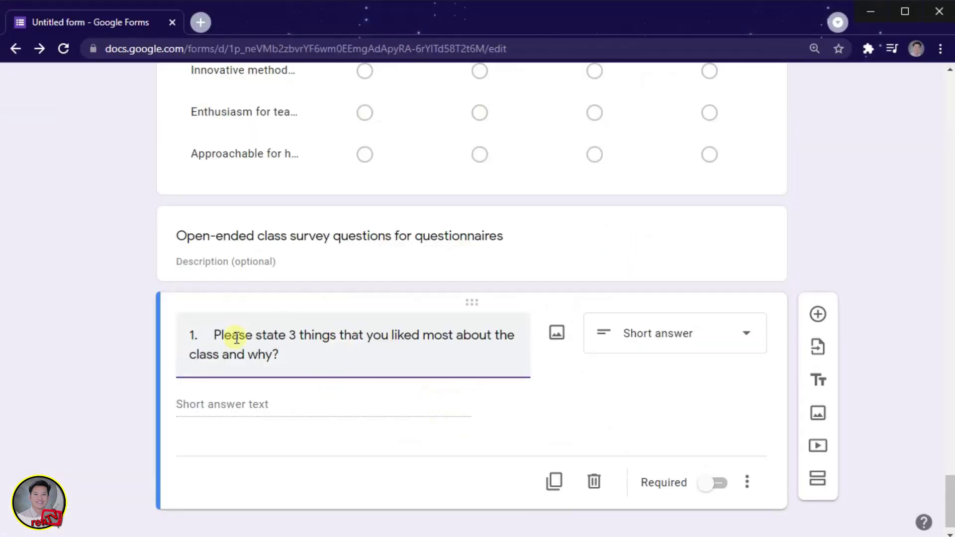
left_click(712, 483)
Duplicate the question and paste open-ended questions 2–6 as Paragraph questions.
left_click(553, 481)
left_click_drag(207, 270, 659, 269)
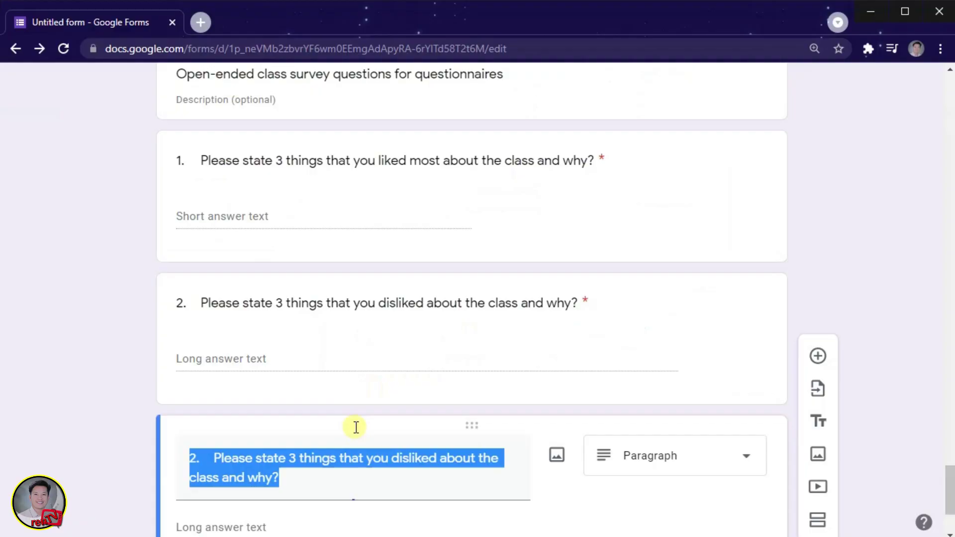
key("ctrl+v")
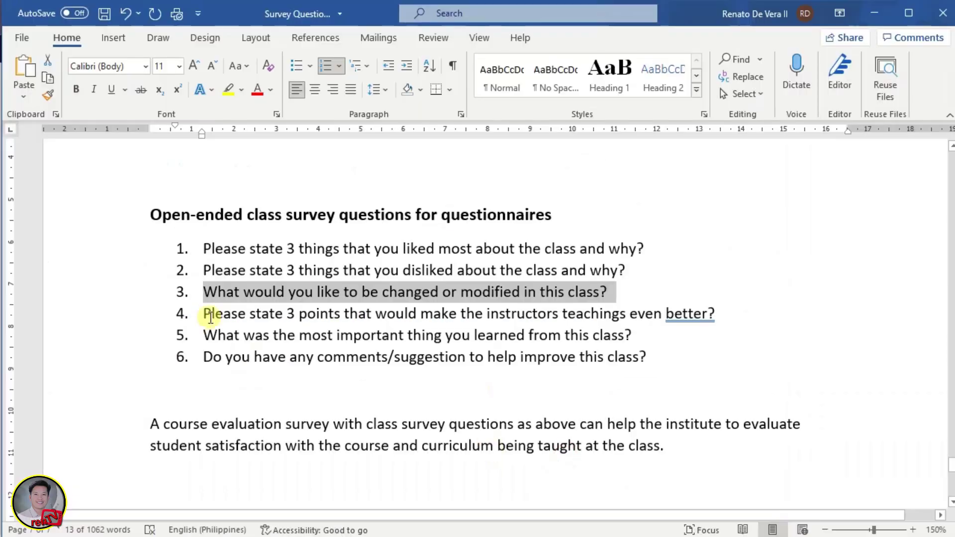
left_click_drag(206, 313, 714, 313)
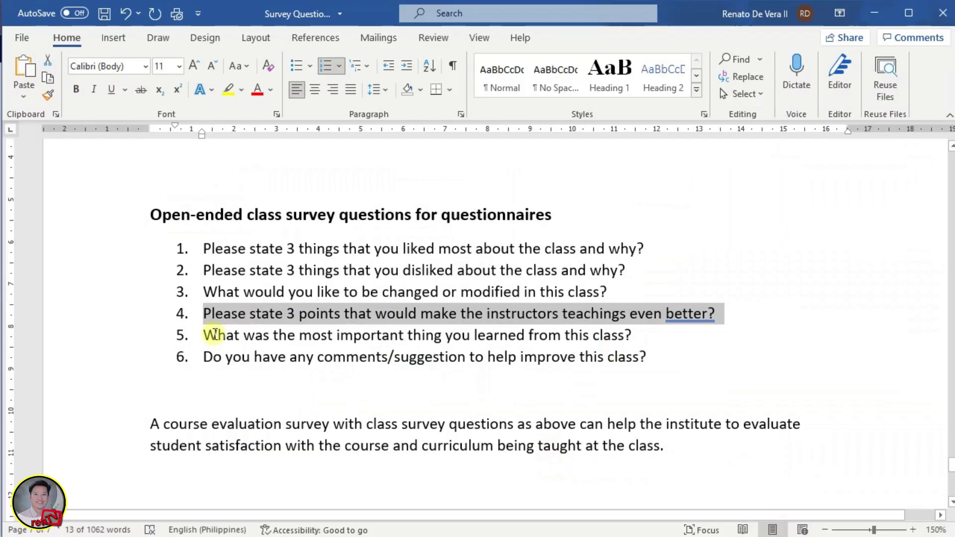
left_click_drag(207, 335, 616, 334)
left_click_drag(207, 356, 366, 357)
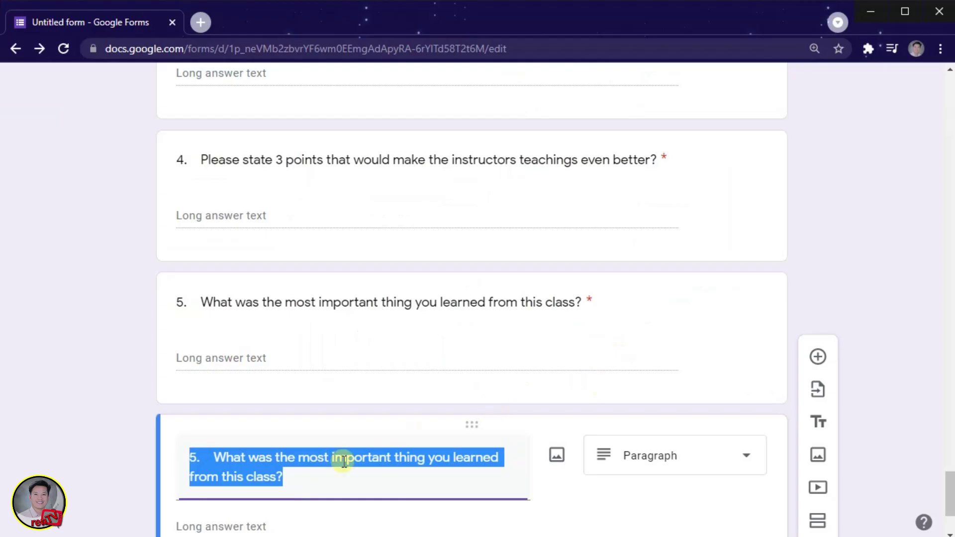
key("ctrl+v")
left_click(71, 363)
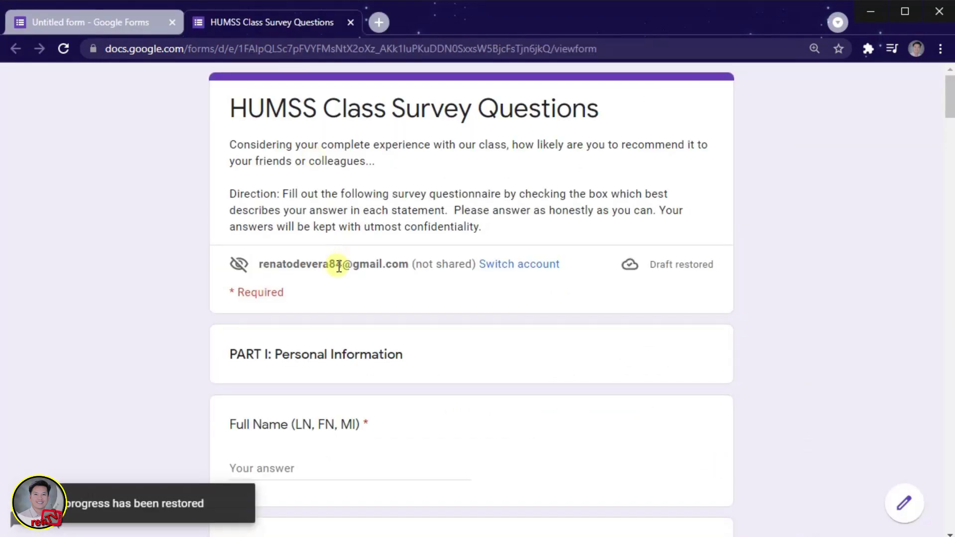
Scroll the preview through every question down to Submit, then return to the editor.
scroll(347, 303, "down", 3)
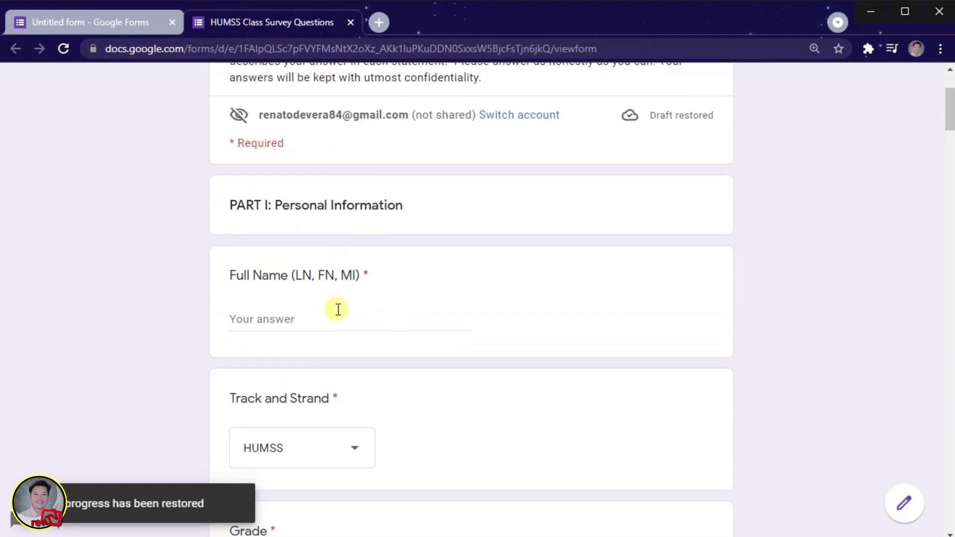
scroll(338, 309, "down", 6)
scroll(340, 311, "down", 7)
scroll(342, 310, "down", 7)
scroll(339, 304, "down", 5)
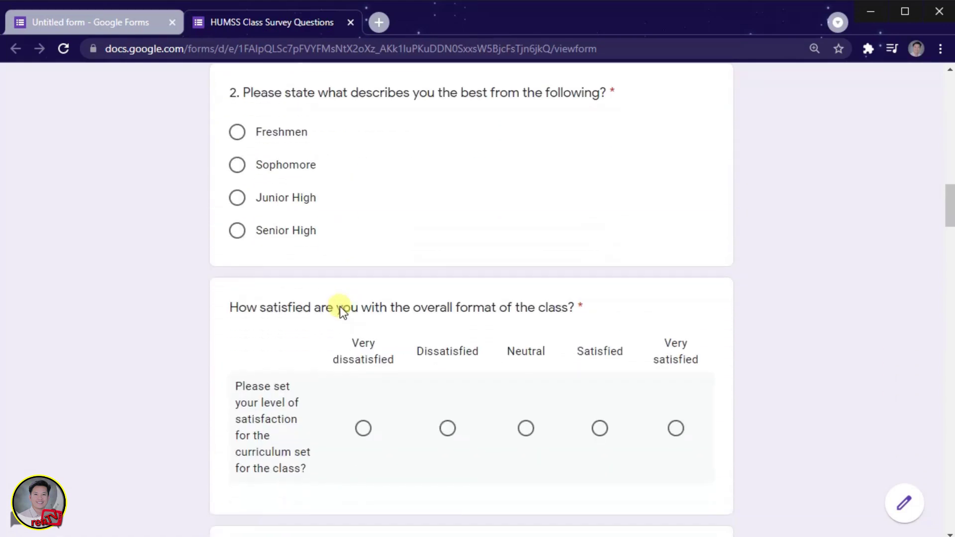
scroll(746, 266, "down", 6)
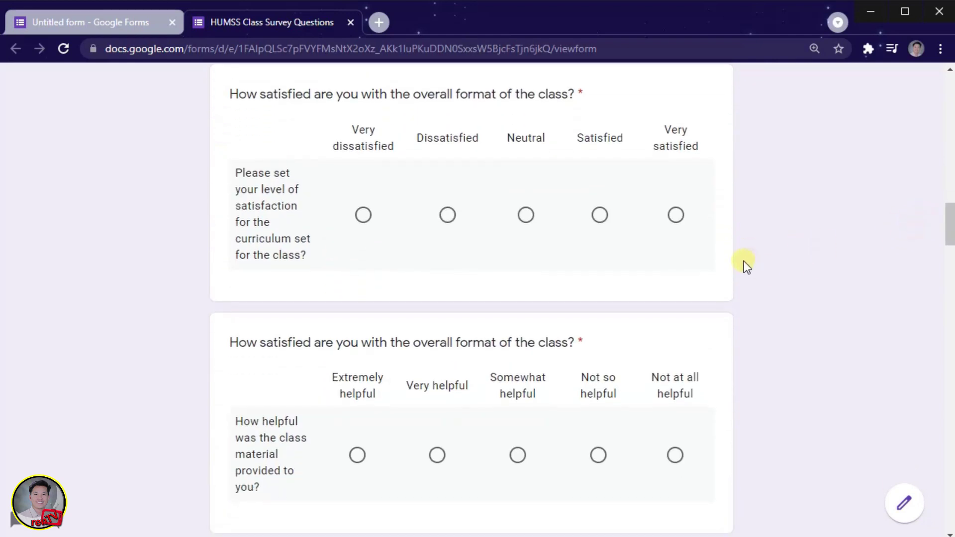
scroll(746, 266, "down", 9)
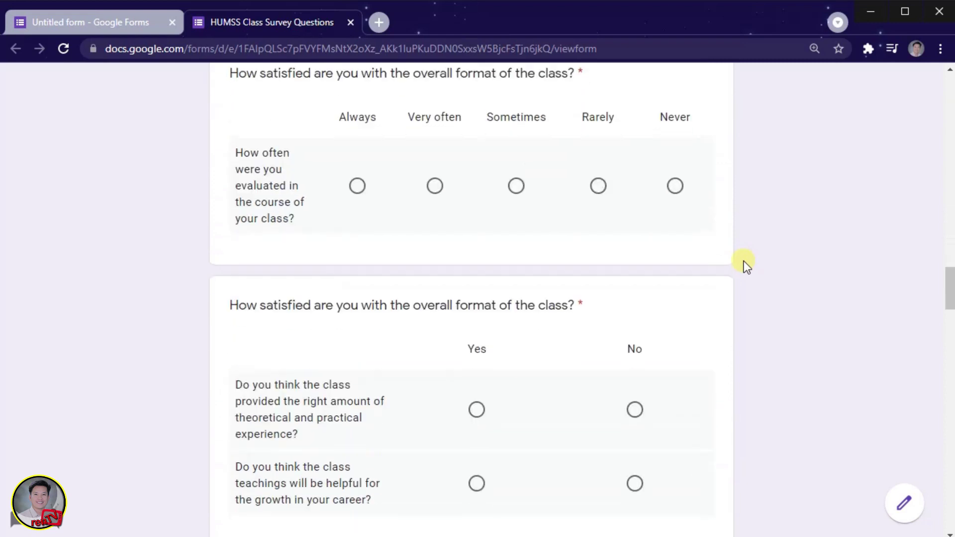
scroll(746, 266, "down", 5)
scroll(746, 266, "down", 12)
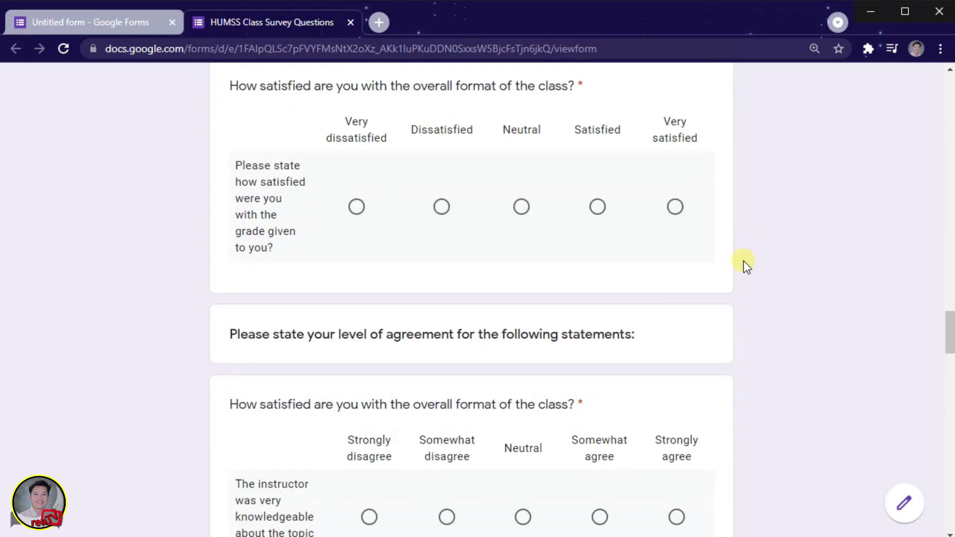
scroll(746, 266, "down", 3)
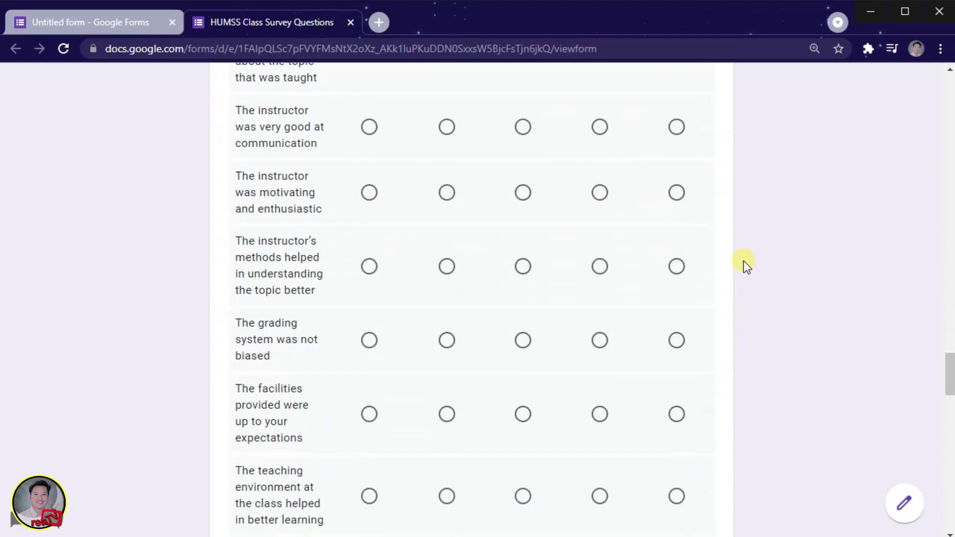
scroll(746, 266, "down", 7)
scroll(746, 266, "down", 8)
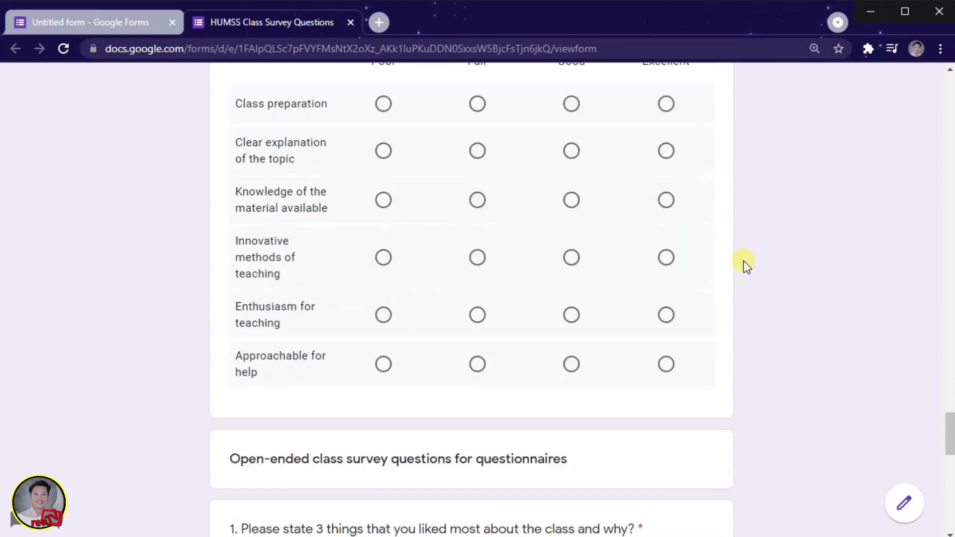
scroll(746, 266, "down", 12)
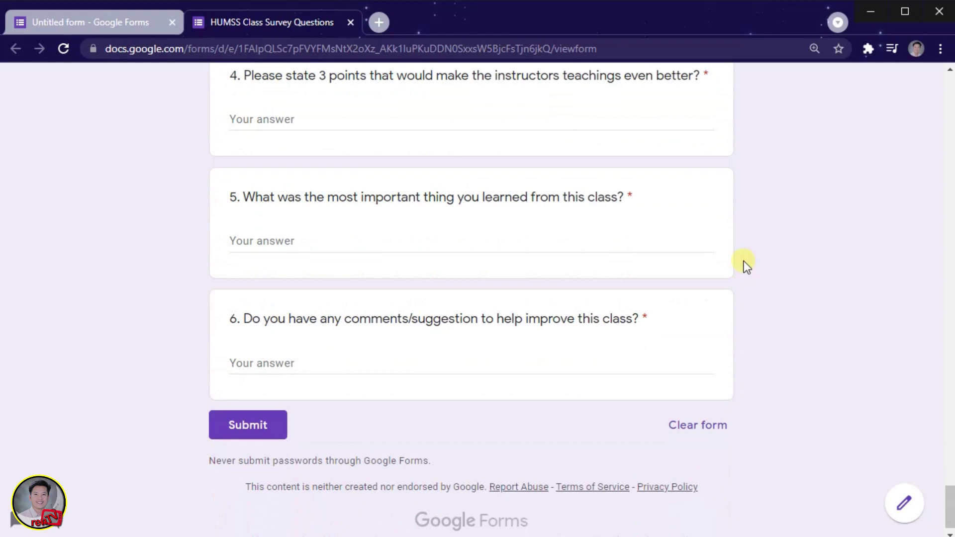
left_click(98, 24)
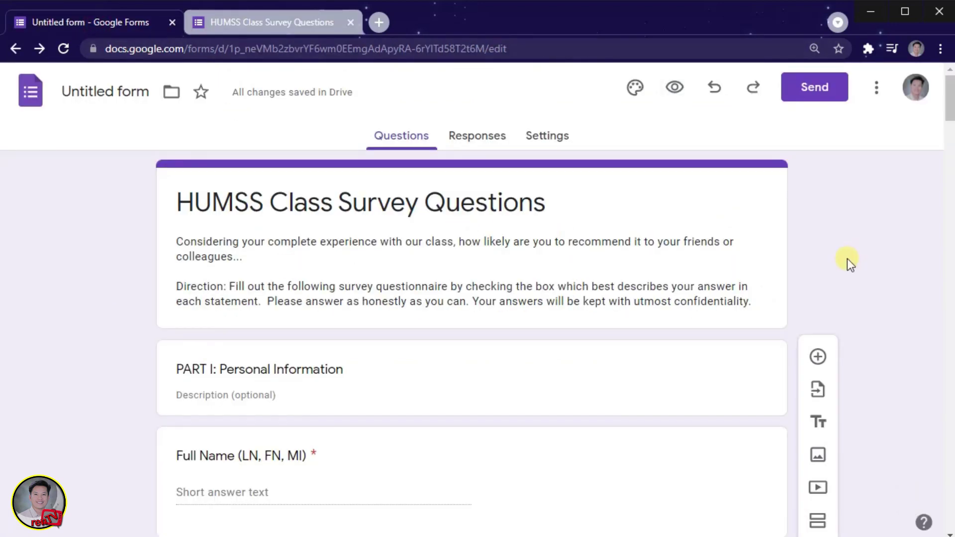
Add a section after the recommendation title card, move the card into it, and name it PART II.
scroll(560, 494, "down", 10)
left_click(474, 416)
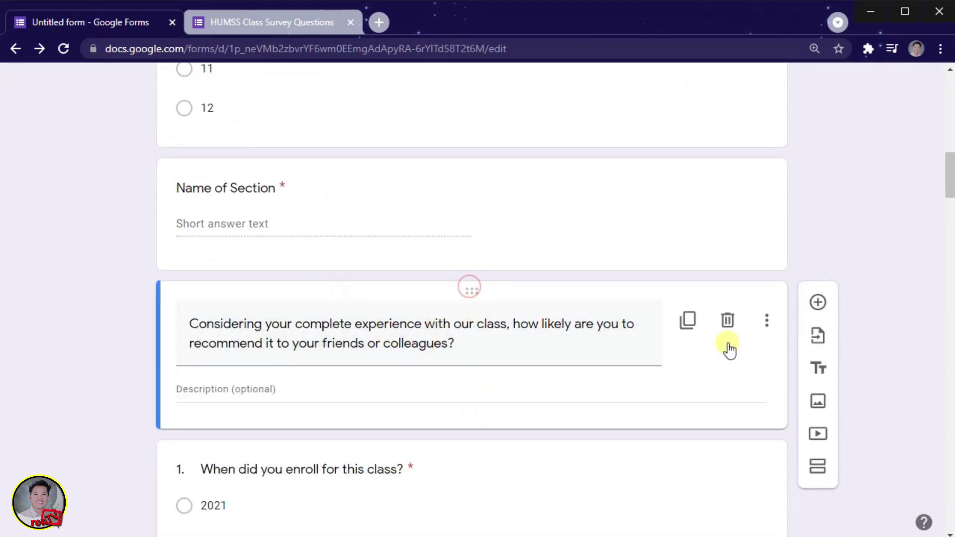
left_click(819, 472)
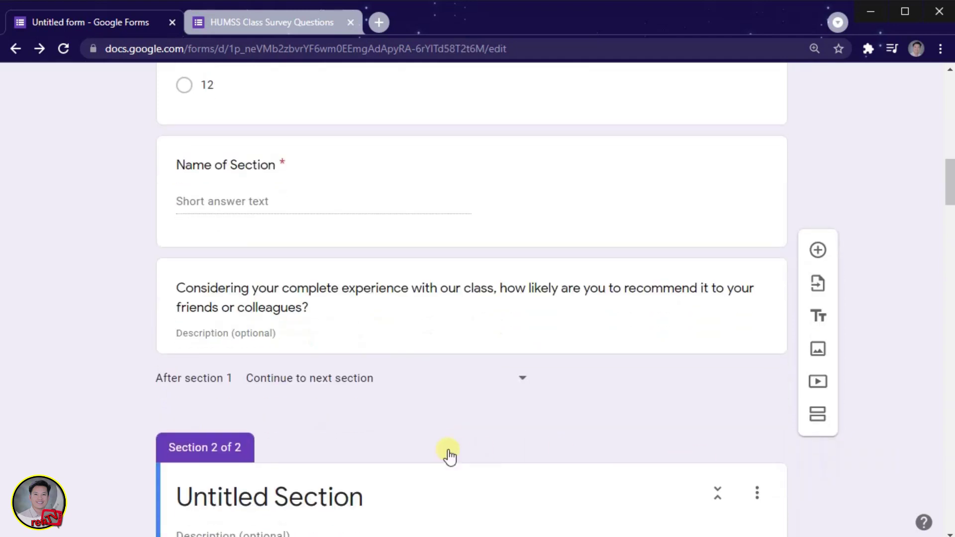
scroll(427, 224, "up", 2)
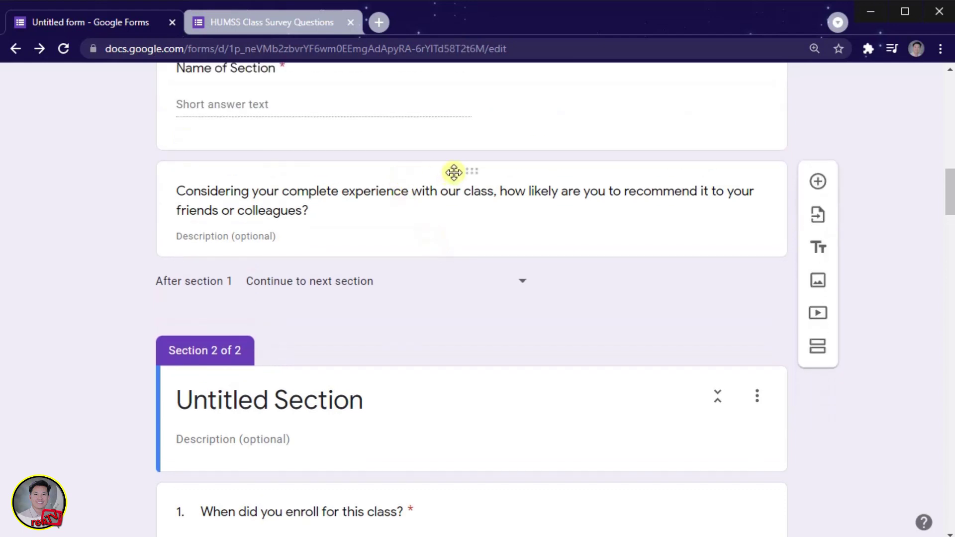
left_click_drag(468, 169, 448, 367)
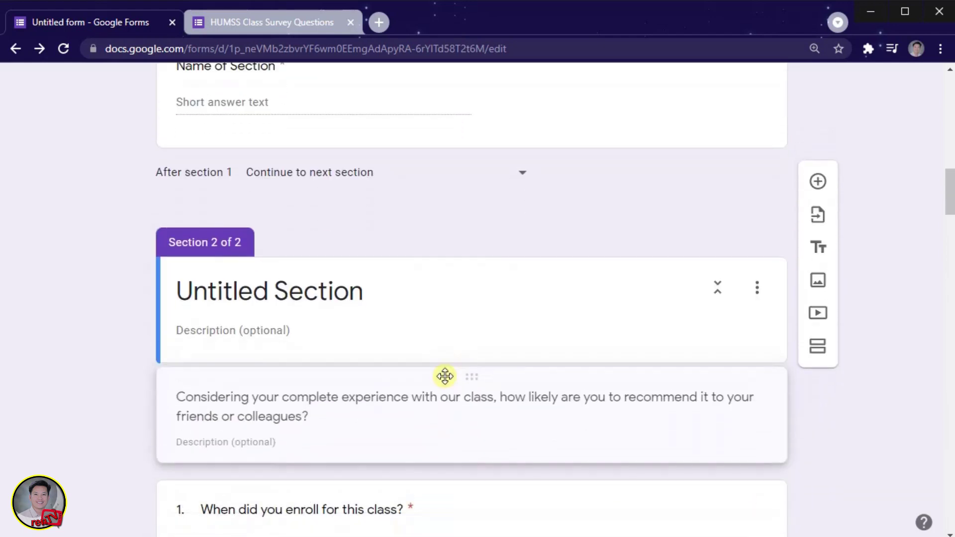
left_click(420, 375)
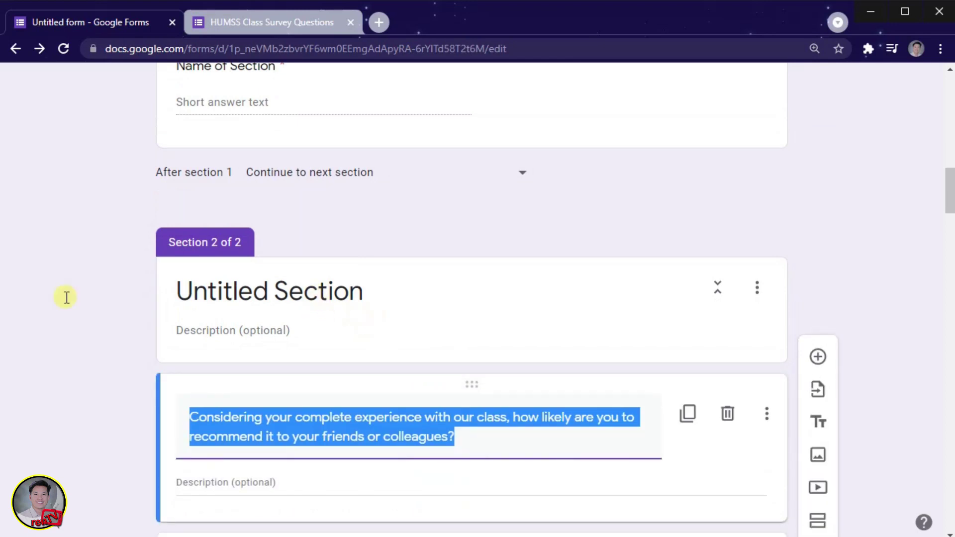
left_click(285, 289)
key("ctrl+a")
type("part")
key("BackSpace")
key("BackSpace")
key("BackSpace")
key("BackSpace")
type("PART II")
Add a section after the open-ended questions title card and name it PART III.
scroll(96, 419, "down", 2)
scroll(569, 383, "down", 20)
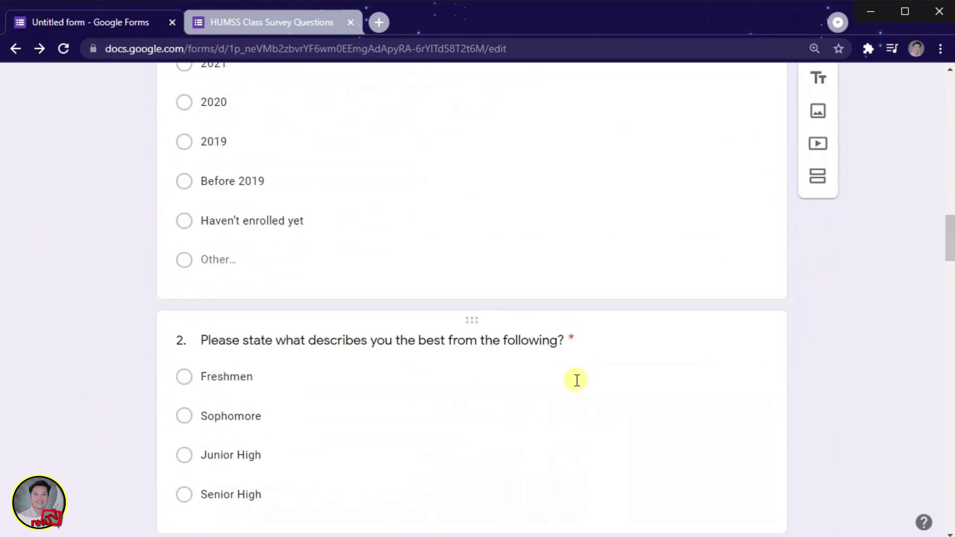
scroll(569, 383, "down", 15)
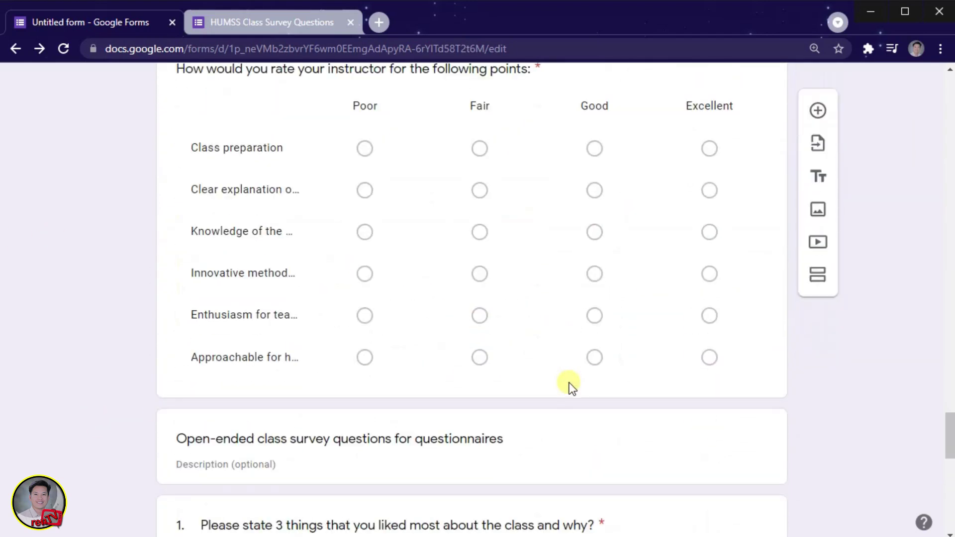
left_click(569, 275)
left_click(818, 438)
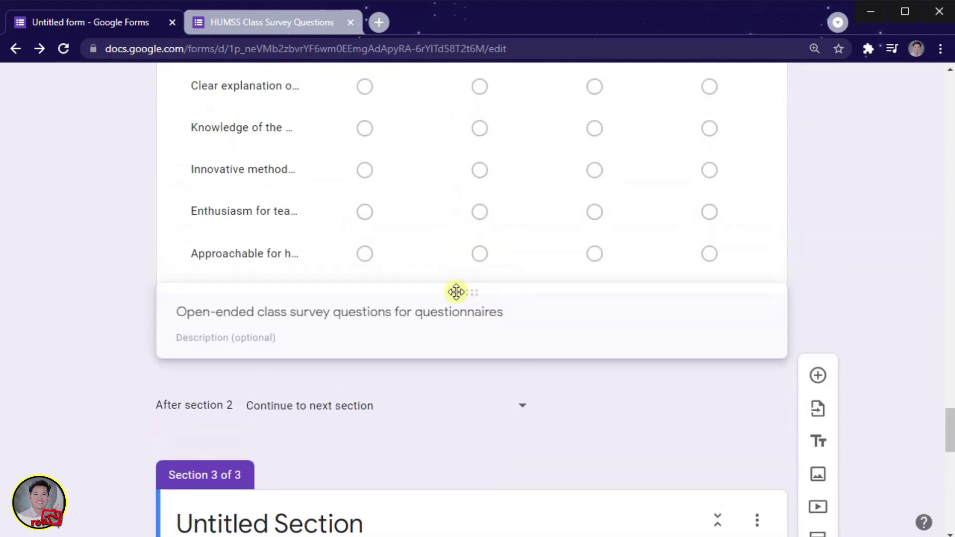
left_click(351, 295)
key("ctrl+a")
key("BackSpace")
type("PART III")
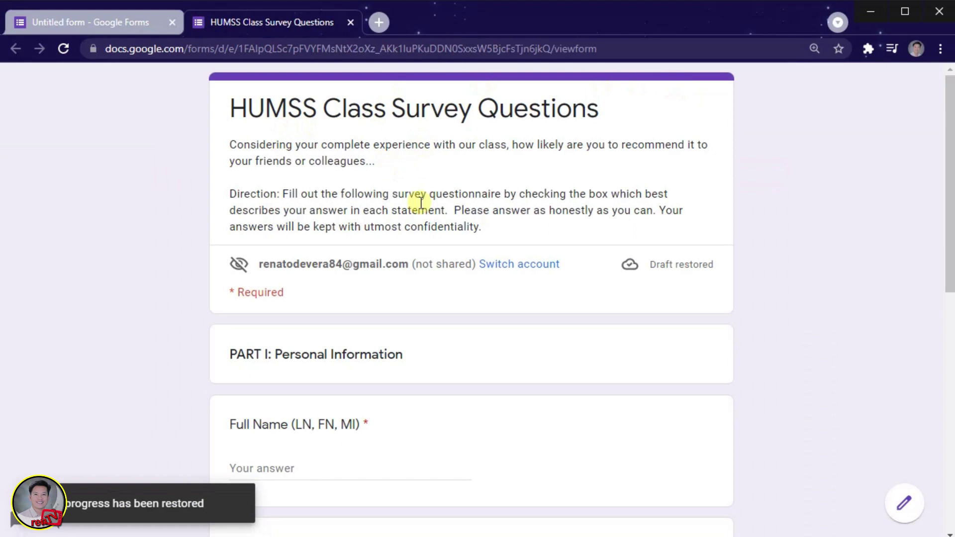
scroll(419, 224, "down", 10)
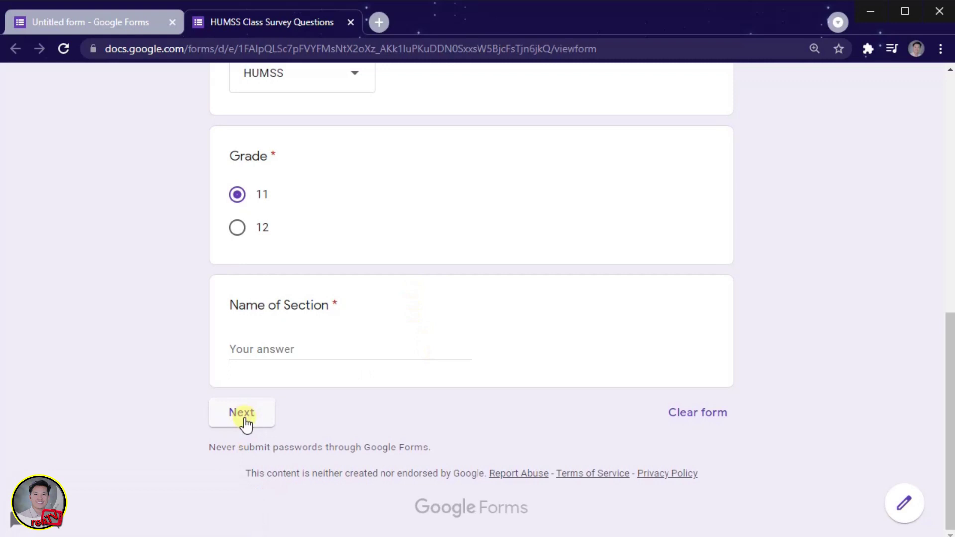
Close the preview tab to return to the form editor.
left_click(350, 22)
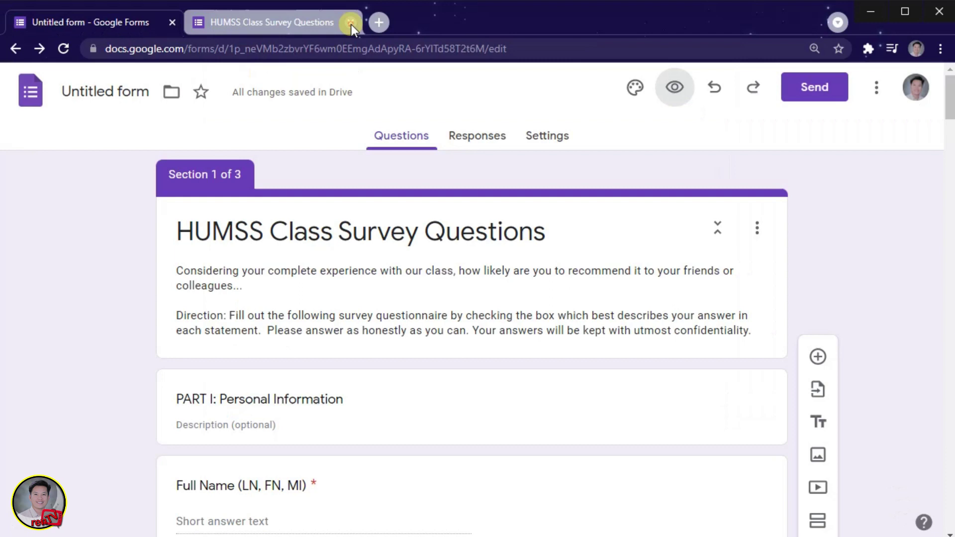
Set the form's theme colour to green in Theme options.
left_click(633, 89)
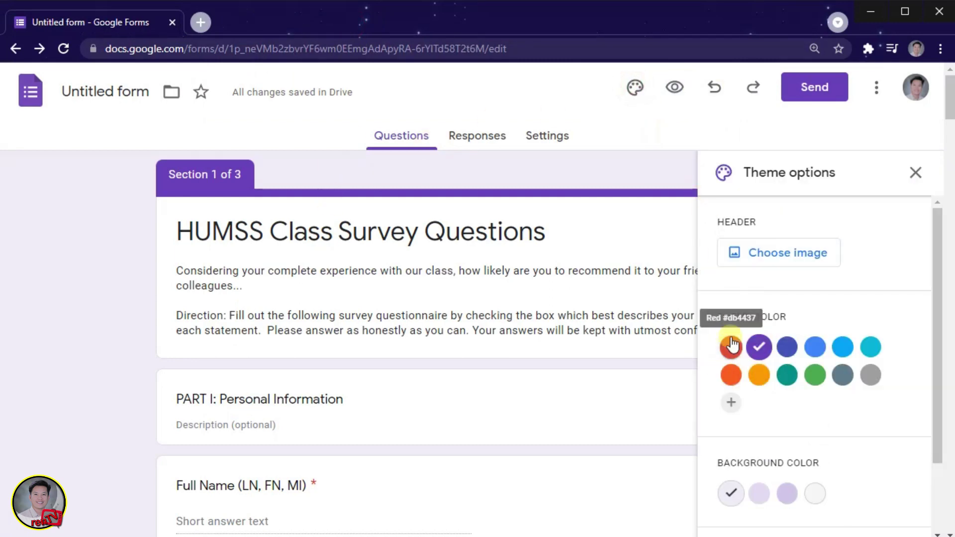
left_click(814, 376)
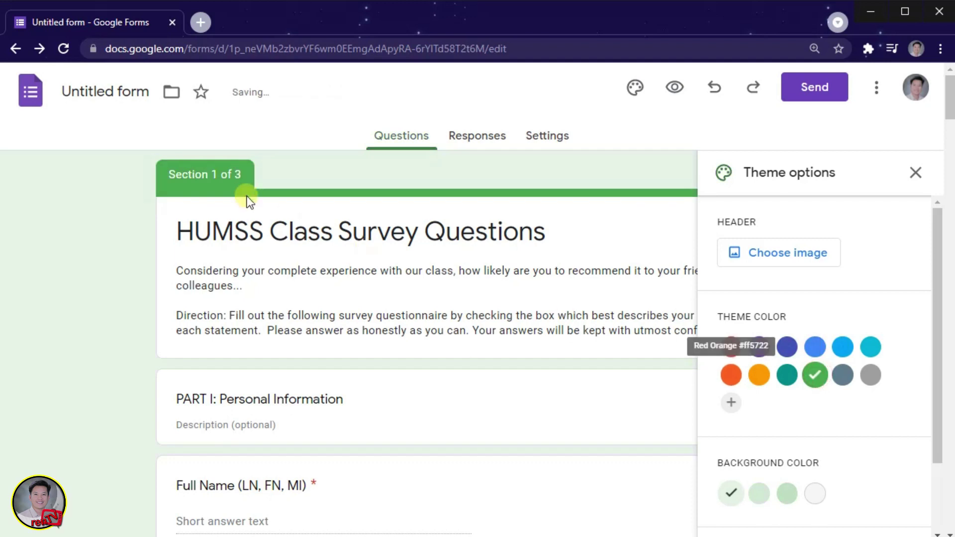
scroll(250, 202, "down", 15)
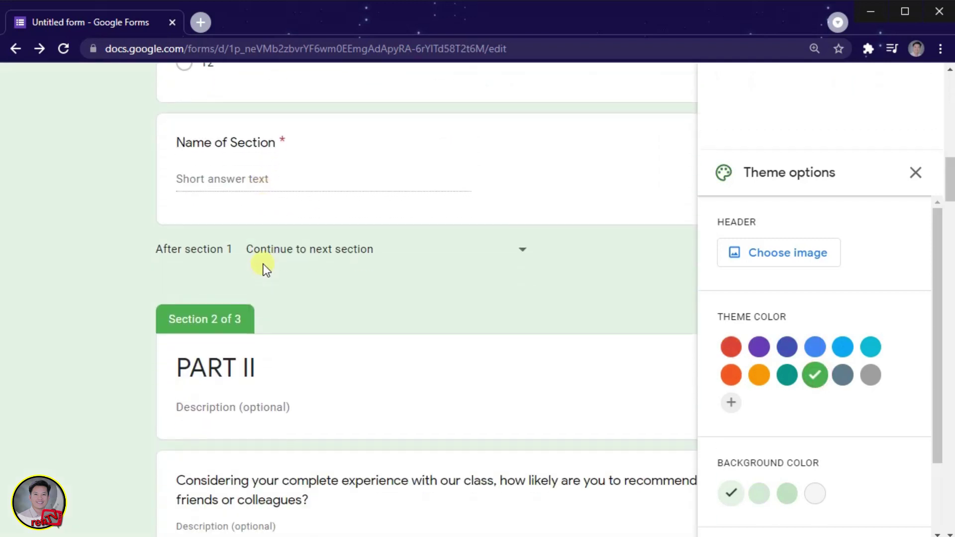
scroll(451, 276, "up", 3)
Insert the bookshelf header image and close Theme options.
left_click(804, 258)
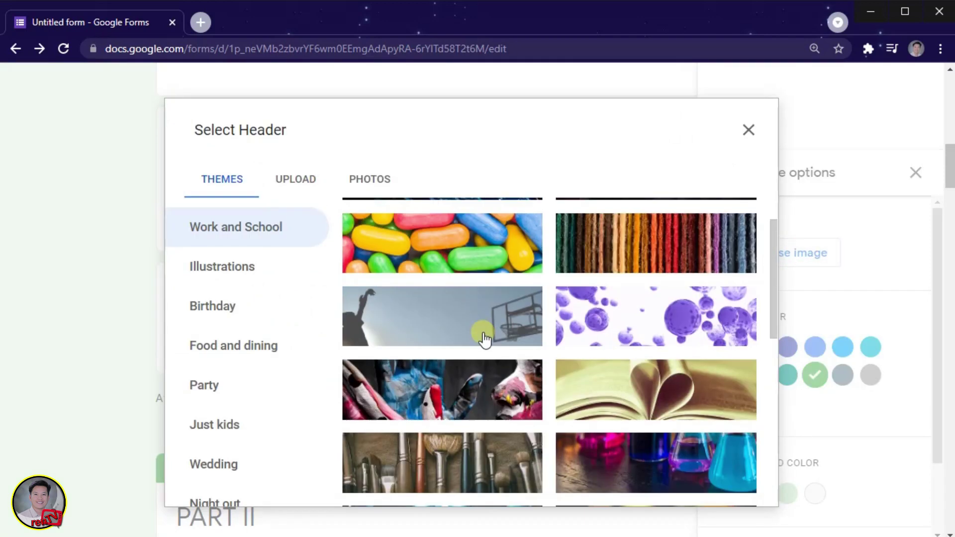
scroll(486, 395, "down", 3)
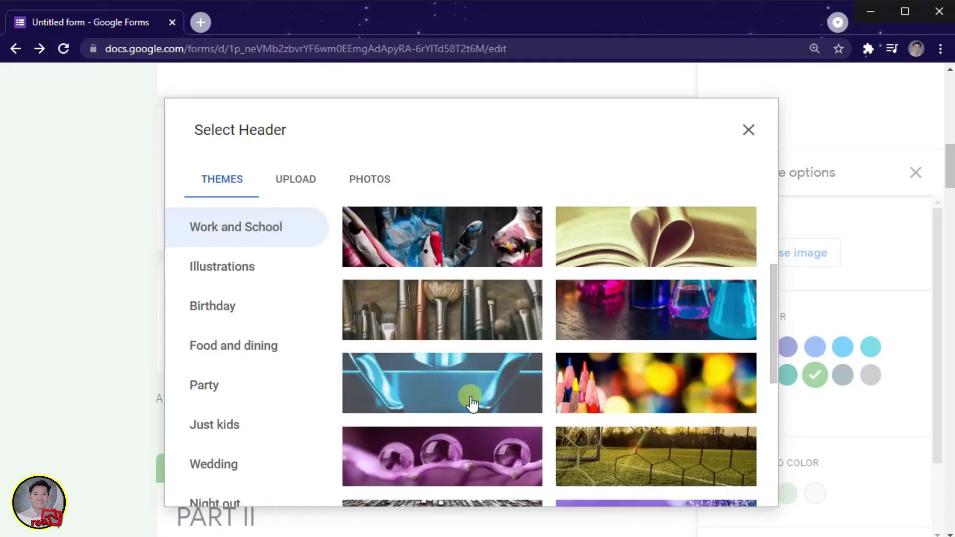
scroll(470, 393, "down", 6)
left_click(455, 428)
left_click(734, 497)
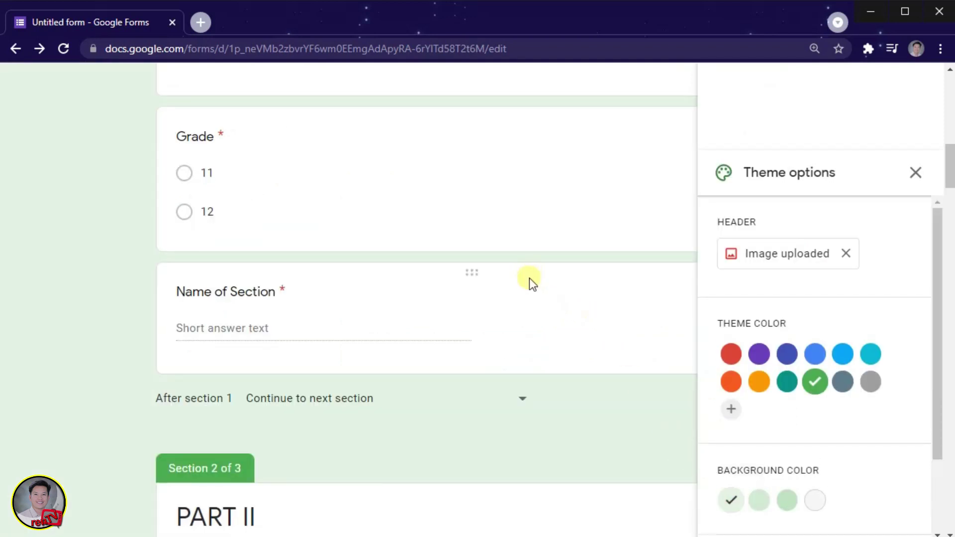
scroll(540, 302, "up", 15)
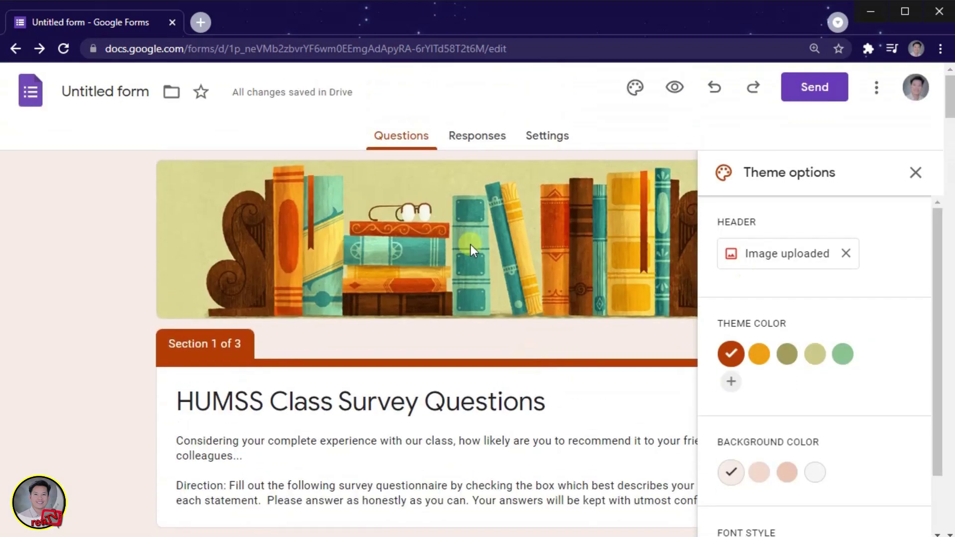
left_click(914, 172)
scroll(601, 315, "down", 5)
scroll(601, 315, "up", 5)
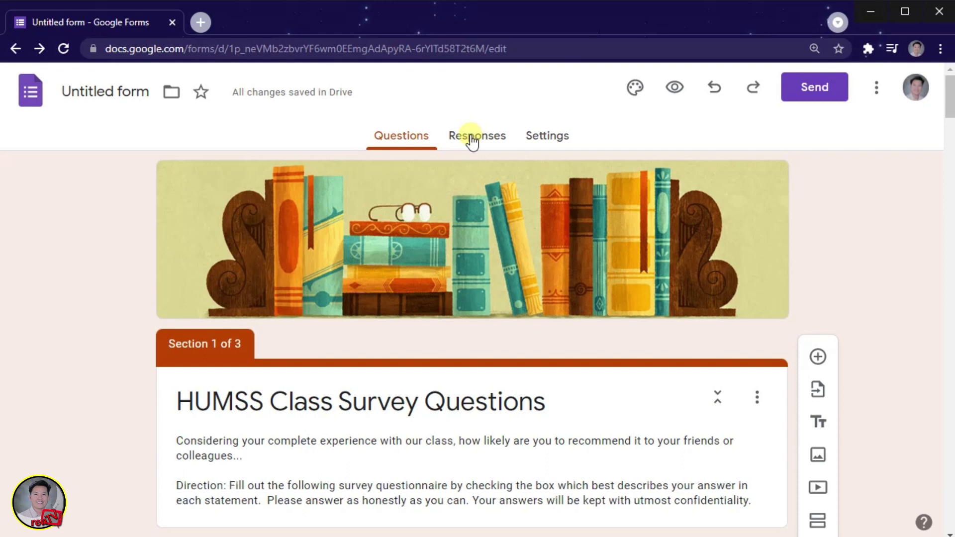
View the empty Responses page and turn Accepting responses off and back on.
left_click(471, 142)
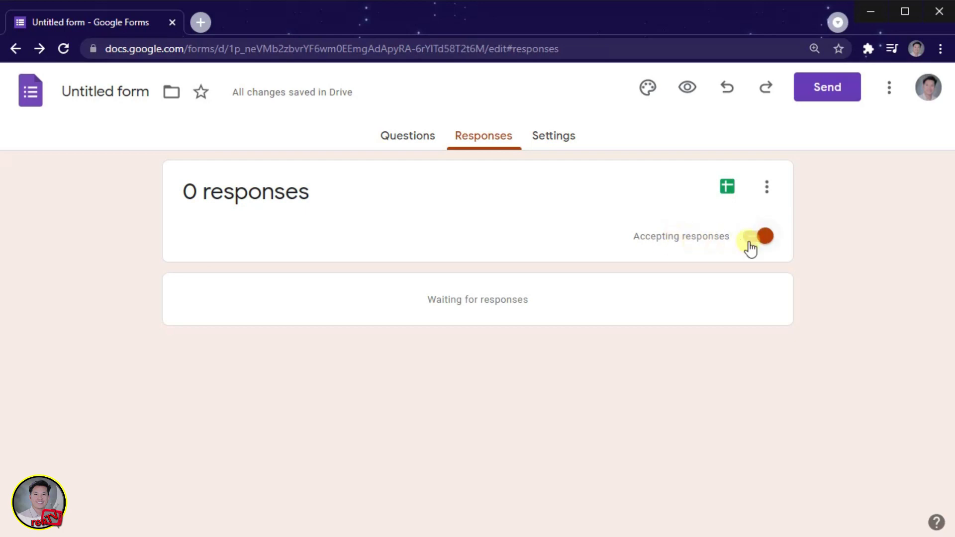
left_click(765, 236)
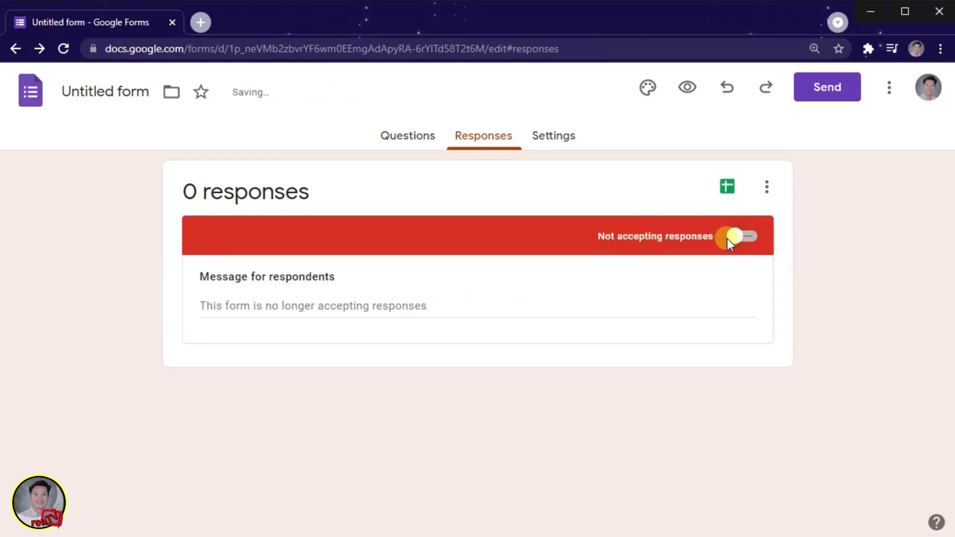
left_click(728, 238)
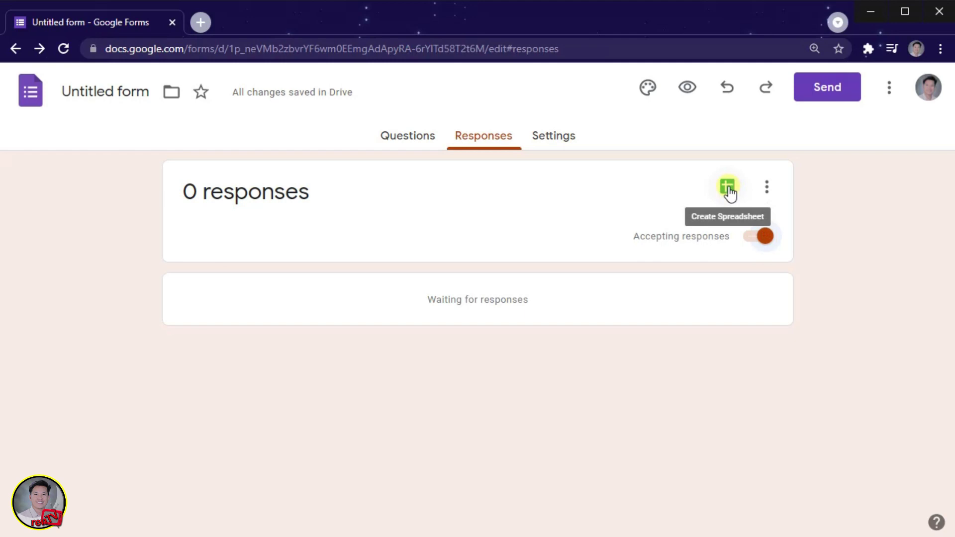
Look at the responses options menu, dismiss it, and go to the form's Settings.
left_click(767, 189)
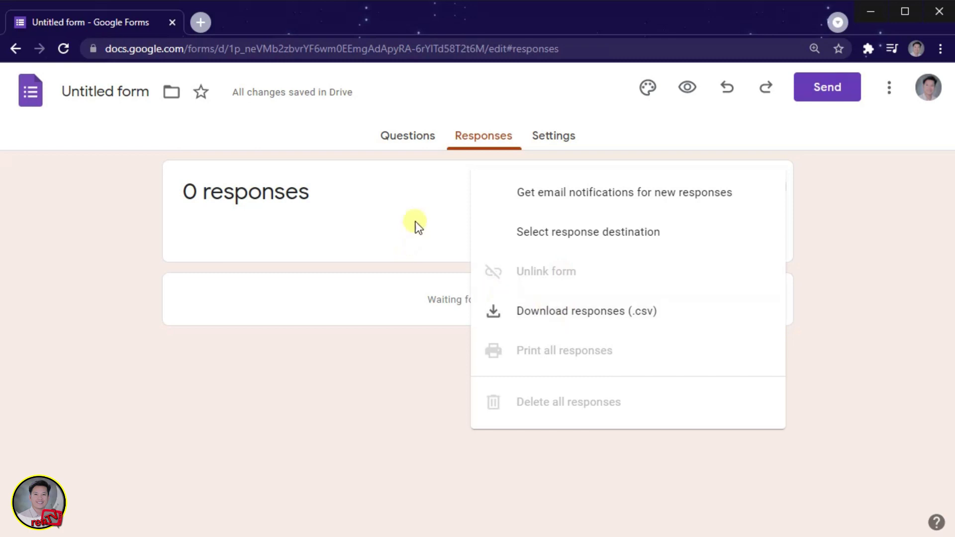
left_click(413, 203)
left_click(548, 141)
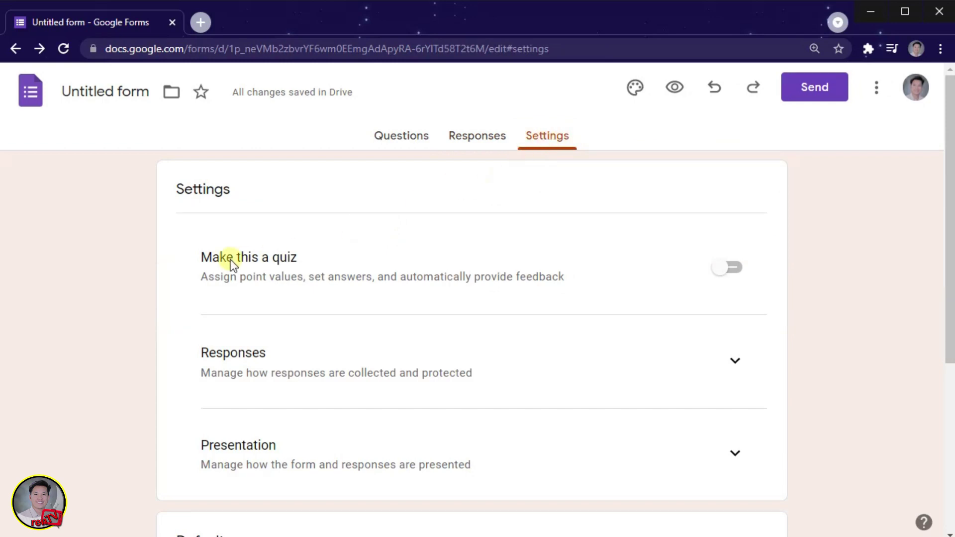
Set the form to collect respondents' email addresses.
scroll(232, 263, "down", 3)
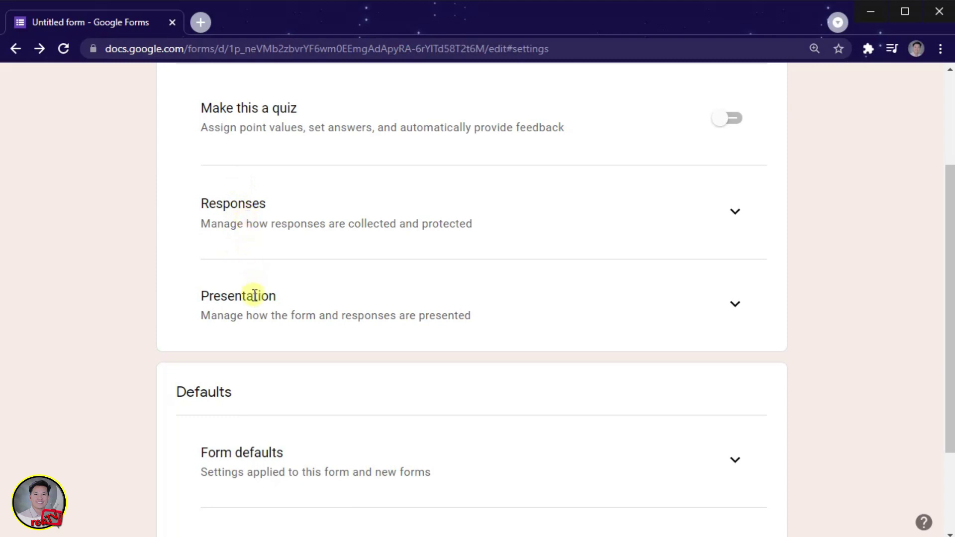
scroll(254, 297, "down", 2)
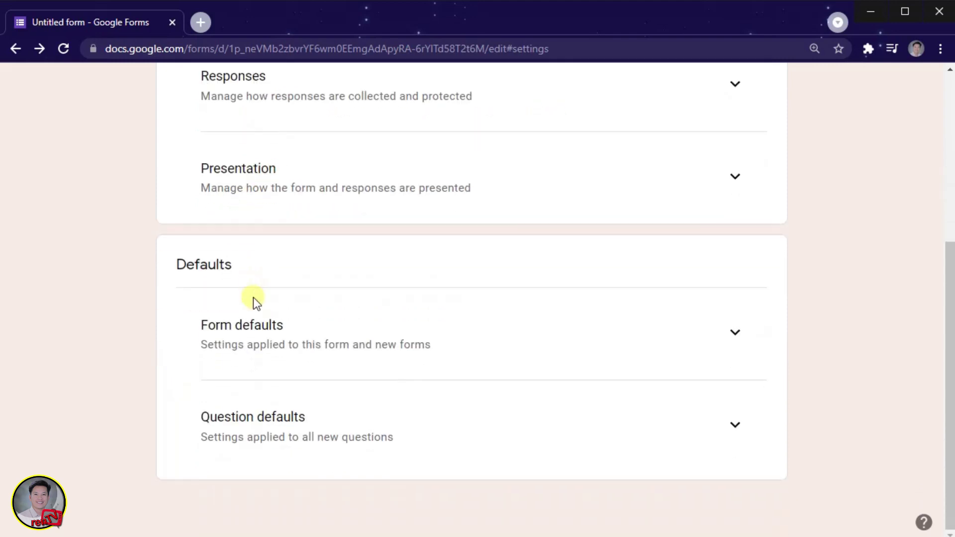
scroll(312, 401, "up", 4)
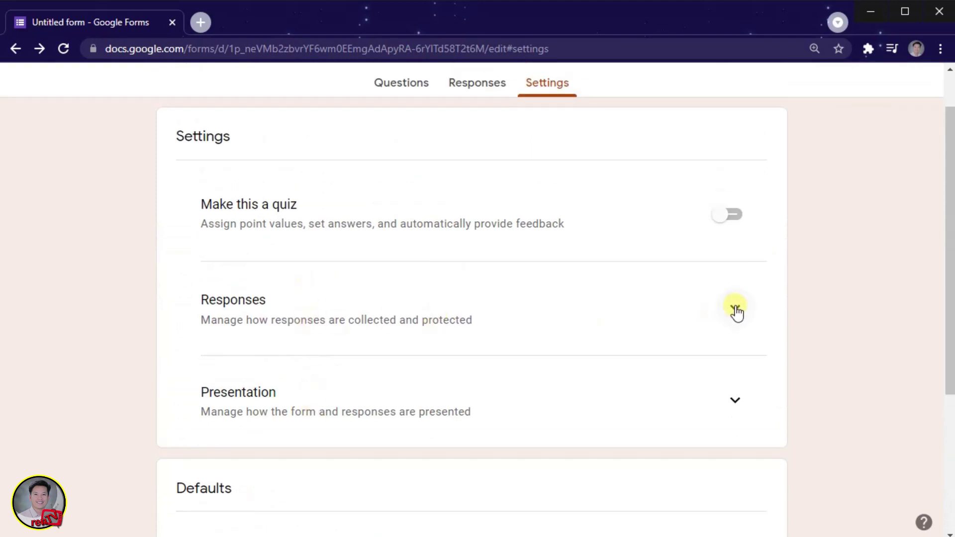
left_click(736, 309)
scroll(590, 346, "down", 1)
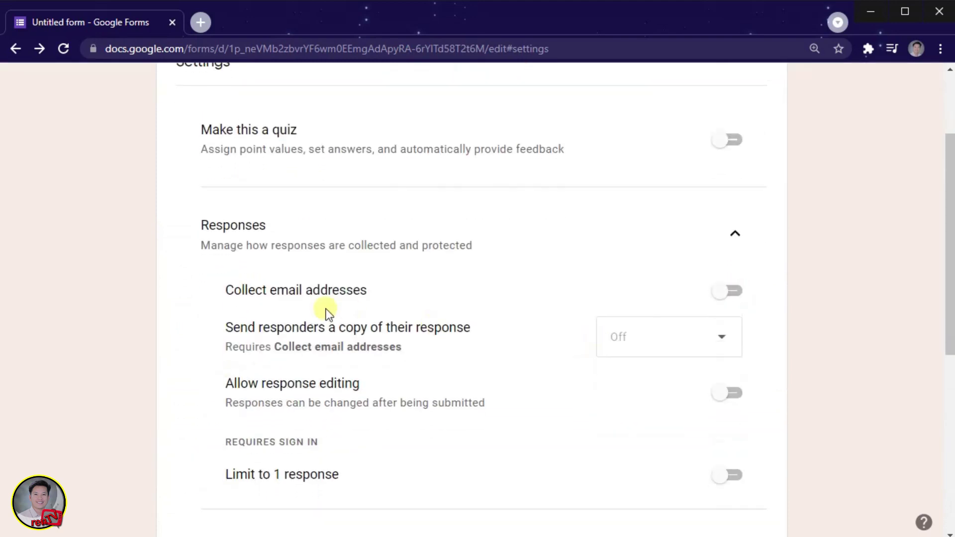
left_click(727, 293)
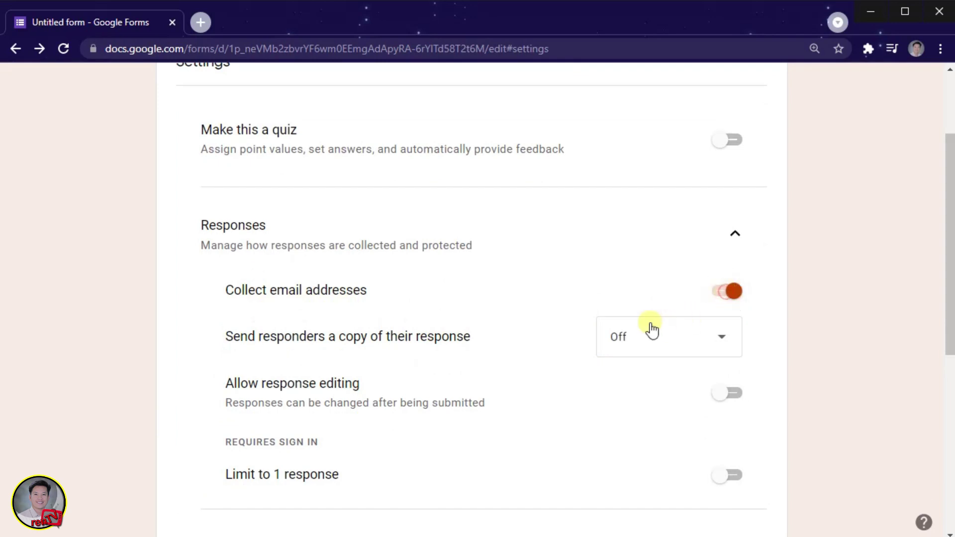
Always send responders a copy and limit the form to 1 response per person.
scroll(642, 329, "down", 3)
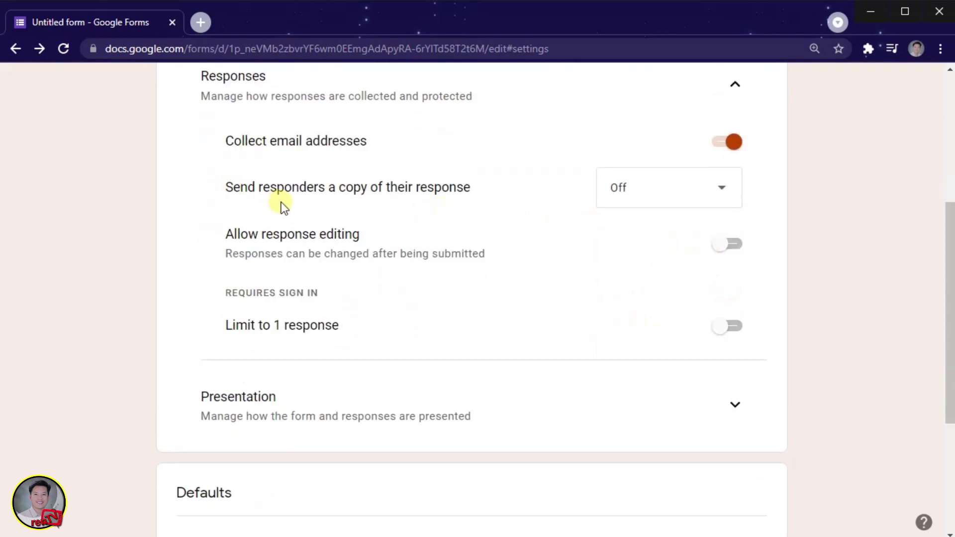
left_click(724, 199)
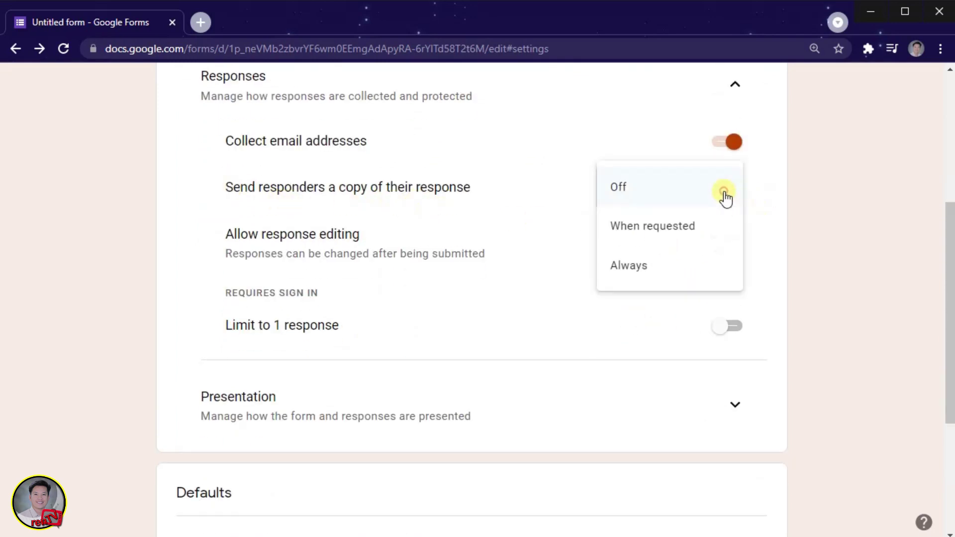
left_click(641, 266)
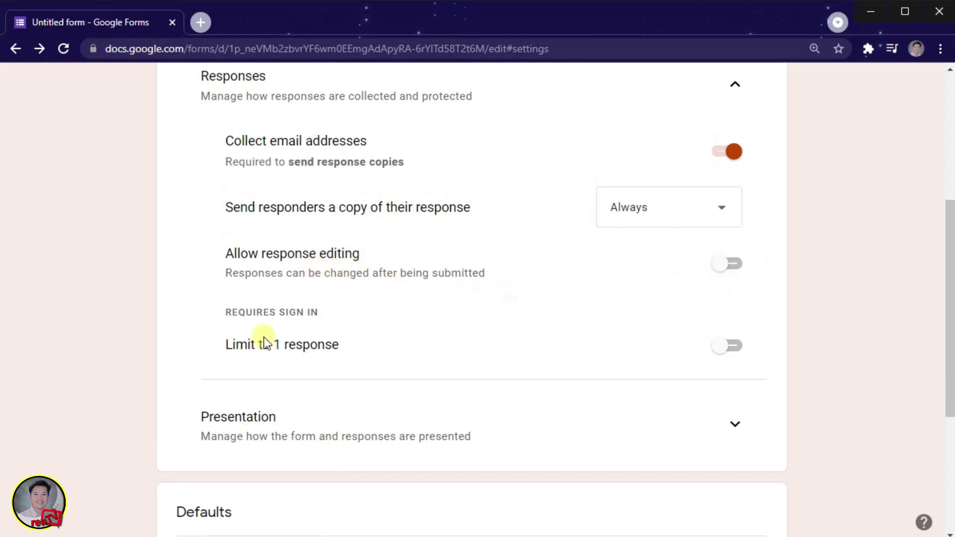
left_click(726, 349)
Turn on Collect email addresses by default under Form defaults, then go back to Responses.
scroll(697, 367, "down", 3)
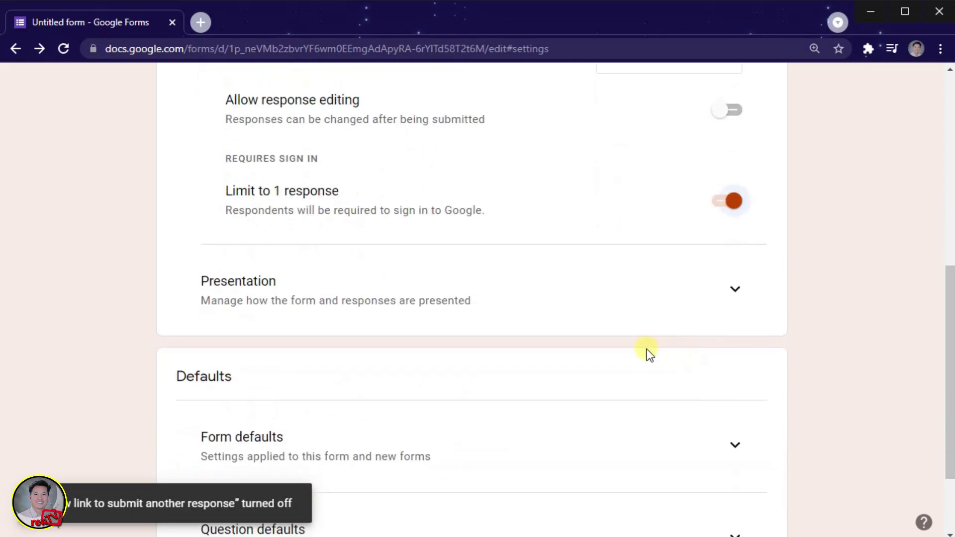
scroll(648, 352, "down", 2)
left_click(735, 337)
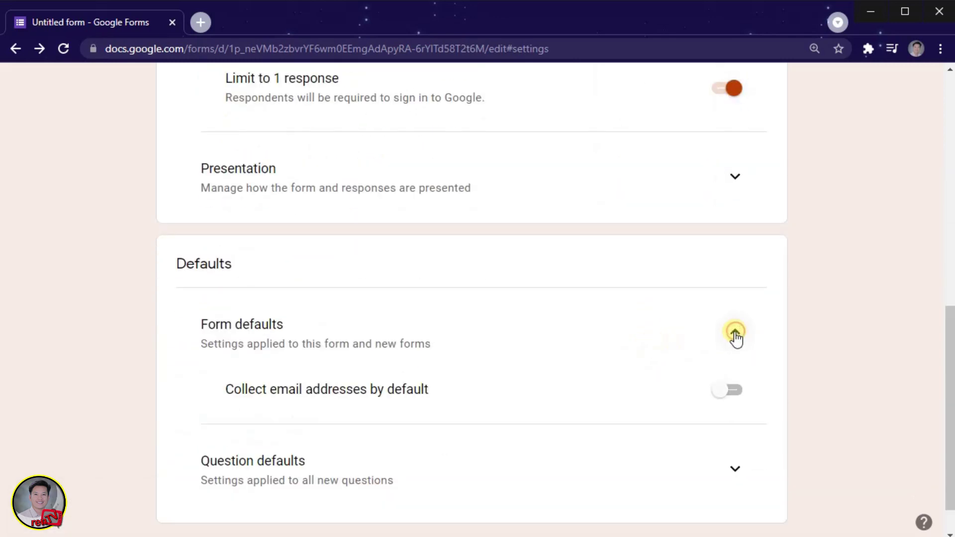
scroll(357, 390, "down", 1)
left_click(722, 349)
left_click(730, 421)
scroll(738, 411, "down", 1)
scroll(665, 398, "up", 10)
left_click(536, 146)
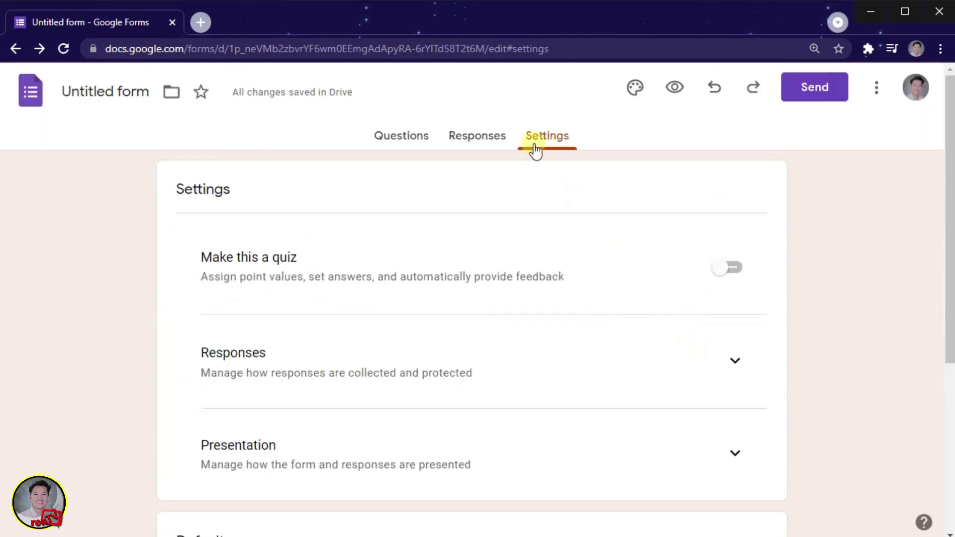
left_click(483, 141)
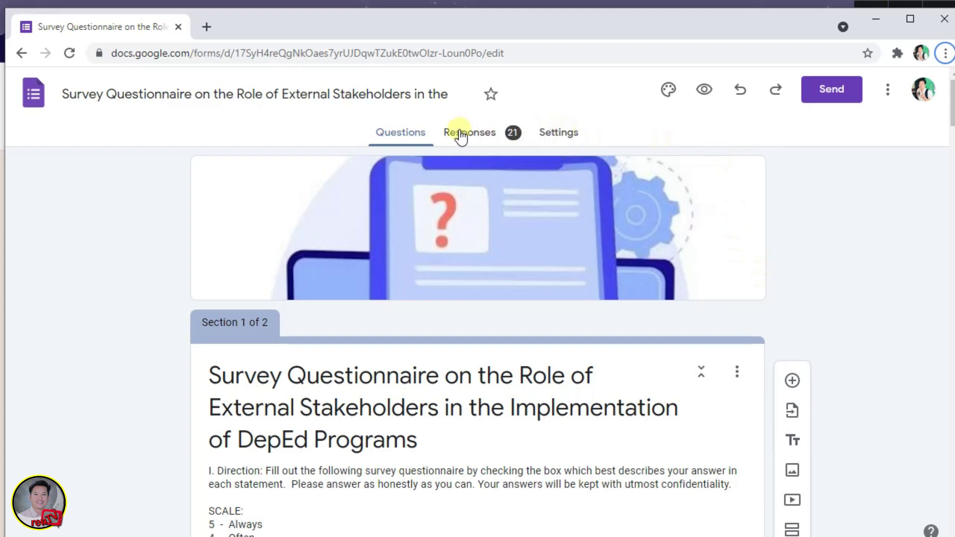
Open the sample form's 21-response summary and scroll through its answer charts.
left_click(462, 134)
scroll(482, 298, "down", 3)
scroll(484, 306, "up", 1)
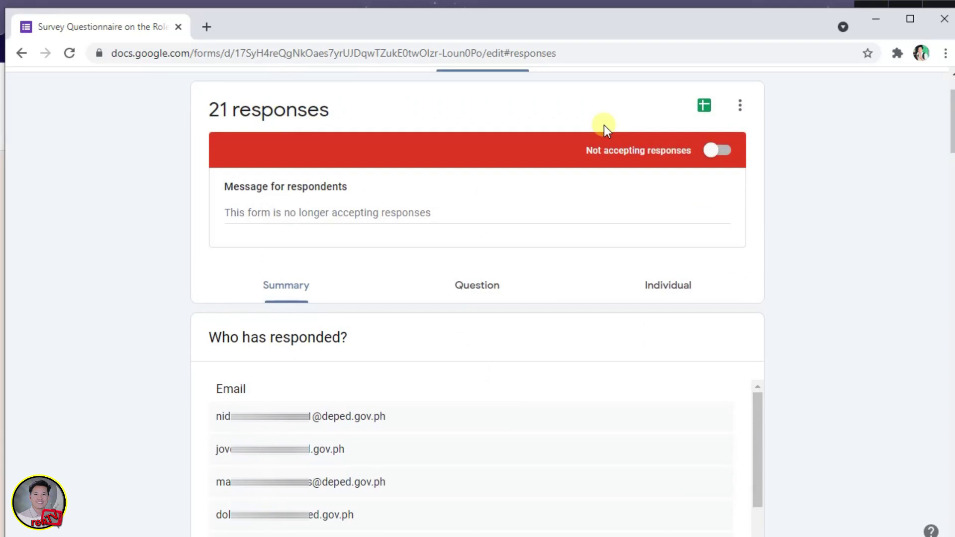
scroll(605, 134, "down", 3)
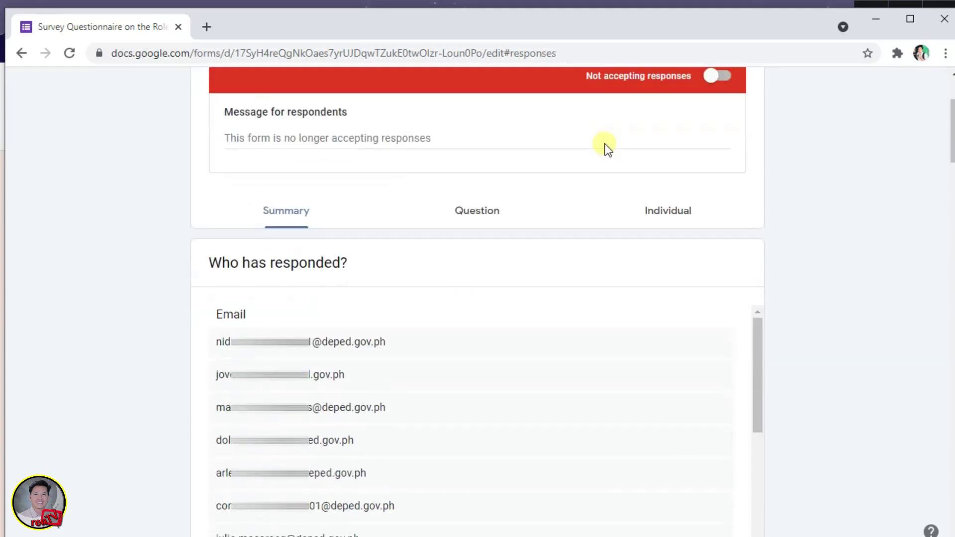
scroll(597, 152, "down", 1)
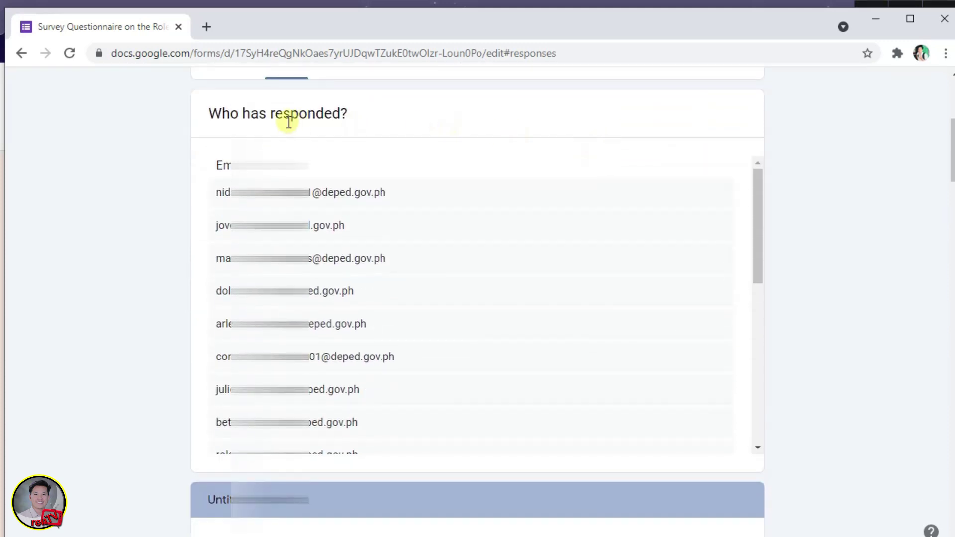
scroll(353, 239, "down", 1)
scroll(353, 246, "down", 7)
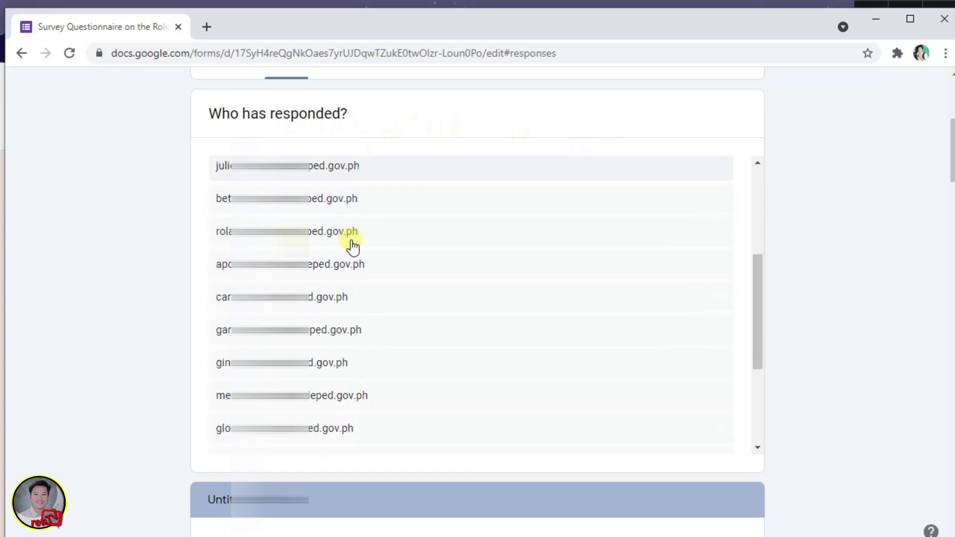
scroll(843, 376, "down", 7)
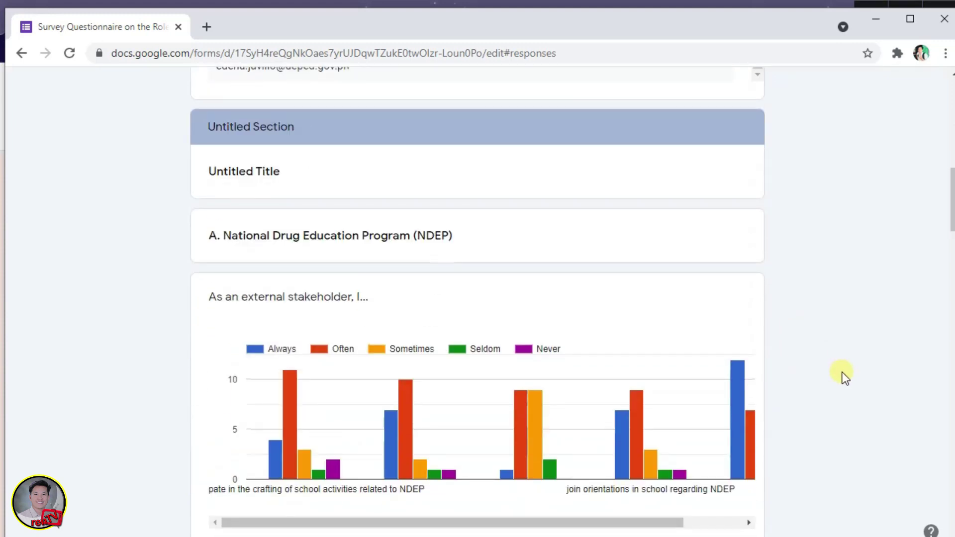
scroll(842, 373, "down", 3)
scroll(843, 373, "up", 2)
scroll(842, 373, "down", 2)
scroll(843, 372, "down", 9)
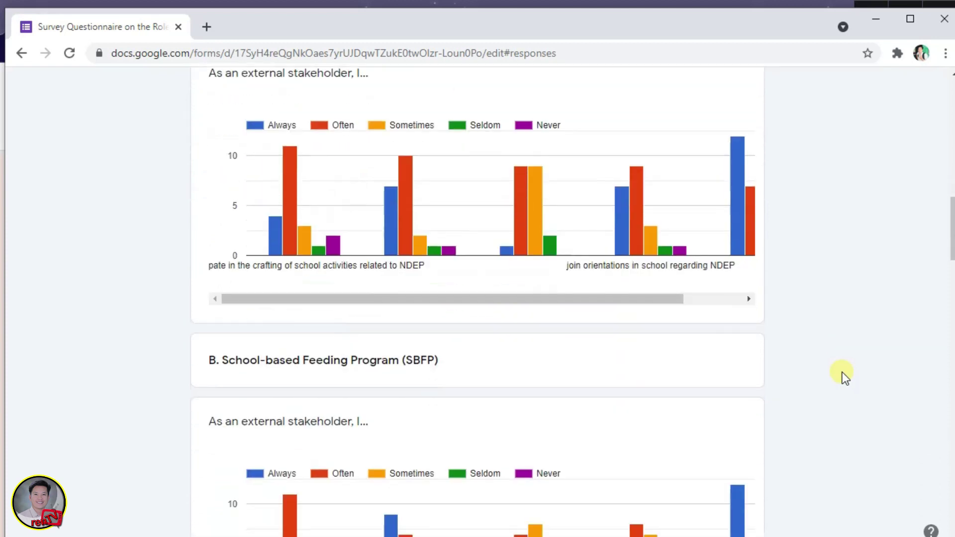
scroll(843, 372, "down", 9)
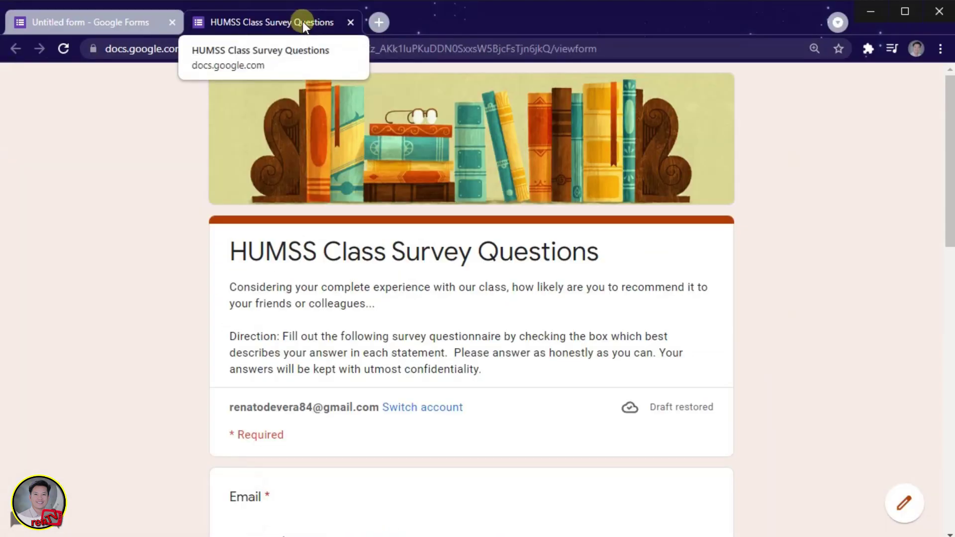
Enter the respondent's email address and full name in Part I.
scroll(451, 350, "down", 4)
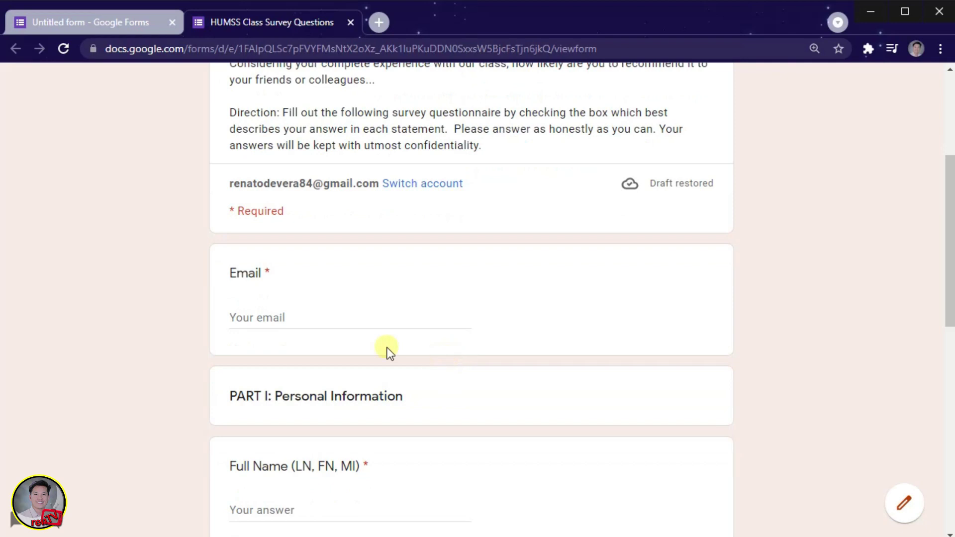
left_click(306, 320)
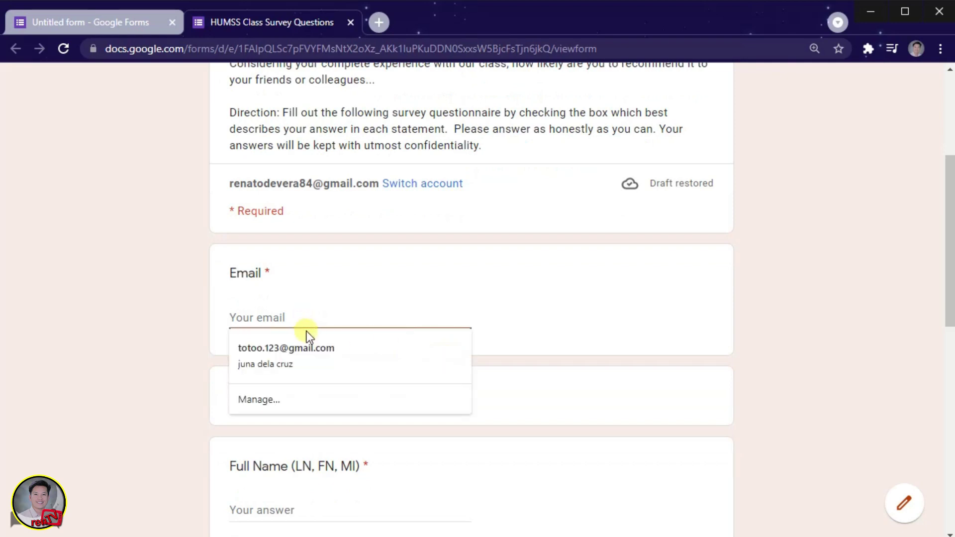
type("REN")
key("BackSpace")
key("BackSpace")
key("BackSpace")
key("Caps_Lock")
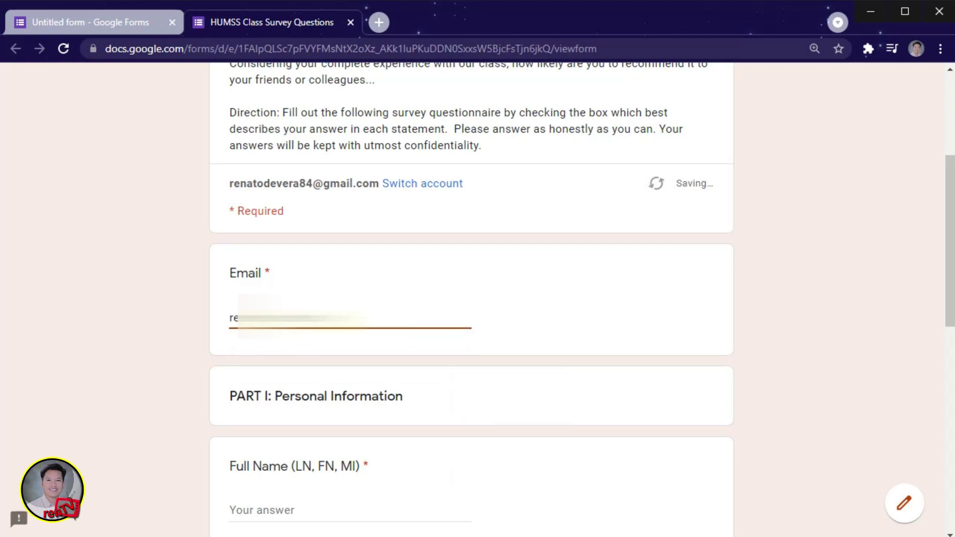
key("Tab")
type("R")
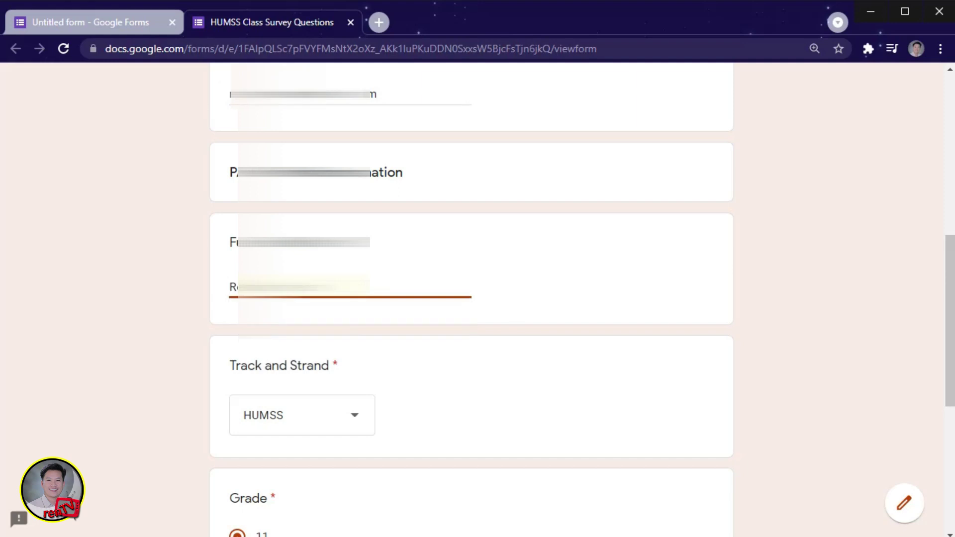
key("Caps_Lock")
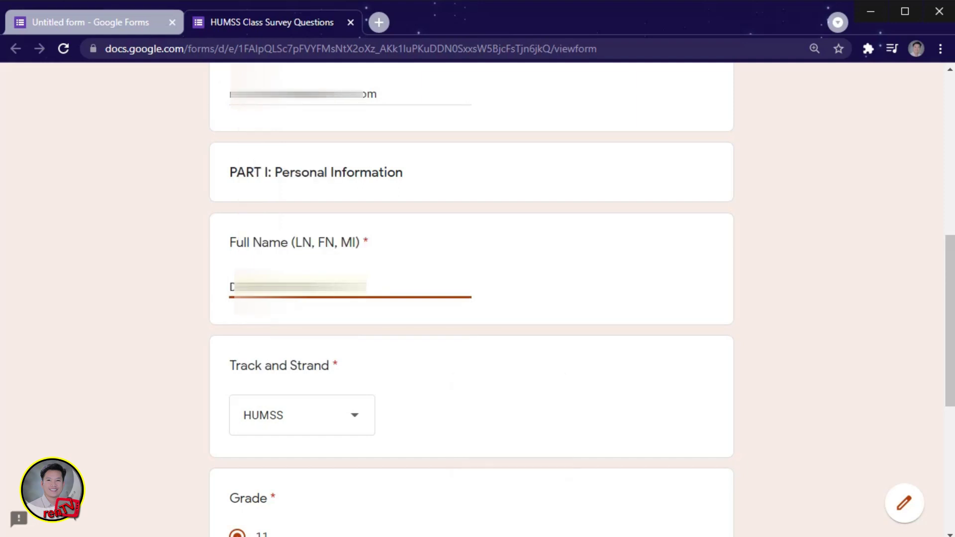
Enter DA VINCI as the Name of Section and continue to the next page.
scroll(268, 300, "down", 7)
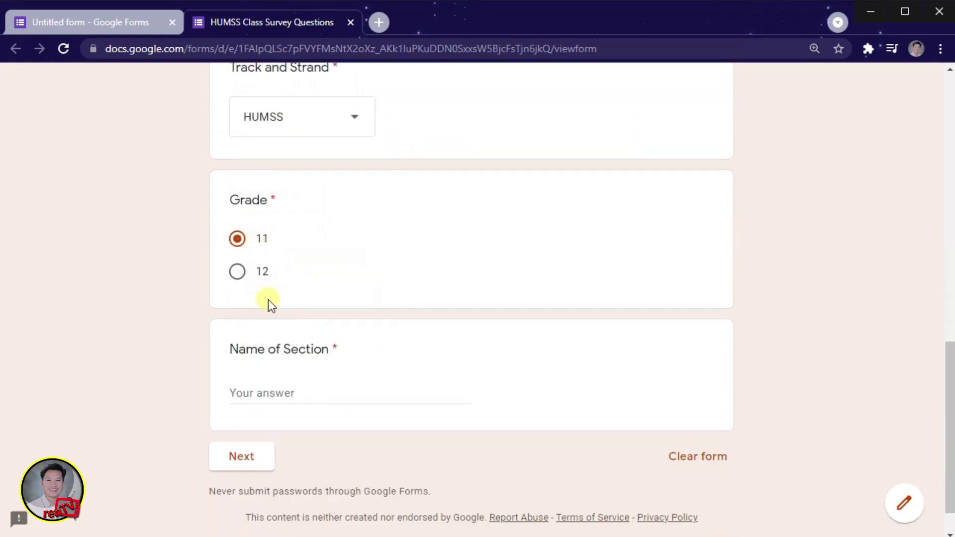
left_click(275, 347)
type("DA VINCI")
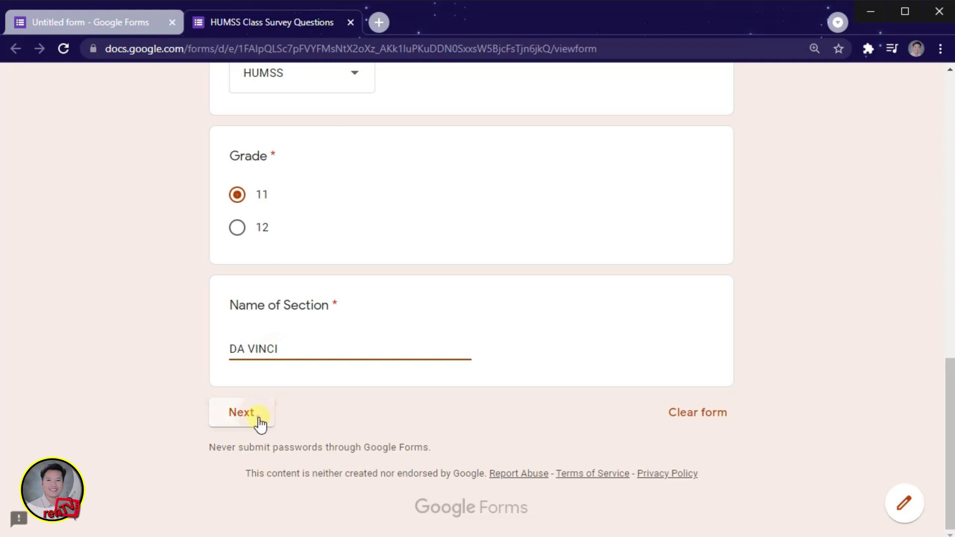
left_click(259, 421)
Answer enrollment year 2021, Senior High, curriculum Very dissatisfied, and curriculum Difficult.
scroll(286, 347, "down", 3)
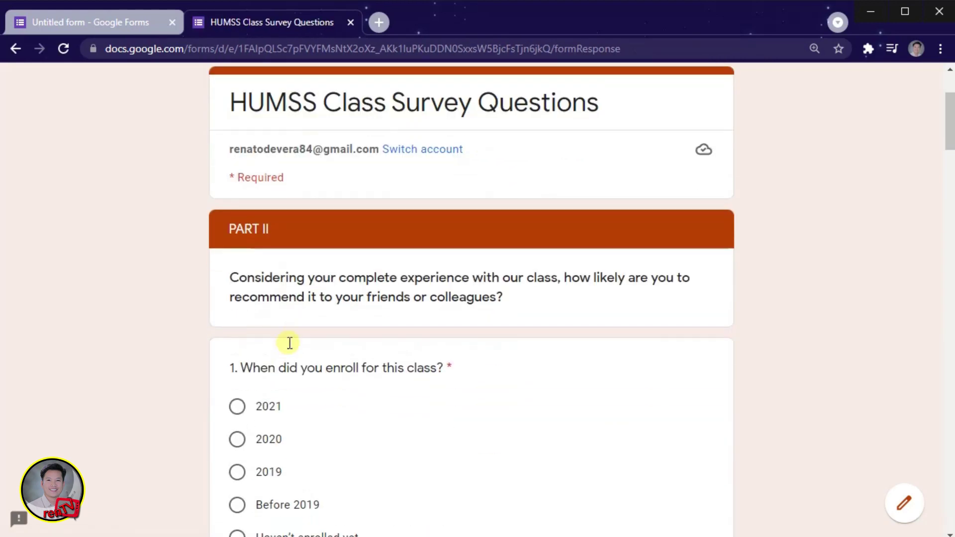
scroll(309, 263, "down", 3)
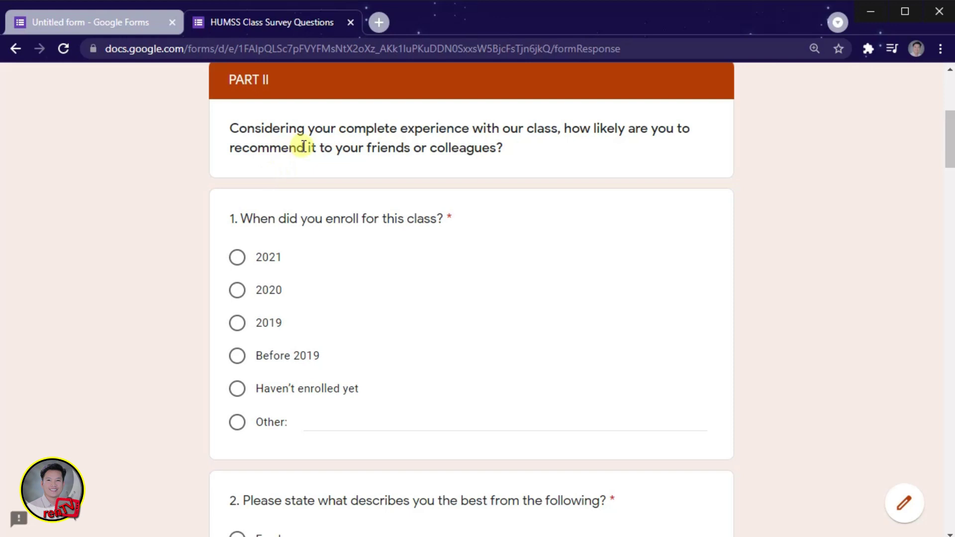
left_click(237, 259)
scroll(257, 283, "down", 6)
left_click(238, 339)
scroll(258, 308, "down", 3)
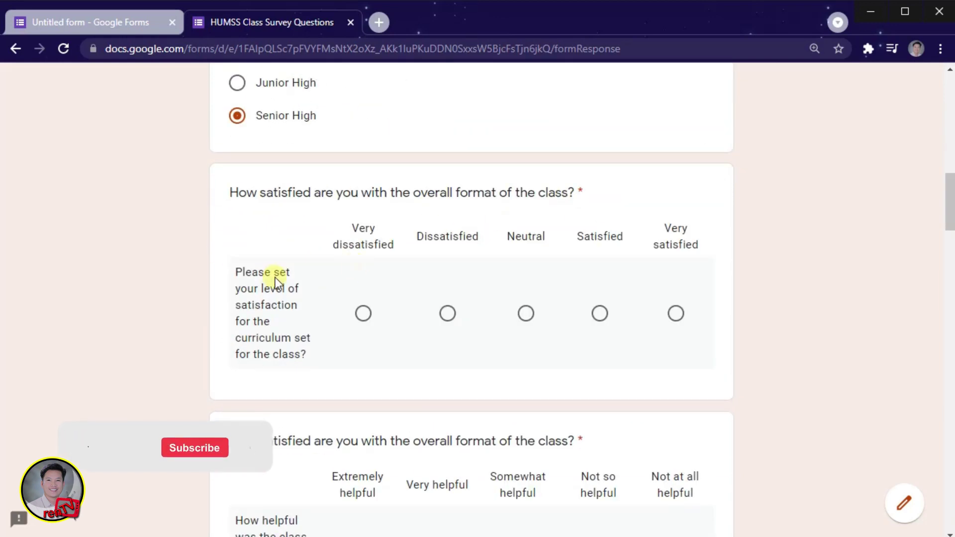
left_click(363, 313)
scroll(343, 293, "down", 3)
scroll(264, 299, "down", 6)
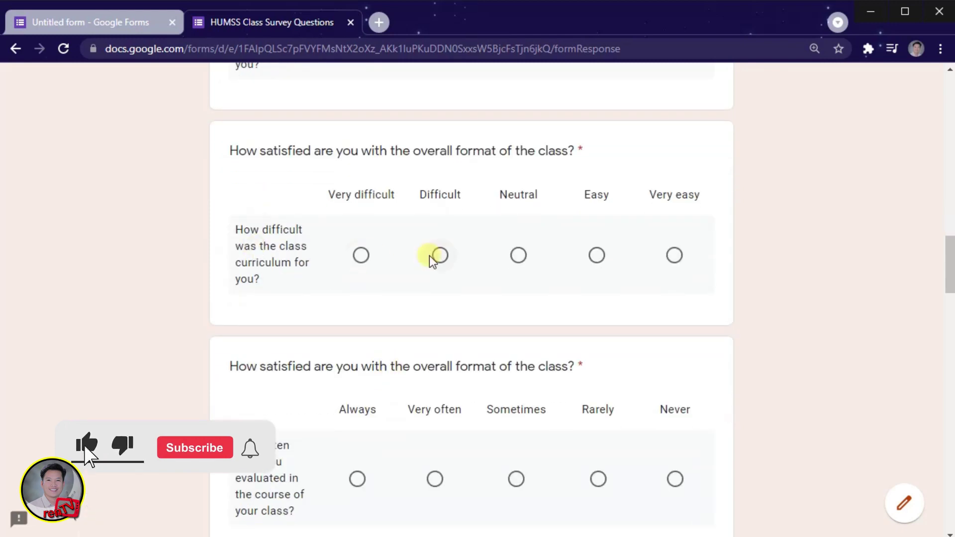
left_click(438, 253)
scroll(428, 299, "down", 3)
scroll(398, 279, "down", 12)
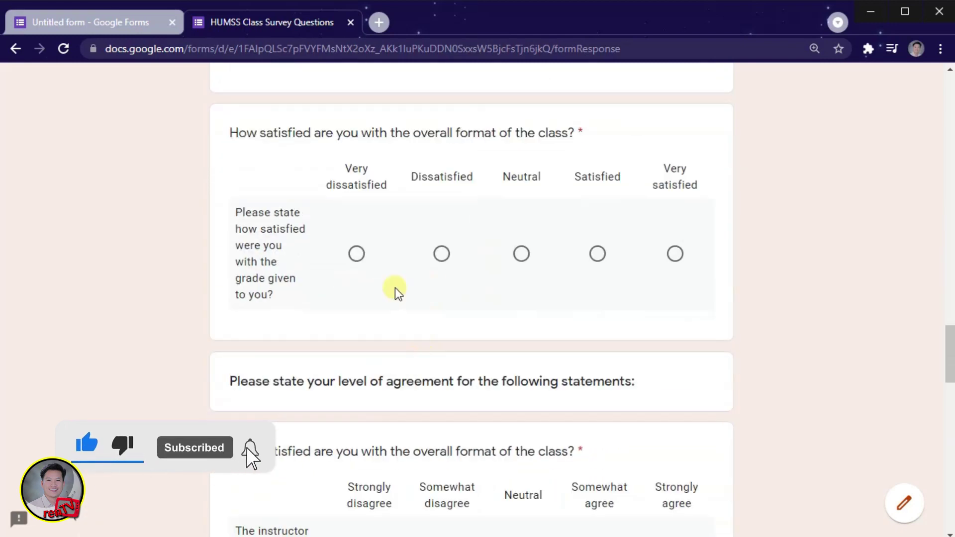
Mark instructor knowledge and communication as Somewhat disagree in the agreement grid.
left_click(356, 254)
scroll(445, 273, "down", 6)
left_click(446, 264)
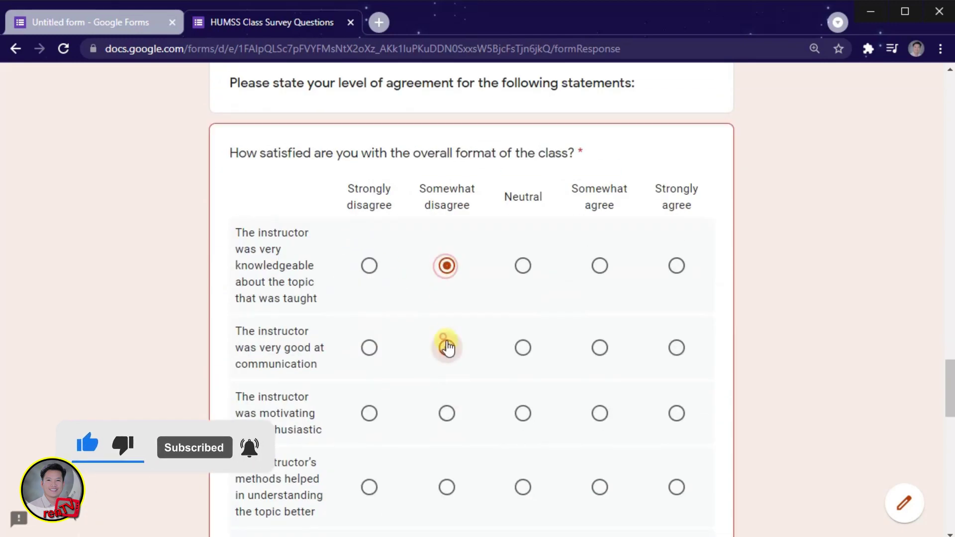
scroll(445, 345, "down", 5)
left_click(369, 110)
left_click(369, 187)
scroll(375, 273, "down", 6)
Rate preparation, explanation and knowledge Excellent; innovation, approachability and enthusiasm Good; then go next.
left_click(666, 249)
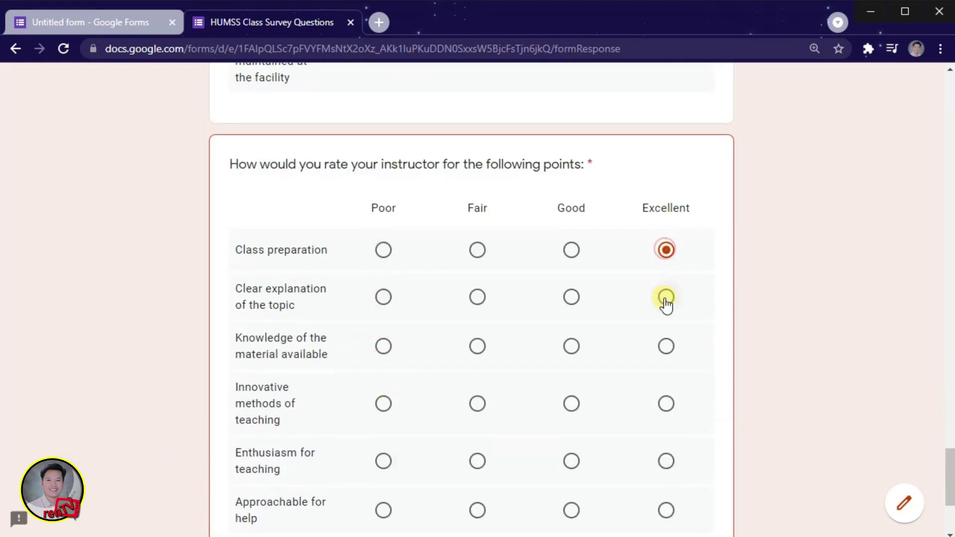
left_click(666, 296)
scroll(666, 297, "down", 3)
left_click(666, 197)
left_click(571, 254)
left_click(571, 361)
left_click(571, 313)
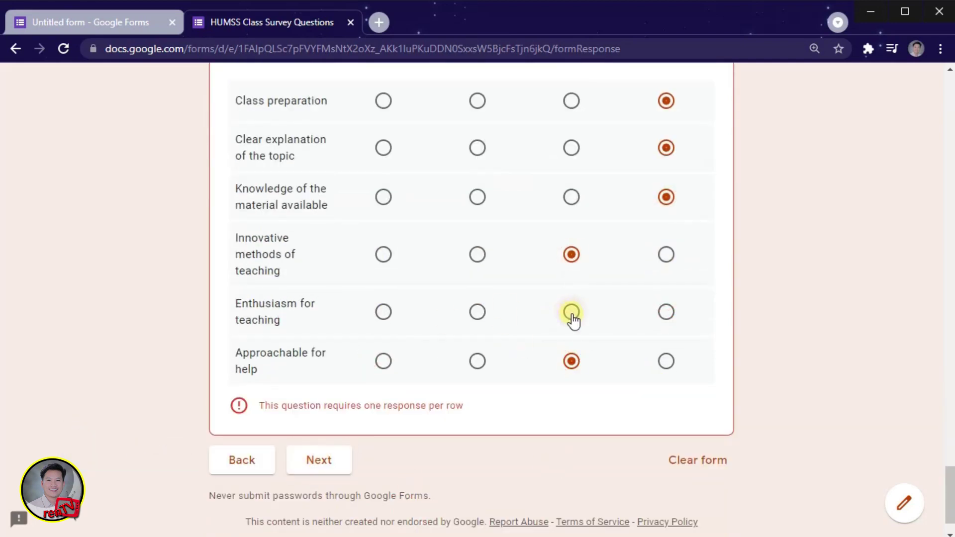
left_click(572, 314)
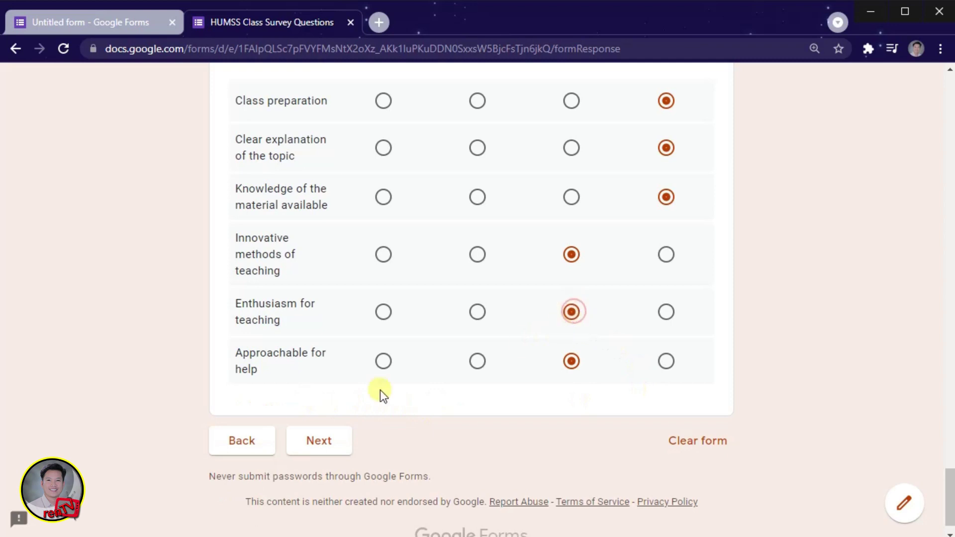
left_click(326, 450)
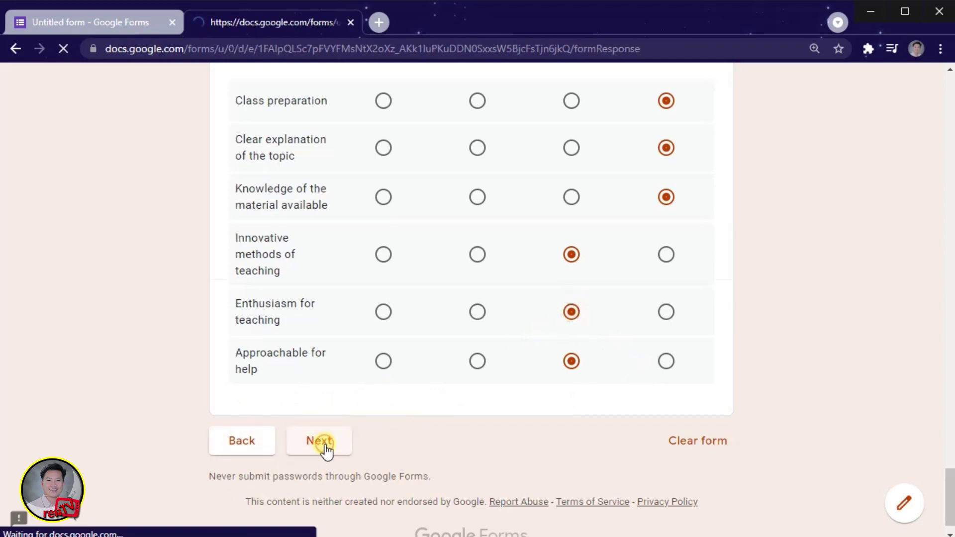
scroll(342, 442, "down", 3)
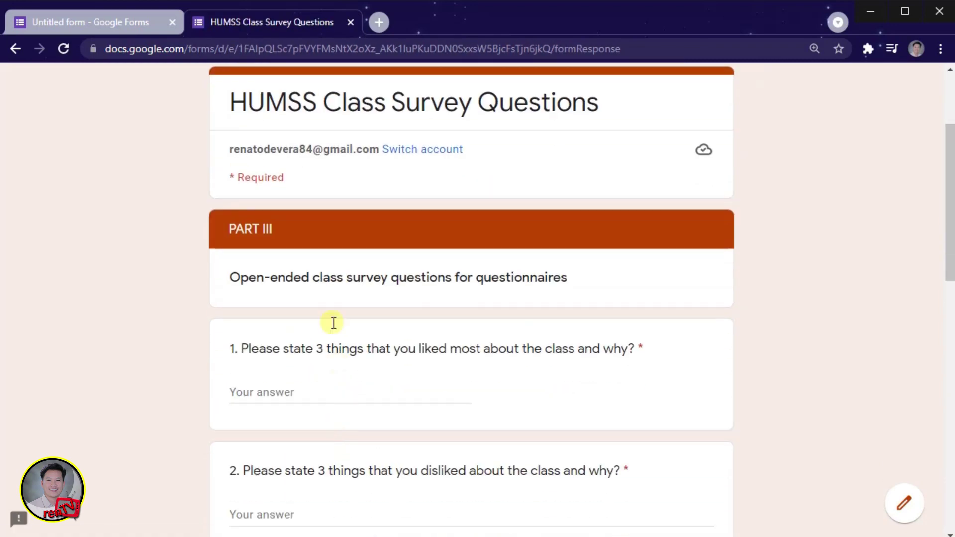
Answer question 1 with 'Bonding....' and question 2 with 'this is a sample text answer...'.
scroll(303, 295, "down", 2)
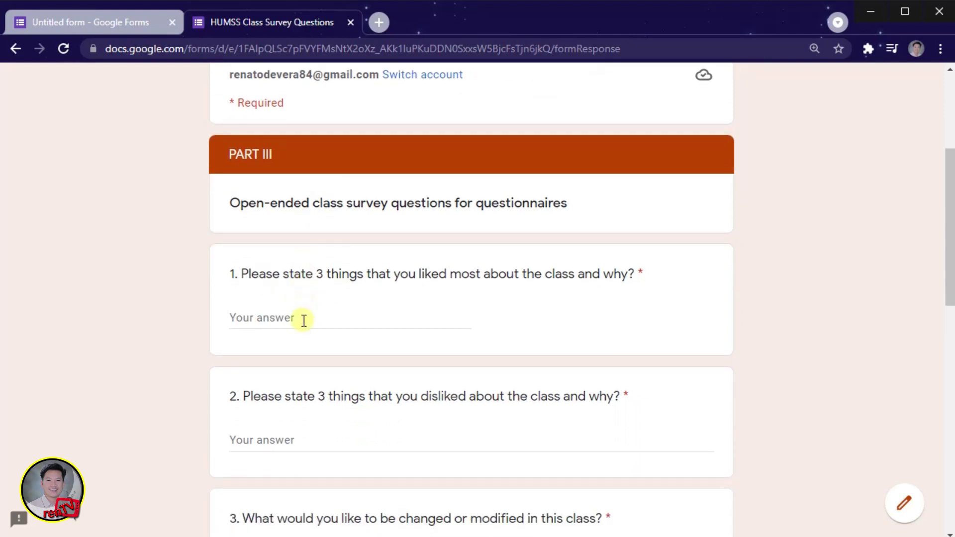
scroll(303, 320, "down", 4)
scroll(305, 261, "up", 2)
scroll(305, 213, "up", 2)
left_click(283, 317)
type("Bonding....")
left_click(296, 437)
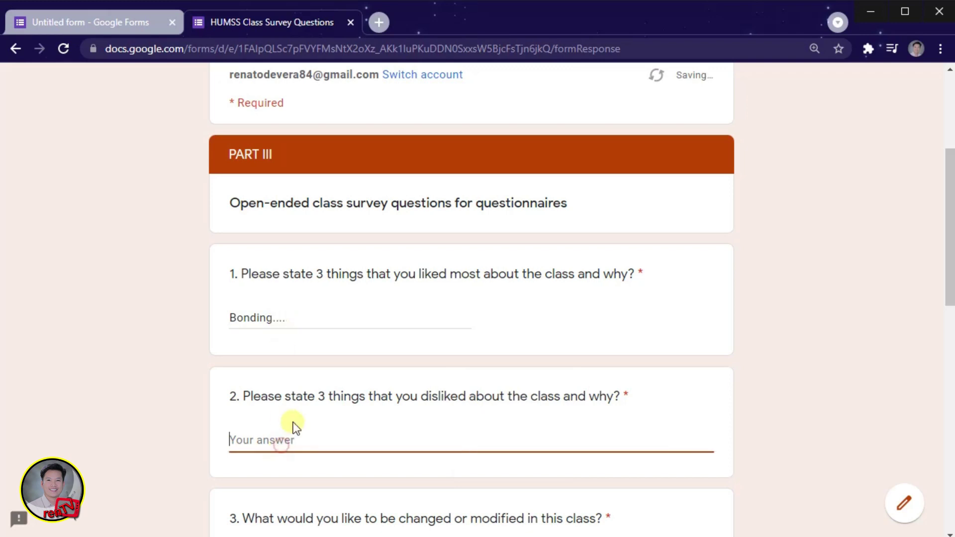
type("this is a sample tex")
type("t answer...")
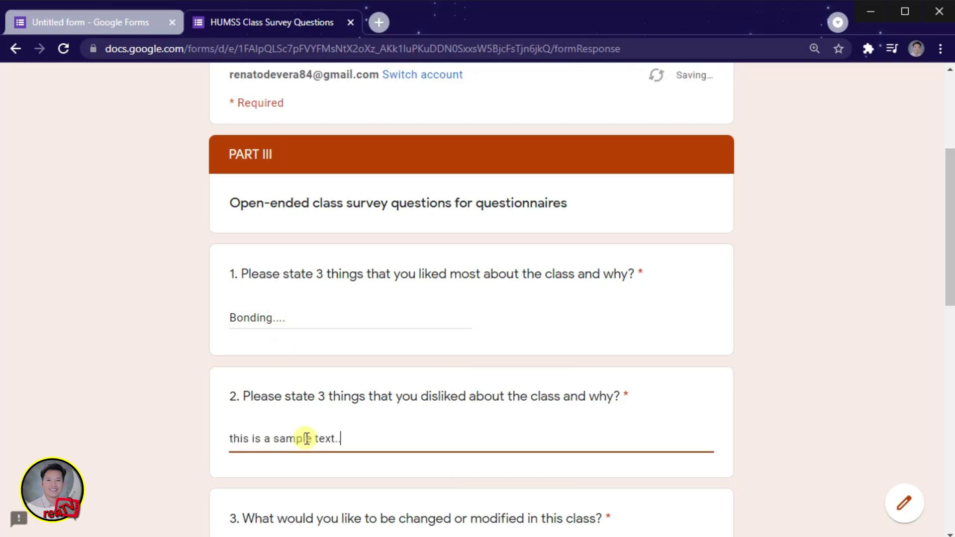
Paste the sample answer into questions 3, 4 and 6.
scroll(305, 437, "down", 4)
left_click(351, 340)
key("ctrl+v")
left_click(337, 460)
key("ctrl+v")
scroll(337, 437, "down", 7)
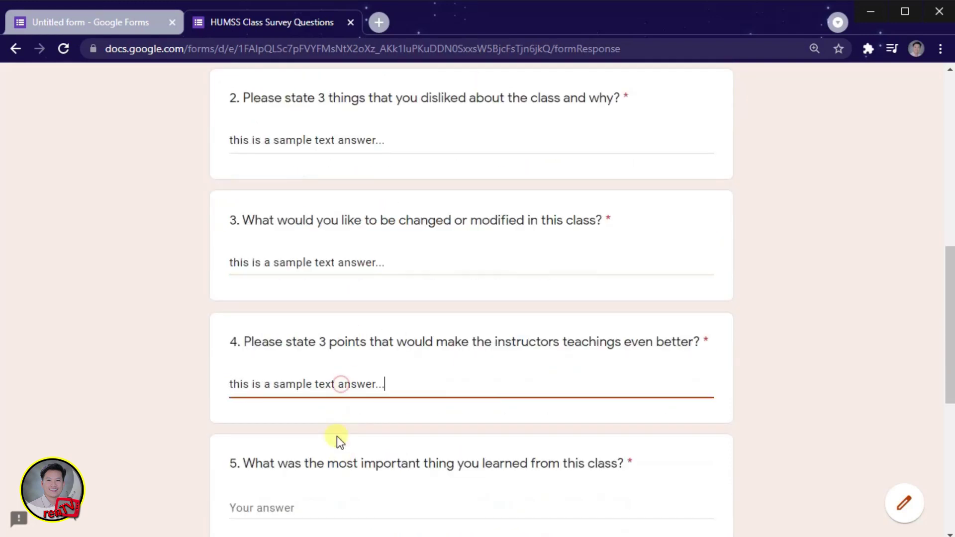
left_click(306, 332)
type("this is a sample text answer...")
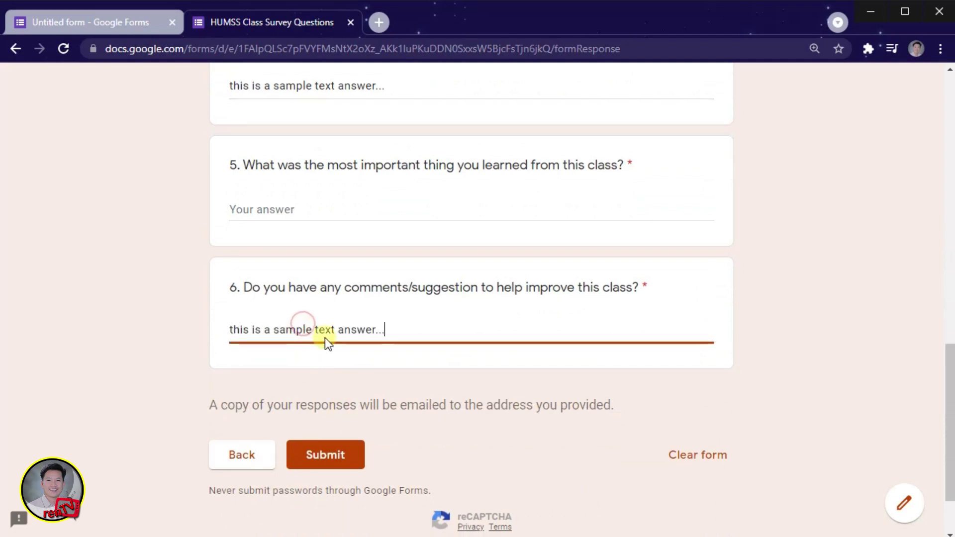
Fill in the missed required question 5 with the sample answer and submit the response.
left_click(326, 462)
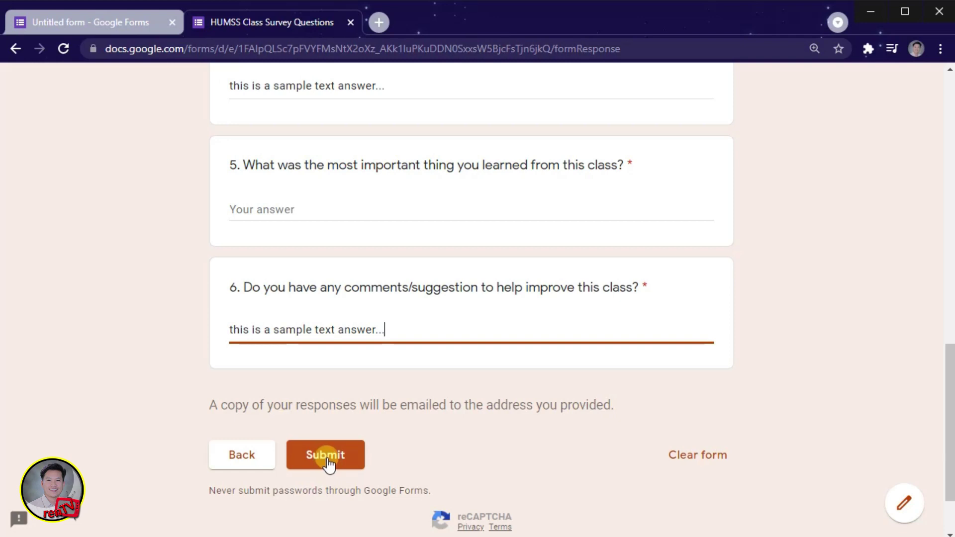
left_click(400, 205)
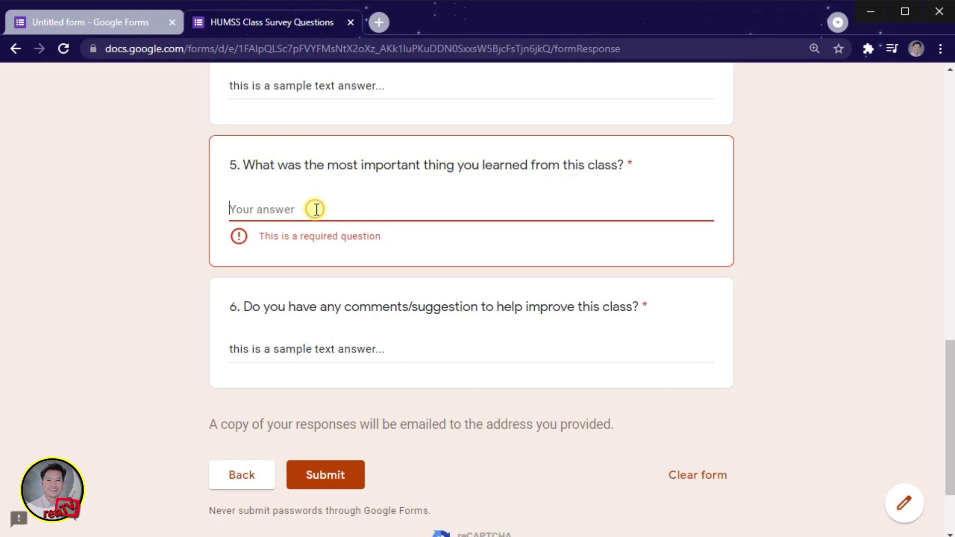
type("this is a sample text answer...")
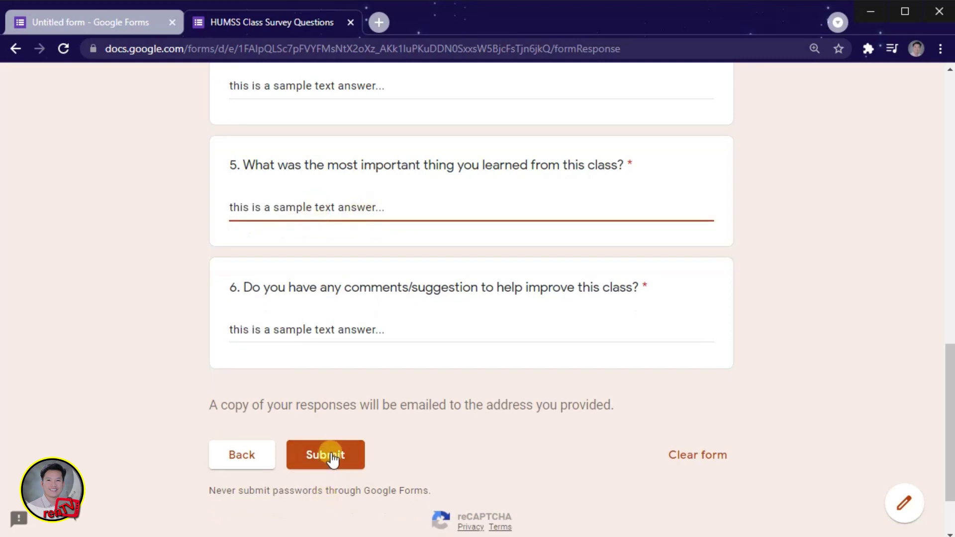
left_click(335, 463)
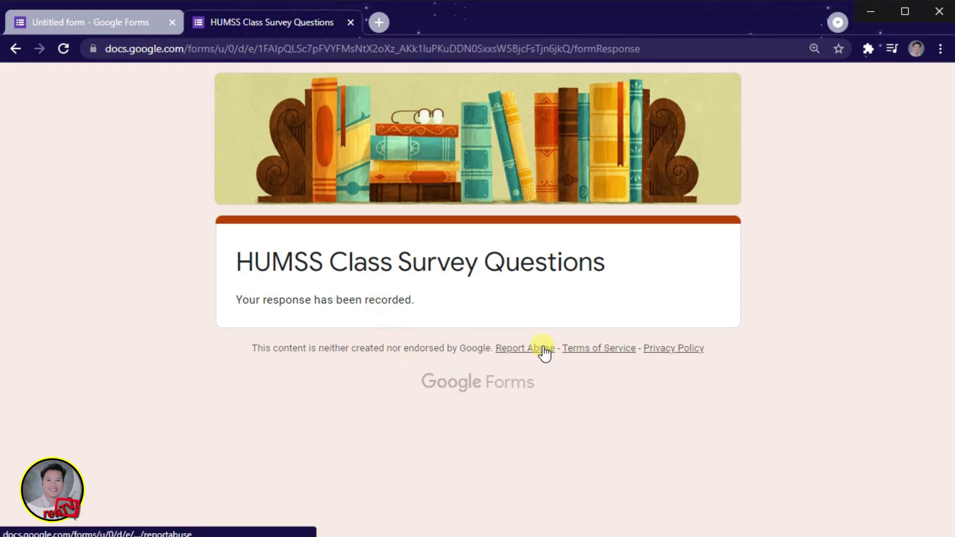
Close the HUMSS response confirmation tab to return to the form editor.
left_click(350, 23)
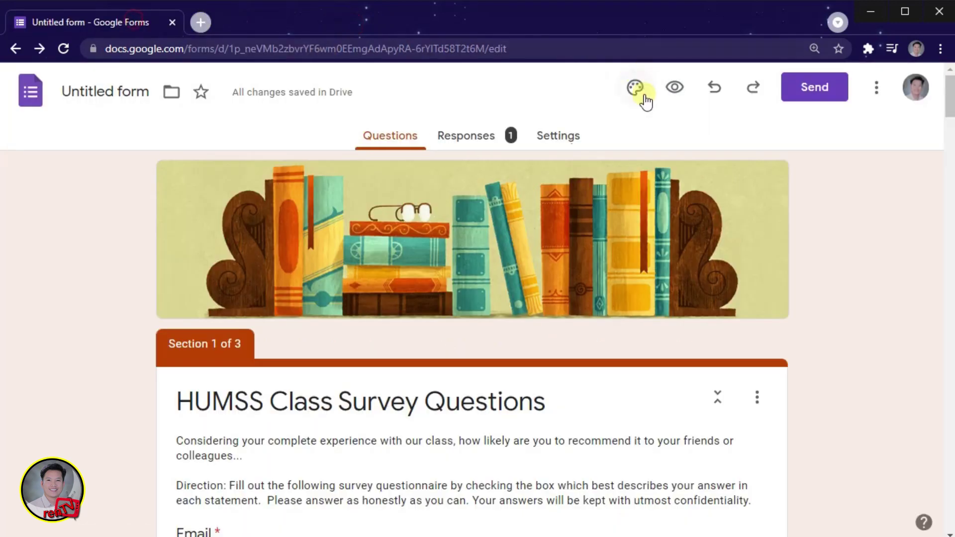
Scroll through the 1-response Summary charts on the Responses tab and bring up its options.
left_click(475, 142)
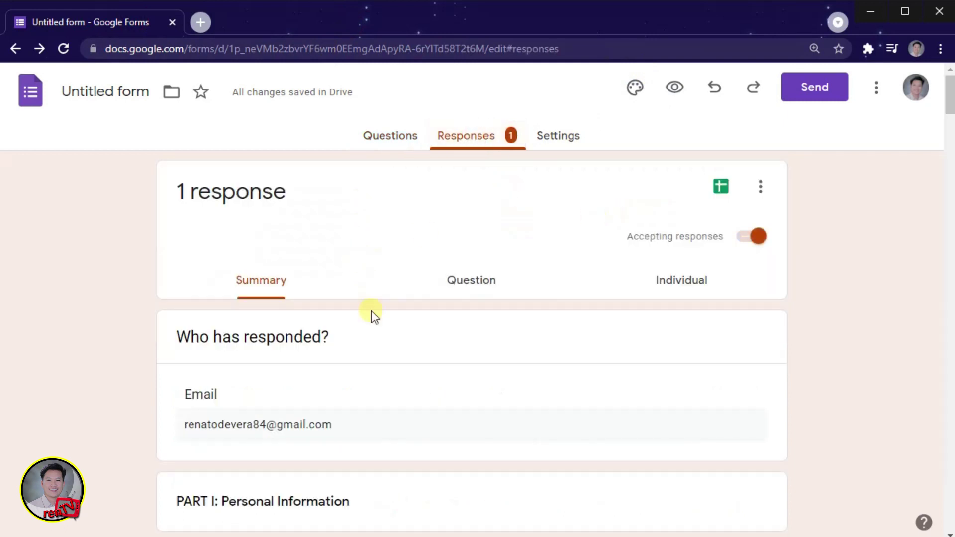
scroll(375, 330, "down", 10)
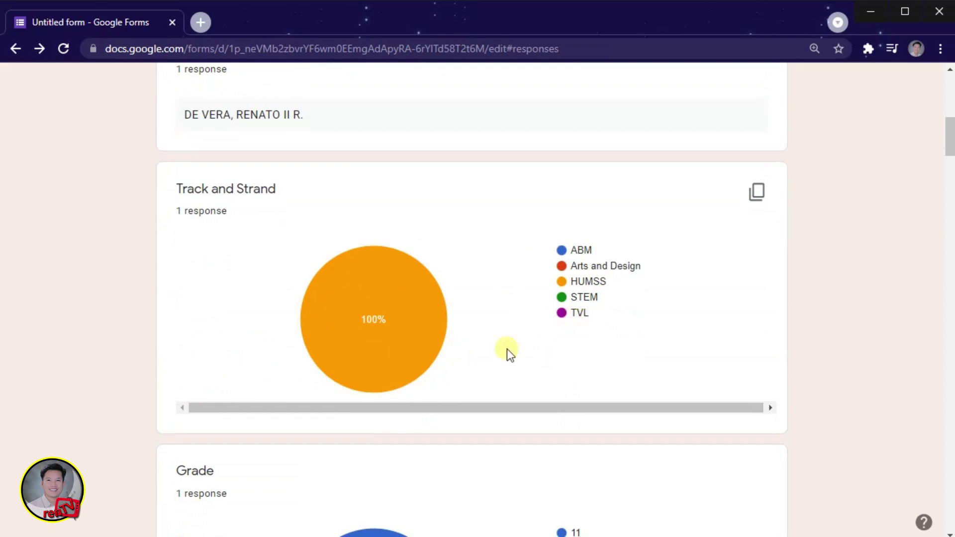
scroll(509, 352, "down", 20)
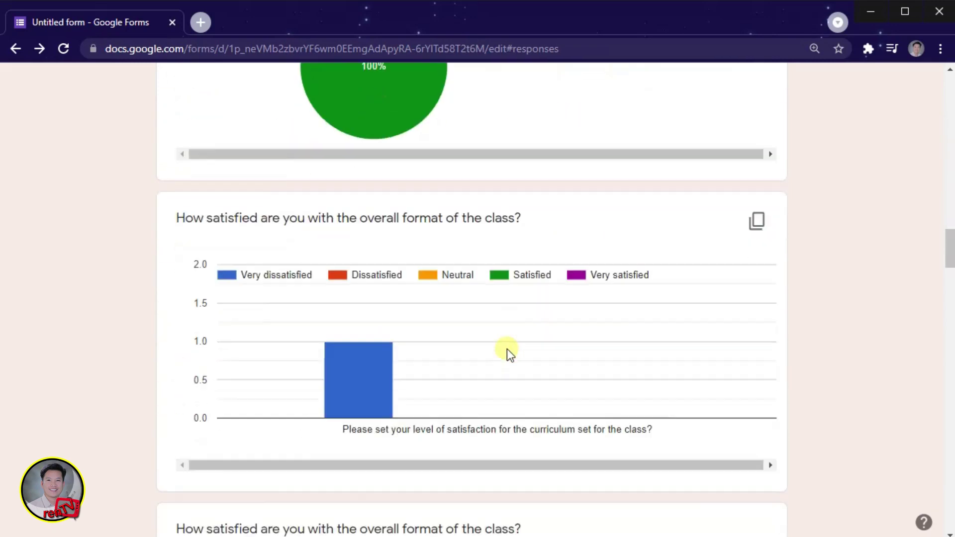
scroll(510, 354, "down", 20)
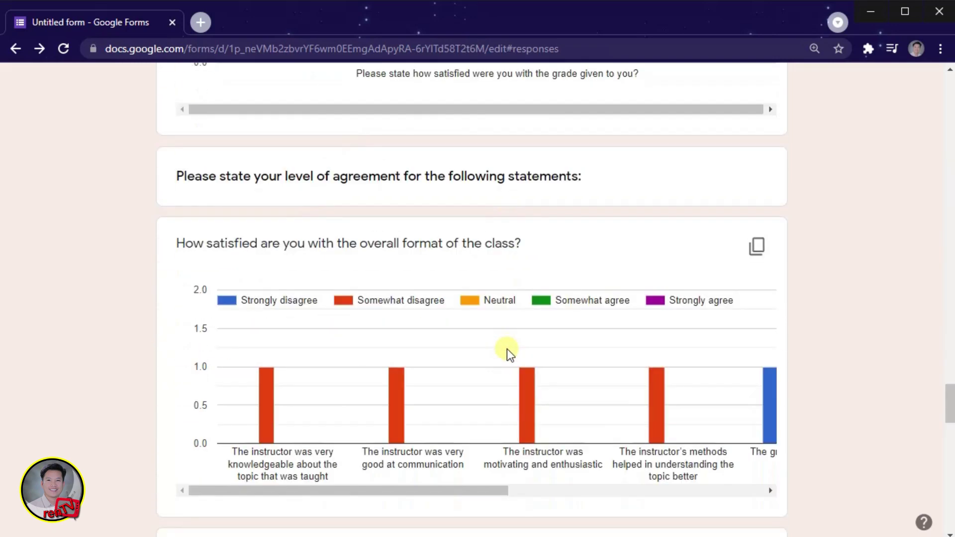
scroll(506, 348, "down", 15)
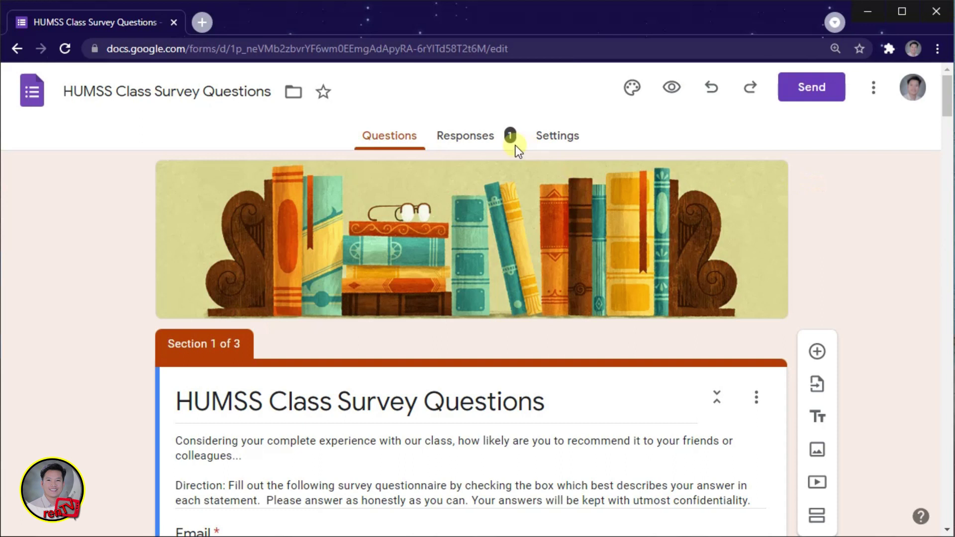
left_click(460, 142)
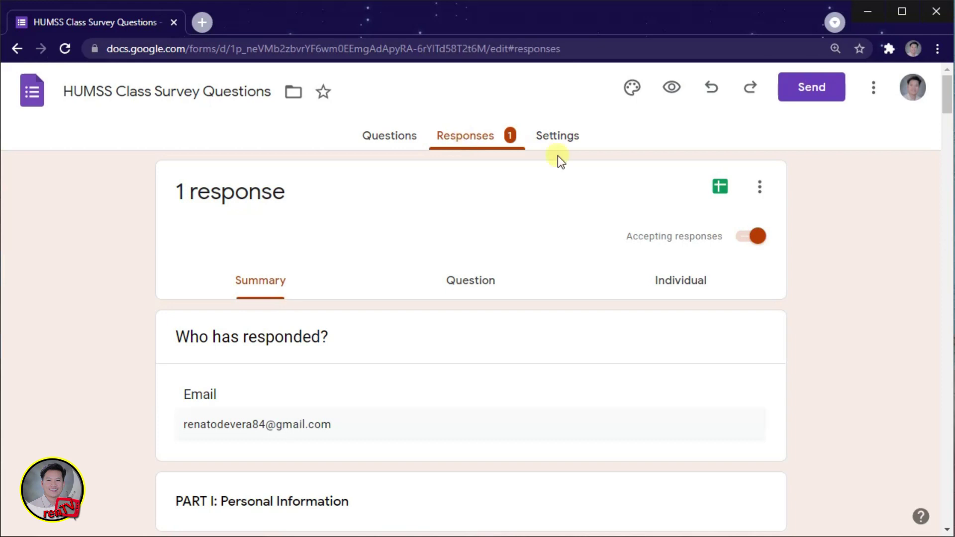
left_click(760, 187)
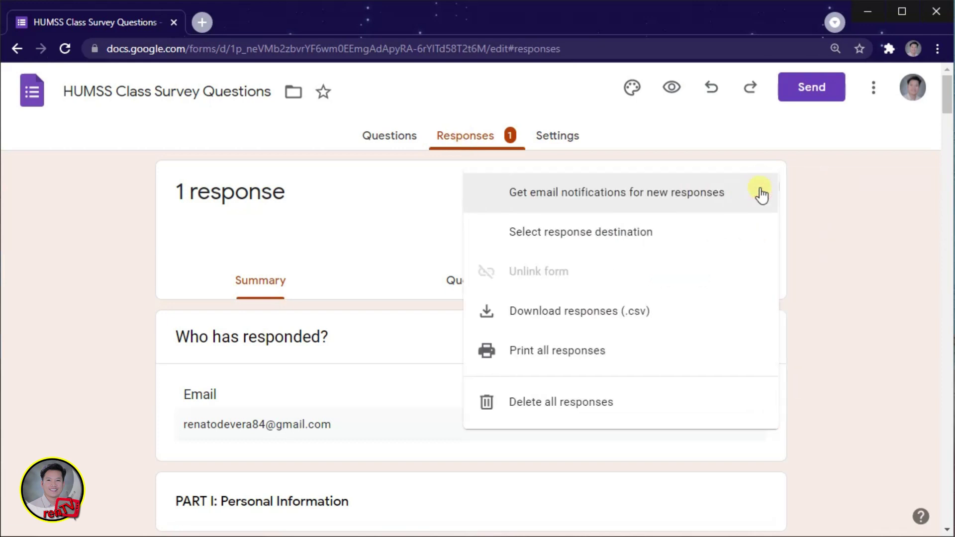
Delete all responses, confirm, and return to the Questions tab.
left_click(625, 404)
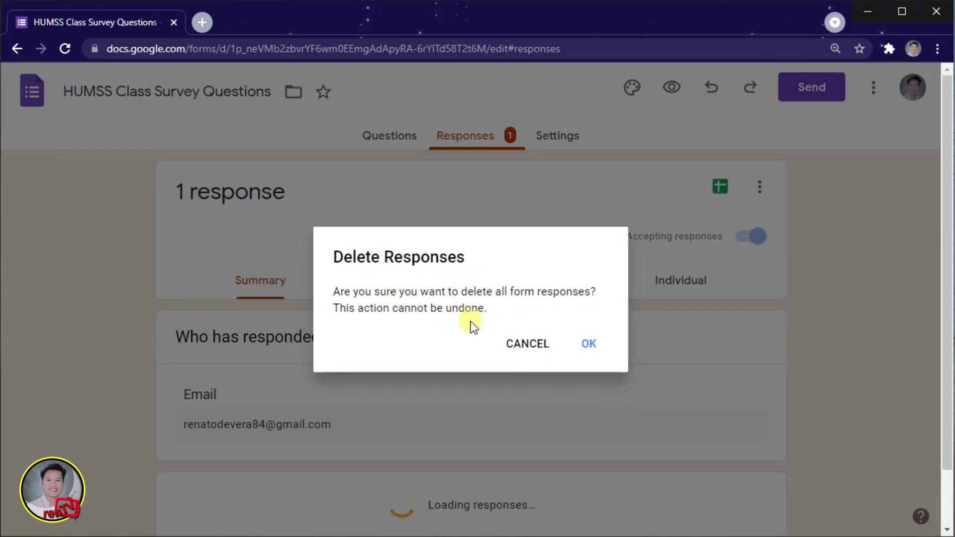
left_click(590, 349)
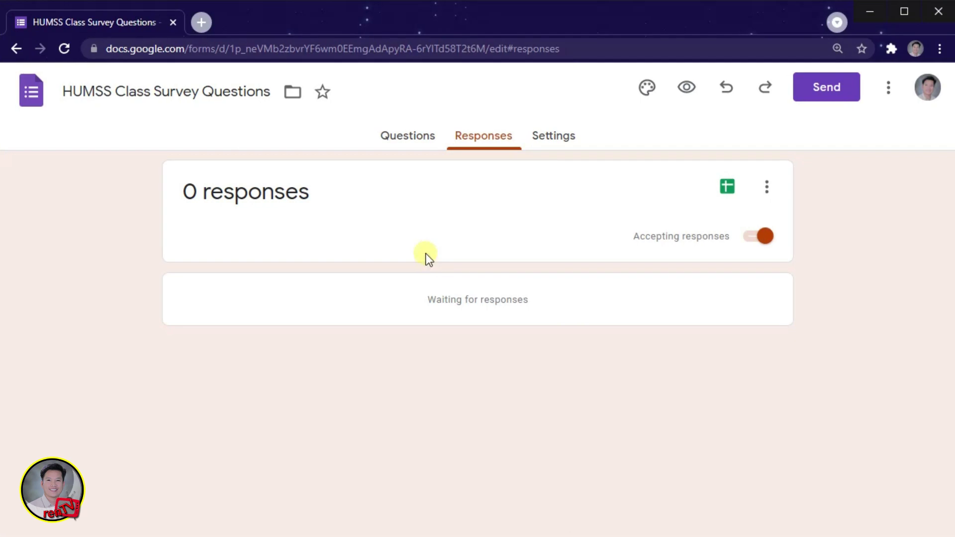
left_click(402, 143)
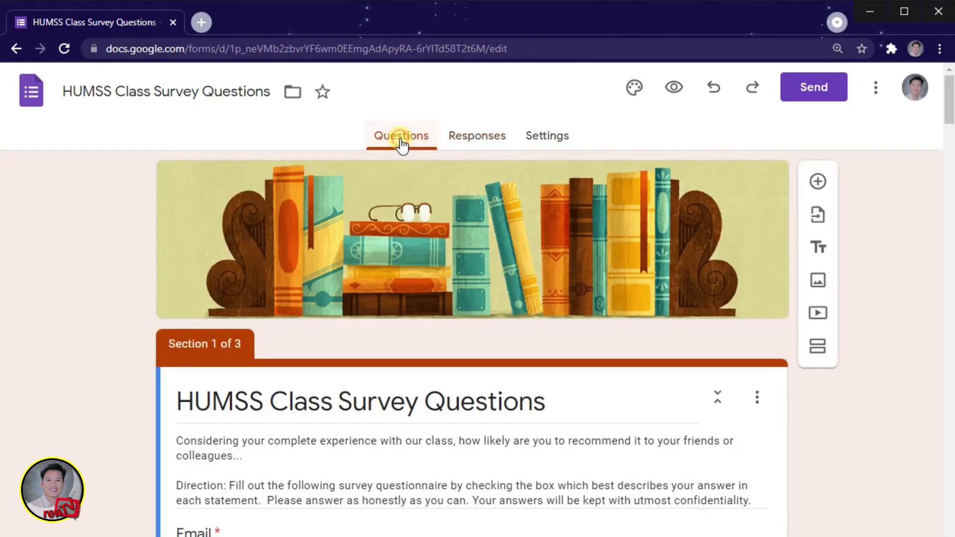
Preview the form as a respondent and copy its link from the address bar.
left_click(674, 90)
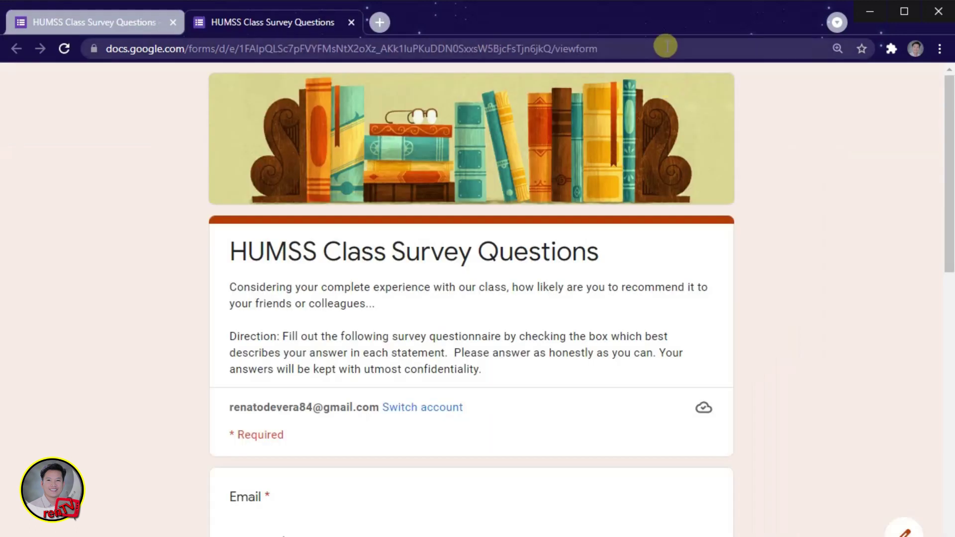
left_click(665, 48)
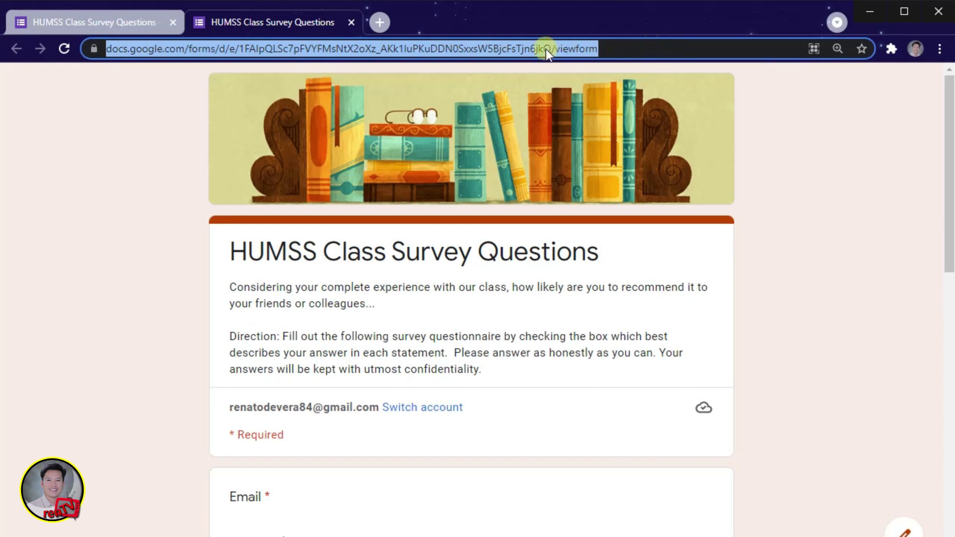
right_click(546, 49)
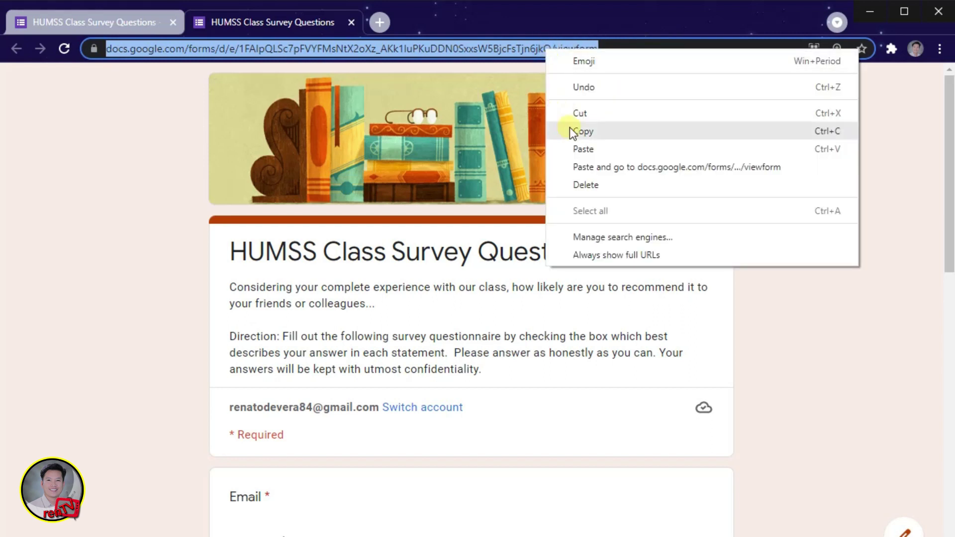
left_click(571, 131)
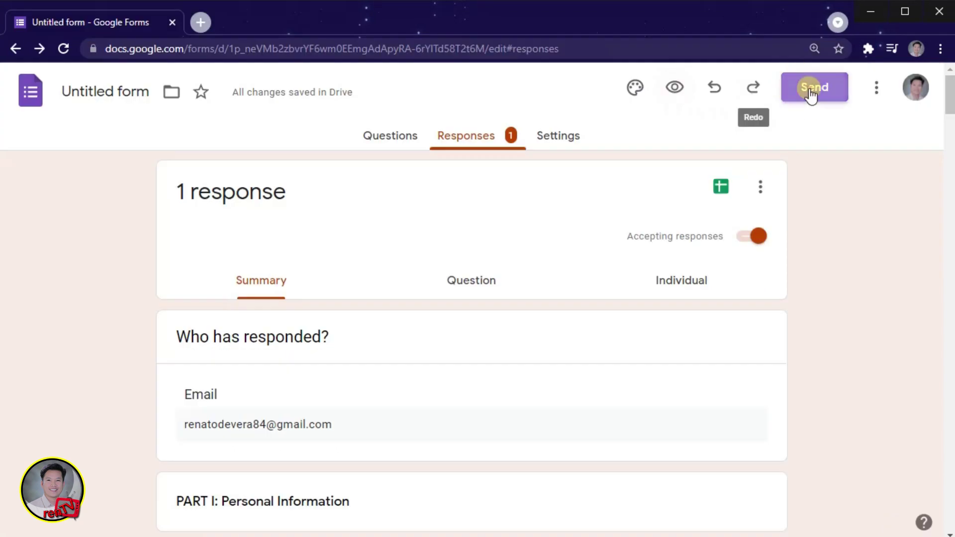
Open the Send form dialog for 'HUMSS Class Survey Questions' and begin entering a recipient address.
left_click(810, 92)
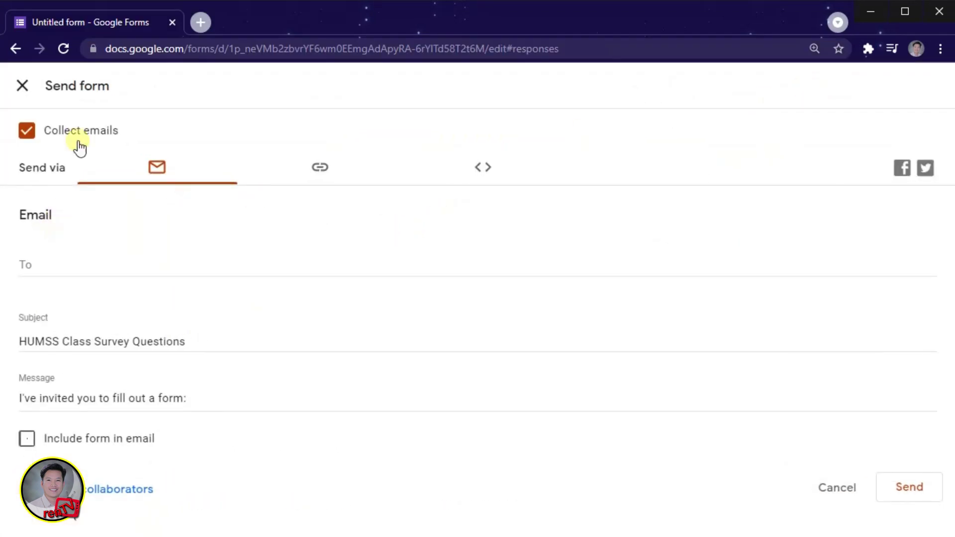
left_click(39, 267)
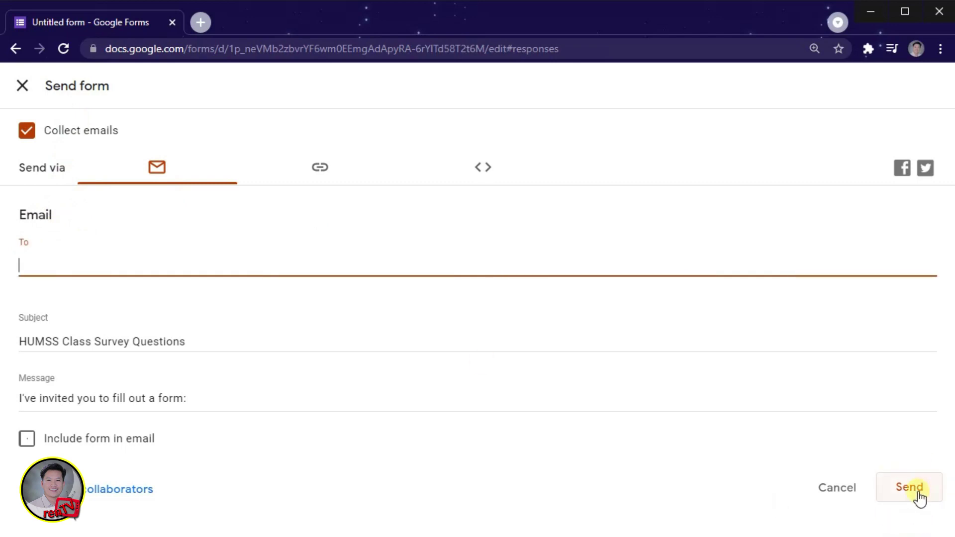